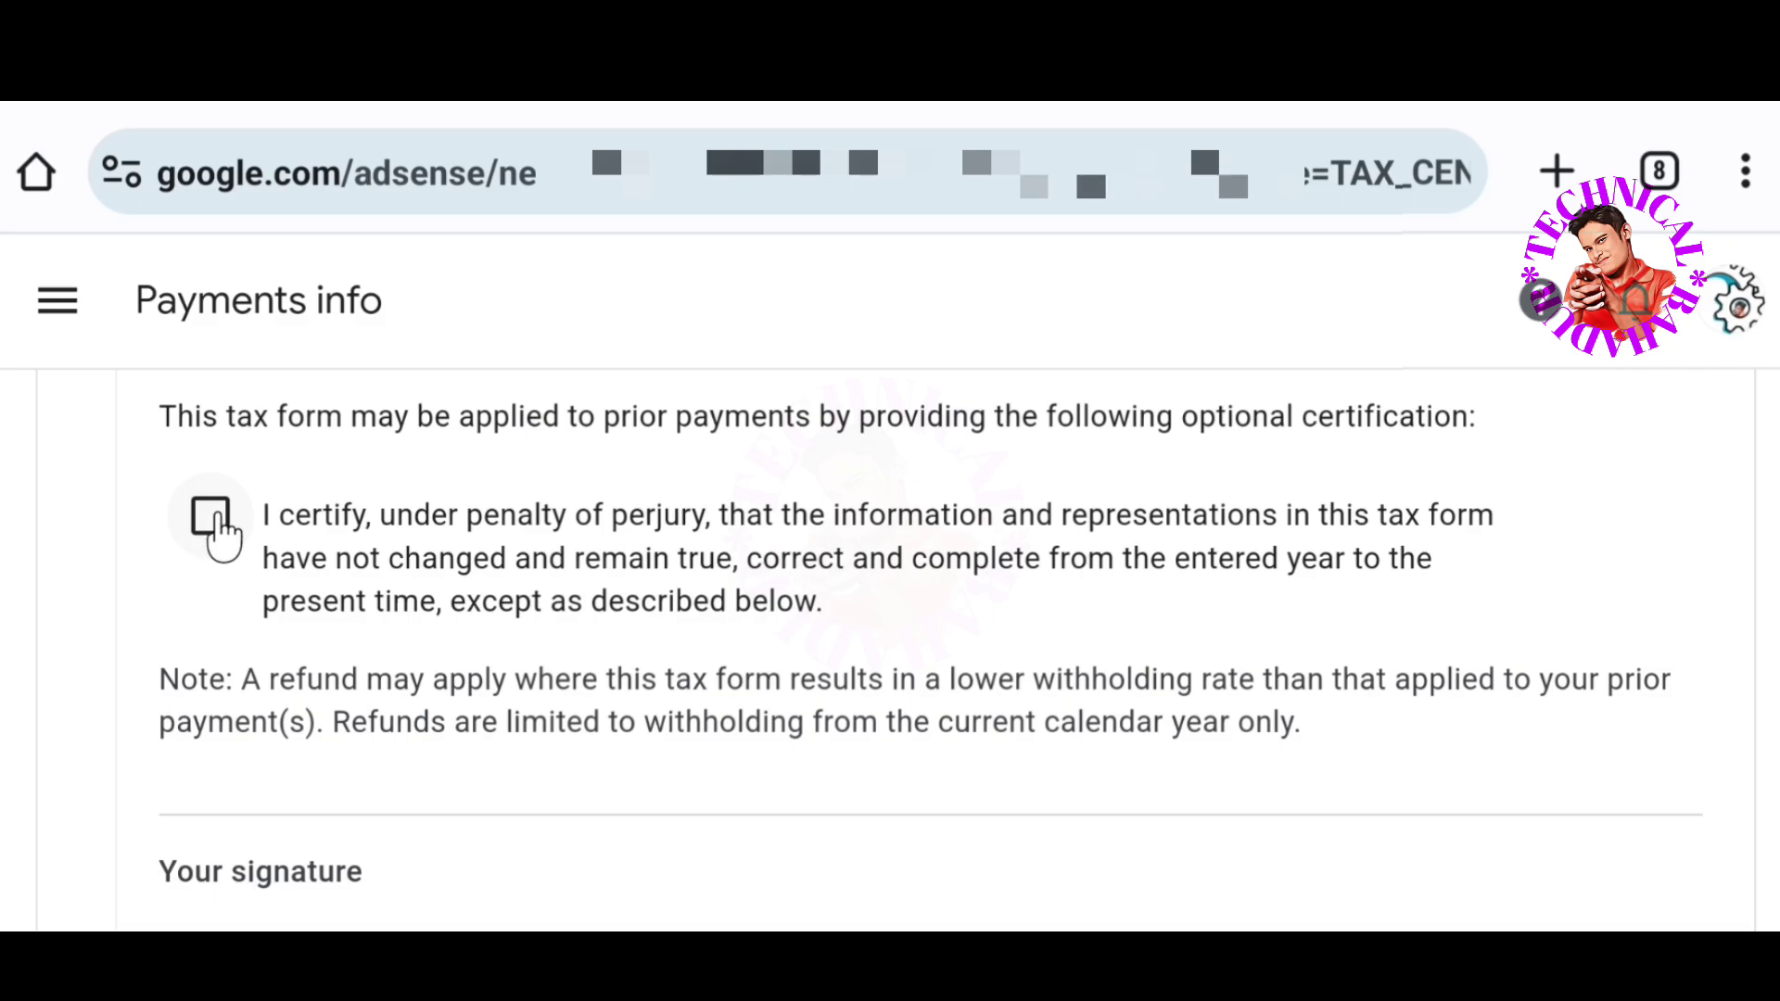
Accept the optional certification under penalty of perjury that applies the tax form to prior payments
{"action": "left_click", "coordinate": [212, 520]}
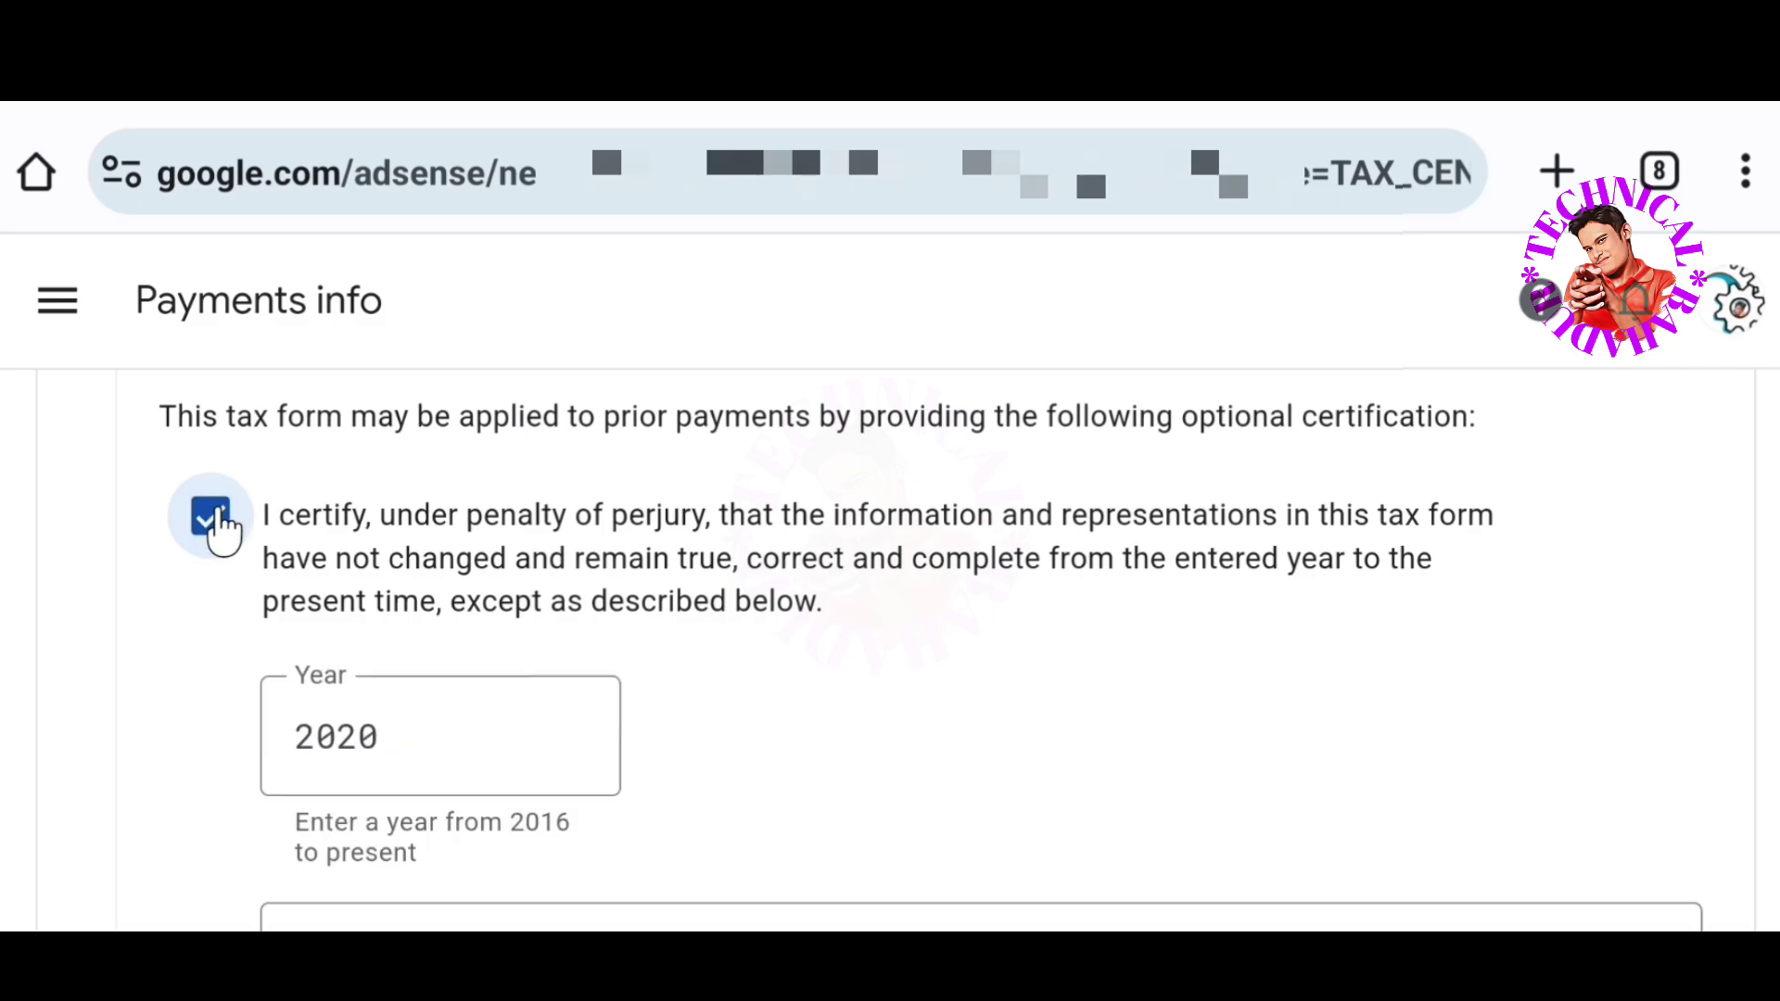
{"action": "left_click", "coordinate": [408, 784]}
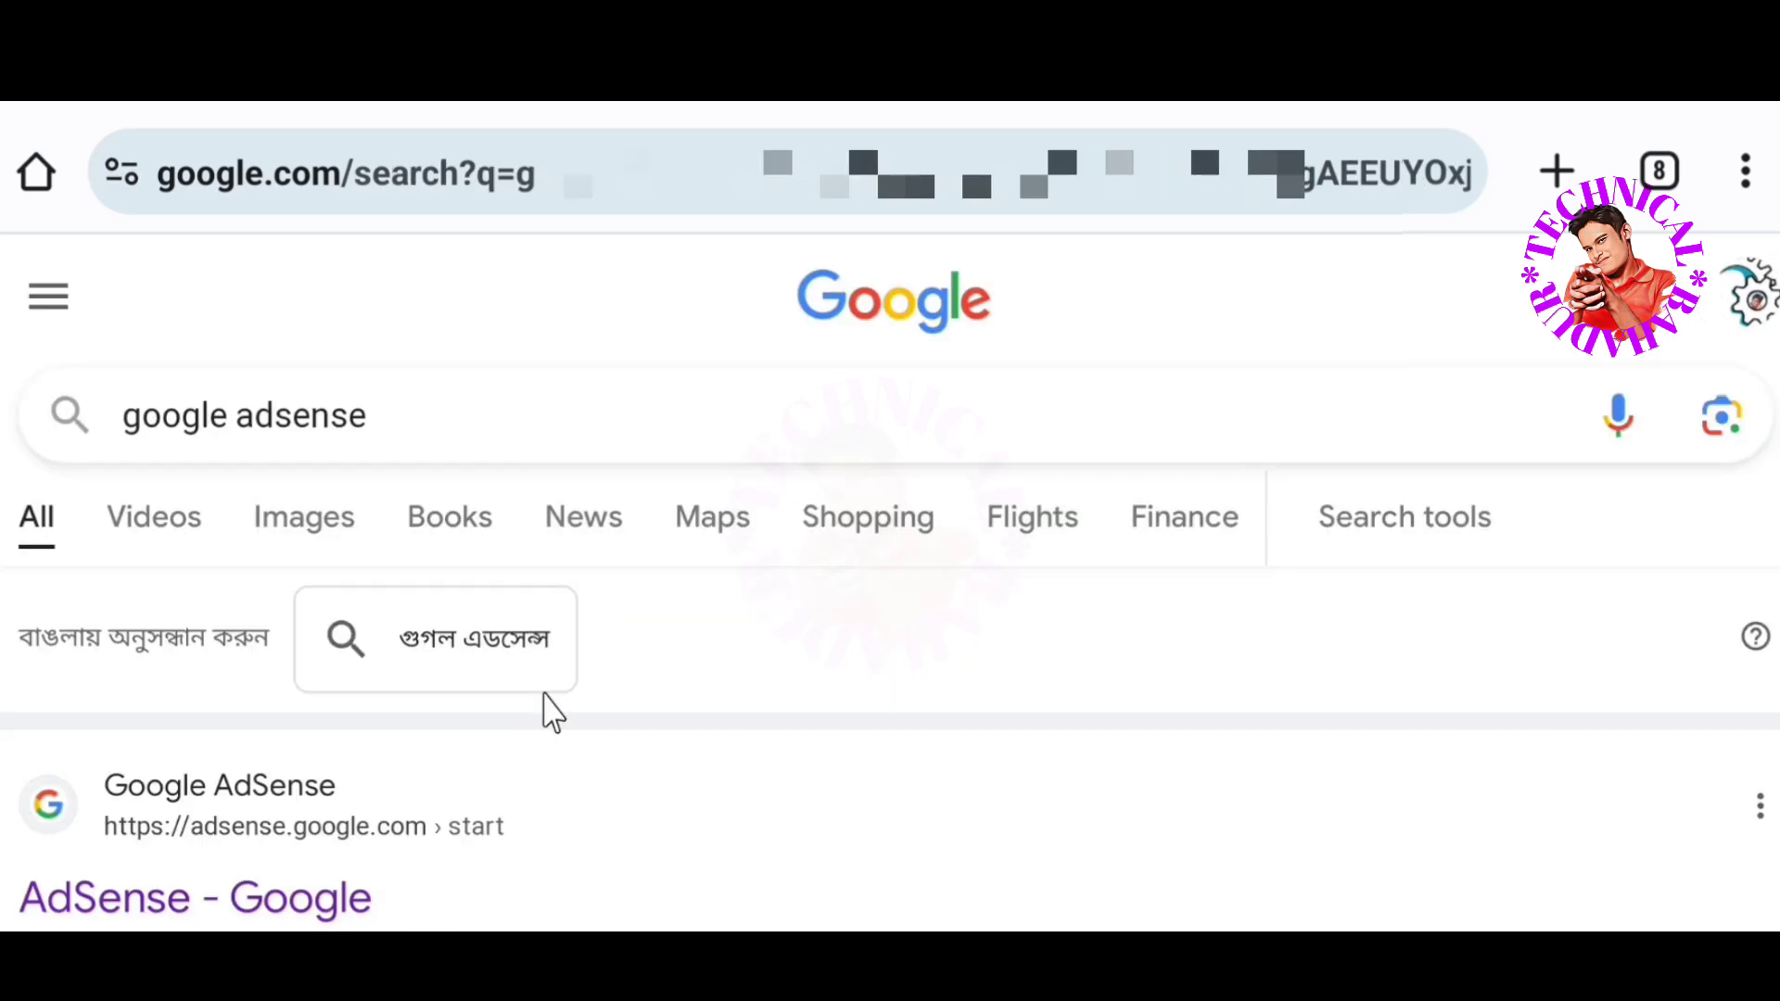
Open the "Sign in to continue to AdSense" result from the google adsense search results
{"action": "scroll", "coordinate": [557, 676], "scroll_direction": "down", "scroll_amount": 2}
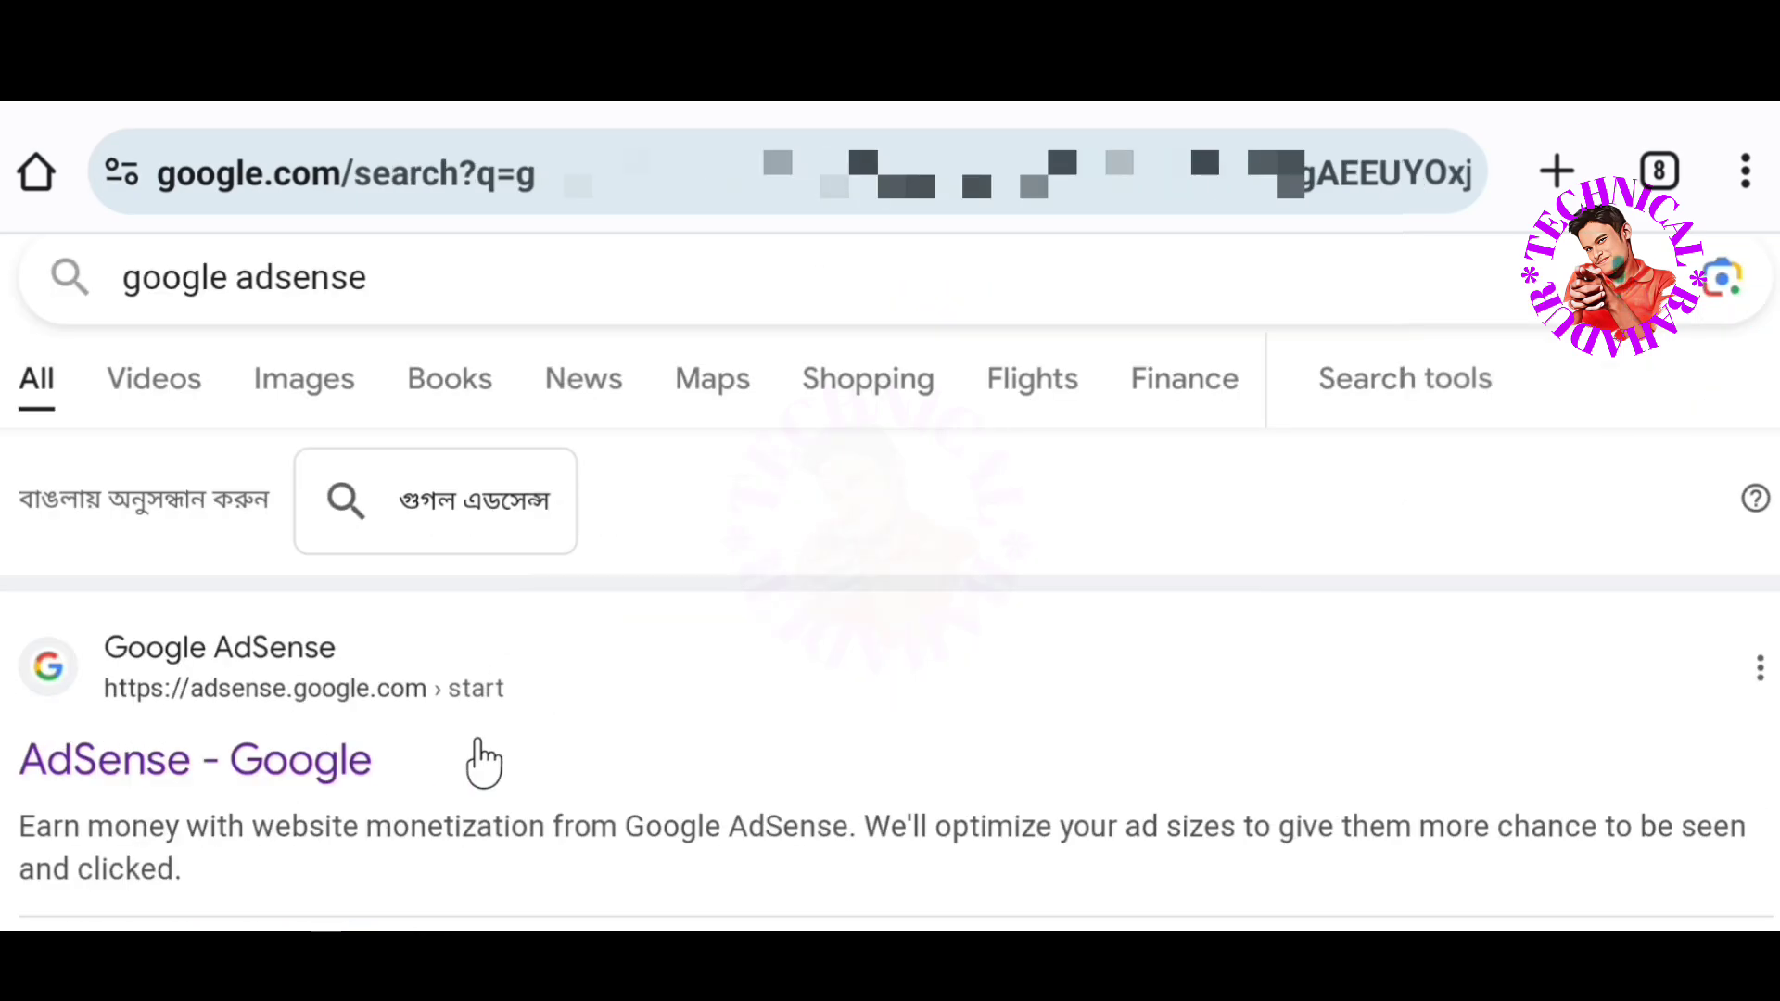
{"action": "scroll", "coordinate": [380, 783], "scroll_direction": "down", "scroll_amount": 1}
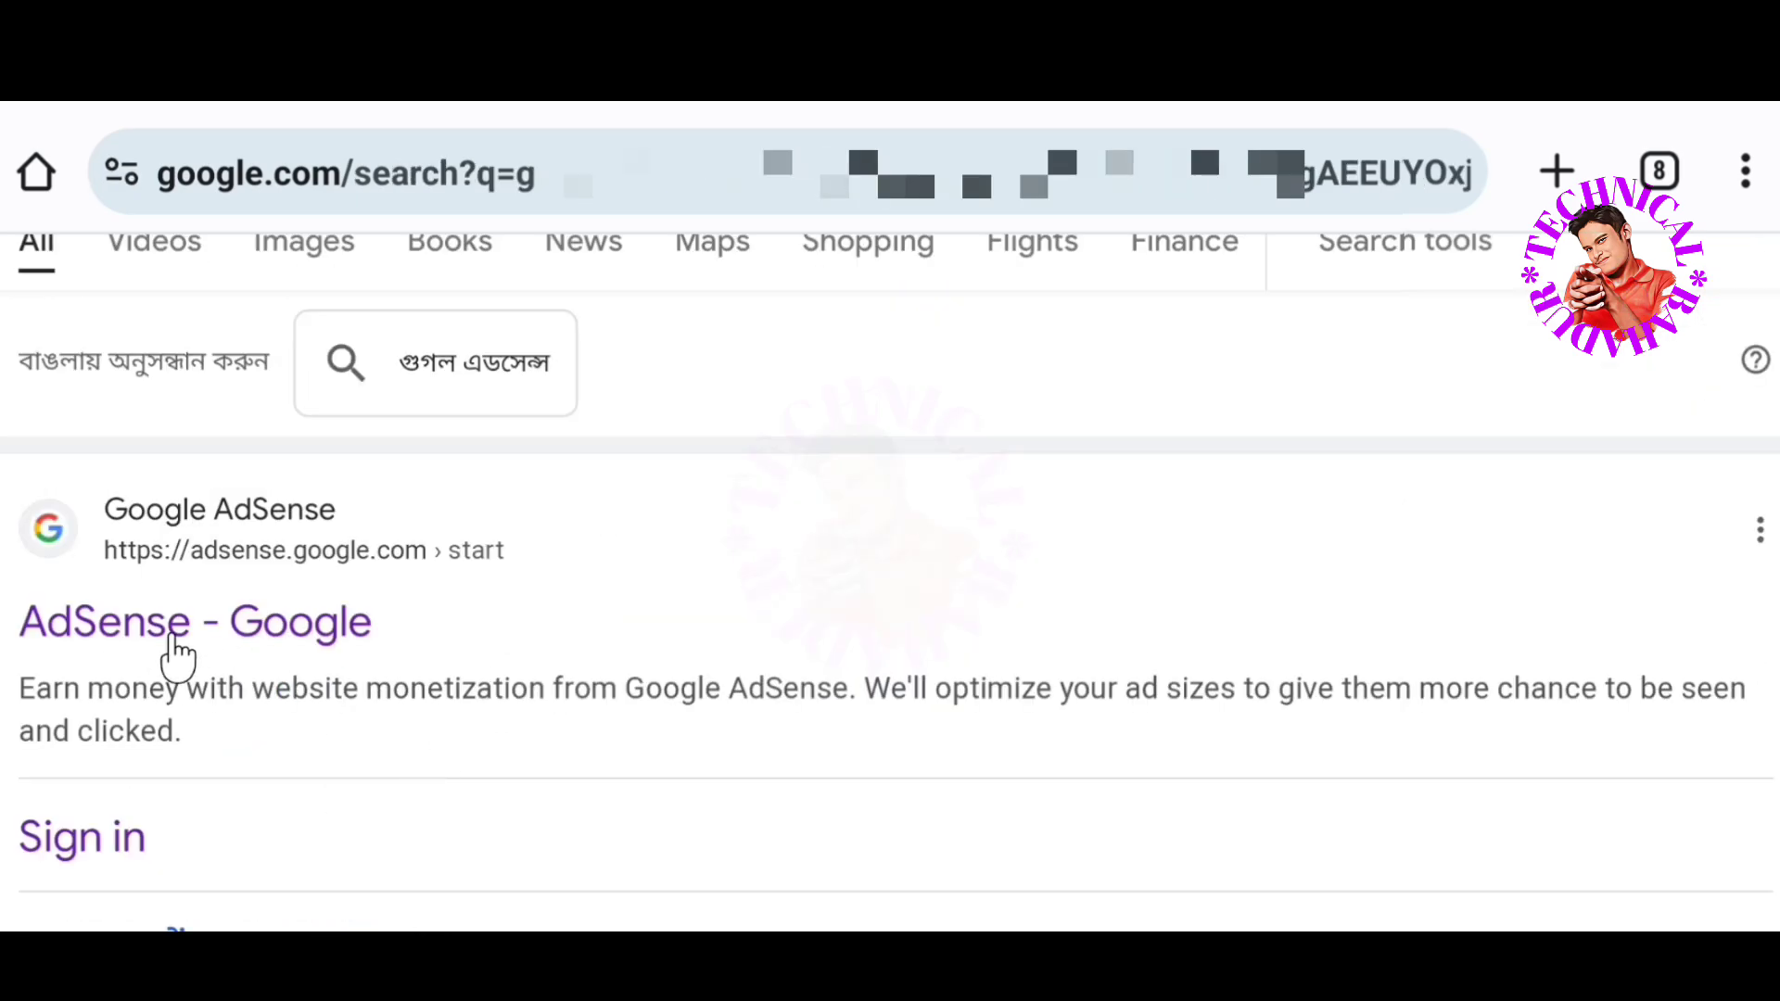
{"action": "scroll", "coordinate": [183, 627], "scroll_direction": "down", "scroll_amount": 5}
{"action": "scroll", "coordinate": [216, 633], "scroll_direction": "down", "scroll_amount": 3}
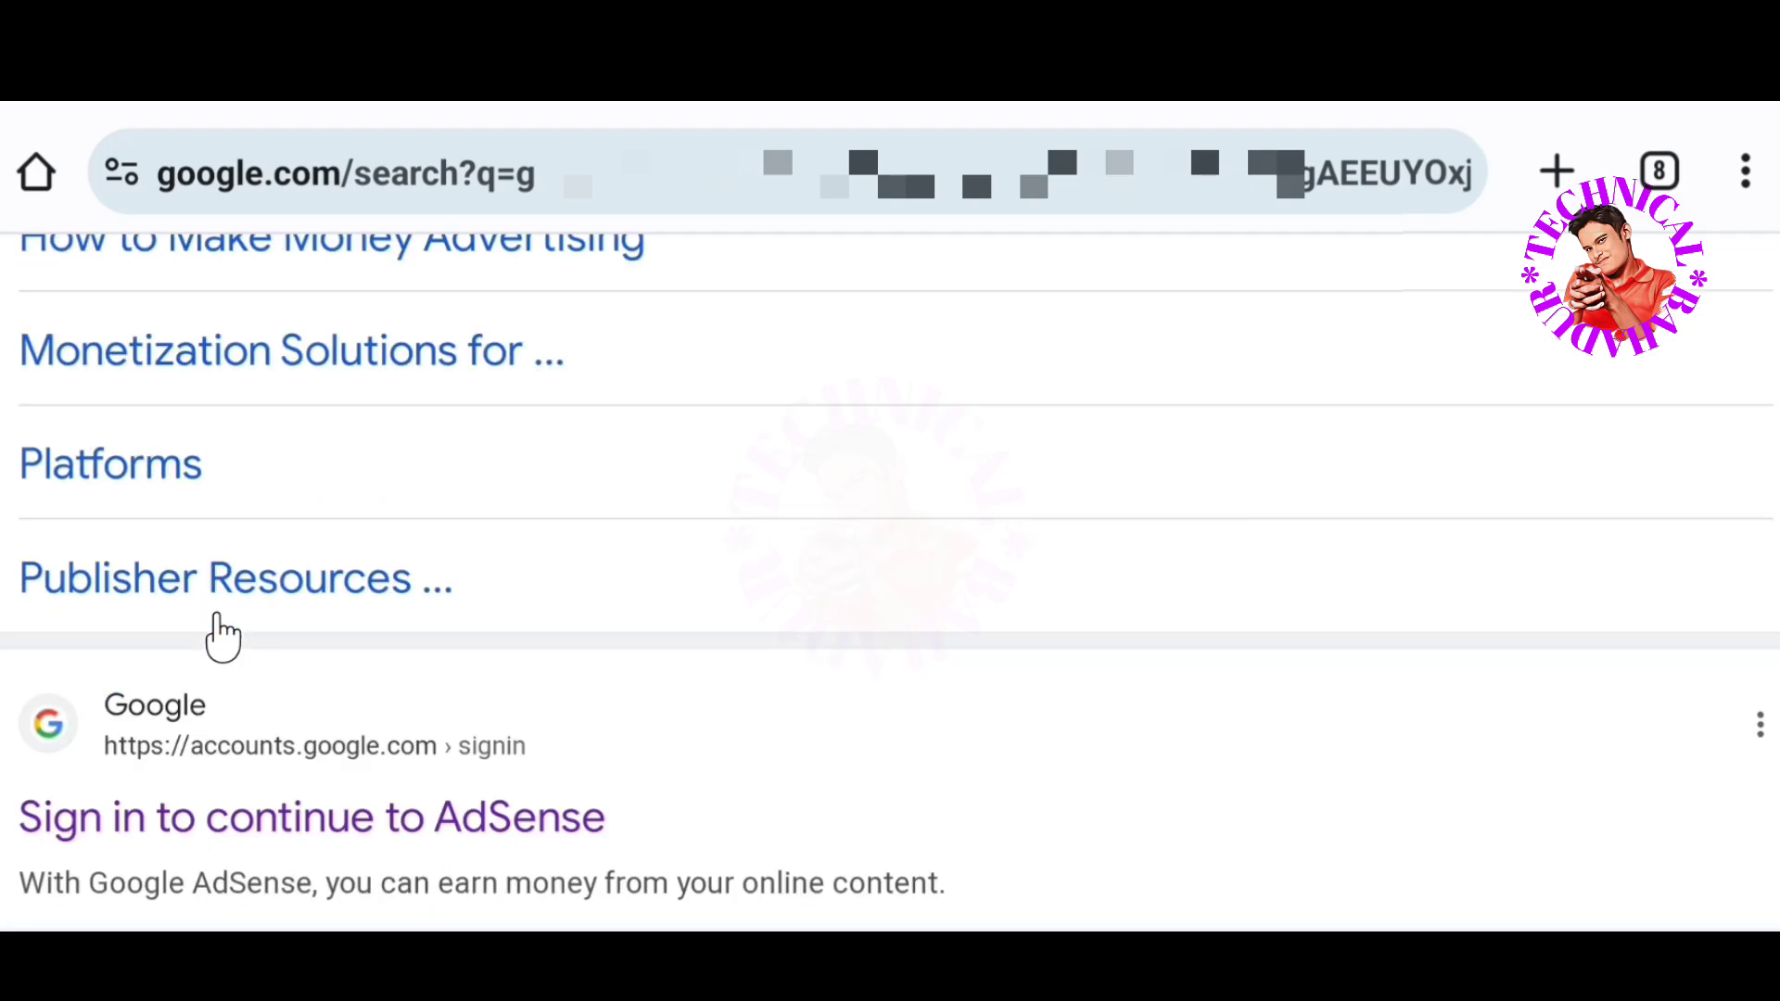
{"action": "scroll", "coordinate": [219, 636], "scroll_direction": "down", "scroll_amount": 1}
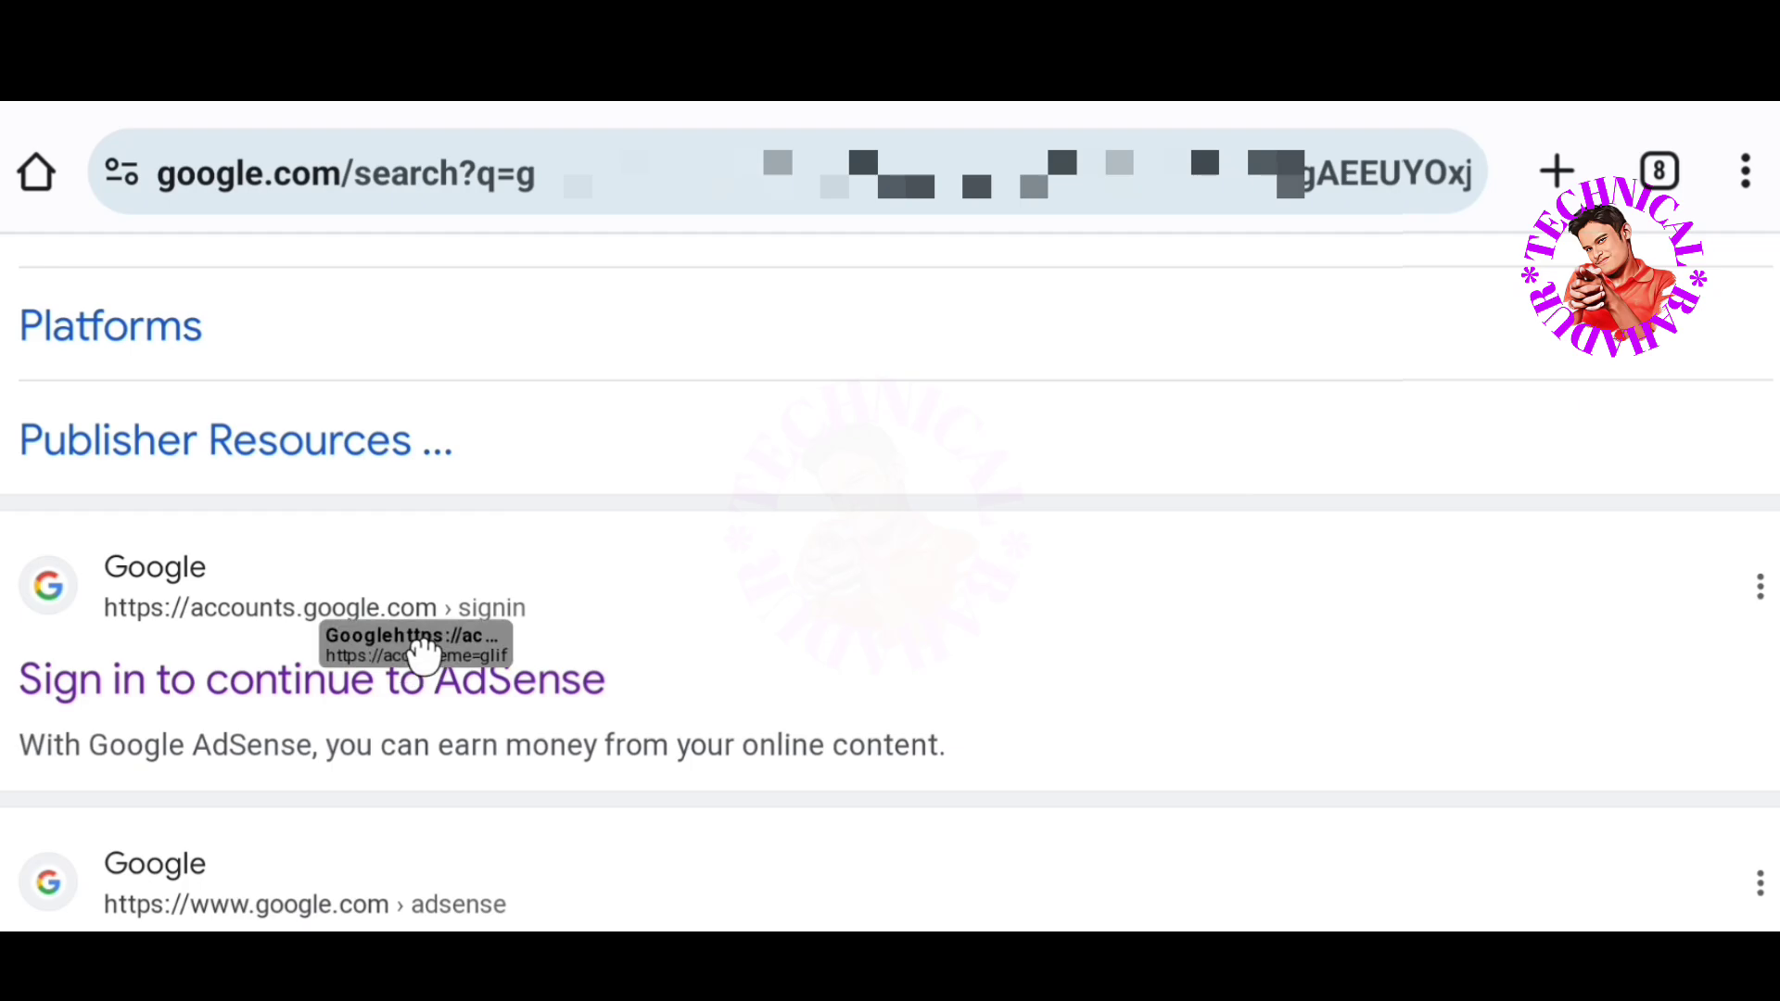
{"action": "left_click", "coordinate": [320, 704]}
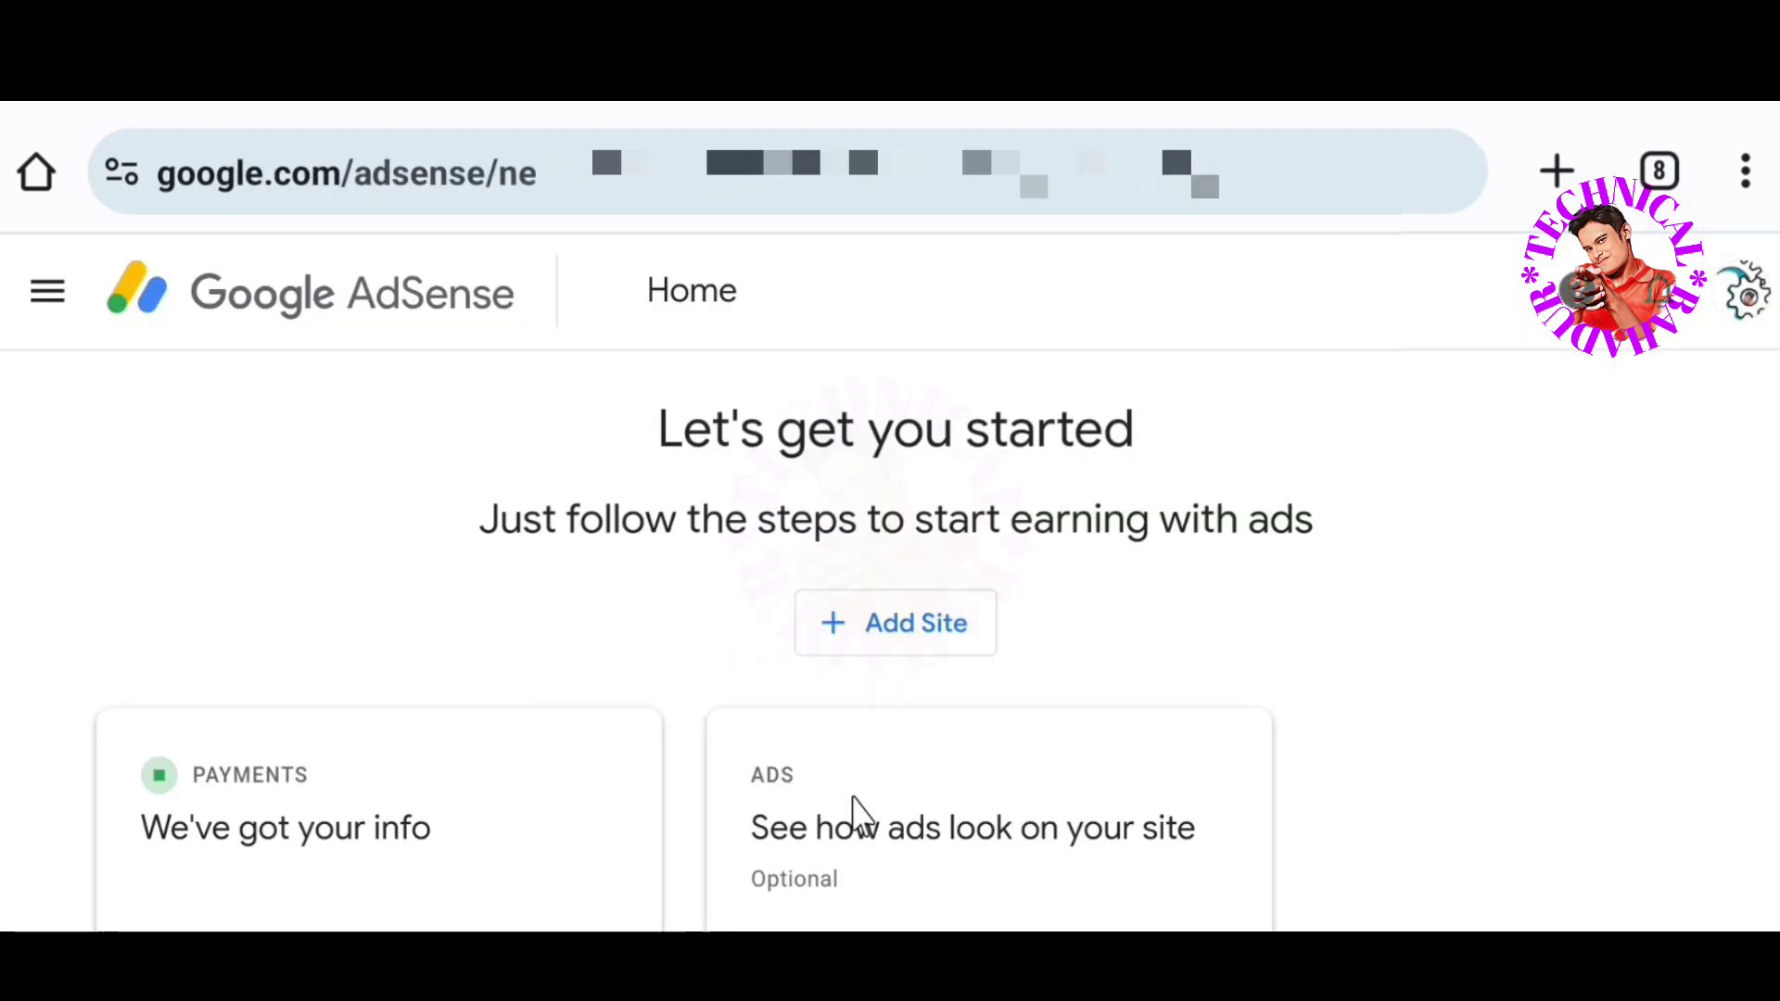
Look over the payments, ads and sites cards on the AdSense home page
{"action": "scroll", "coordinate": [1315, 480], "scroll_direction": "down", "scroll_amount": 3}
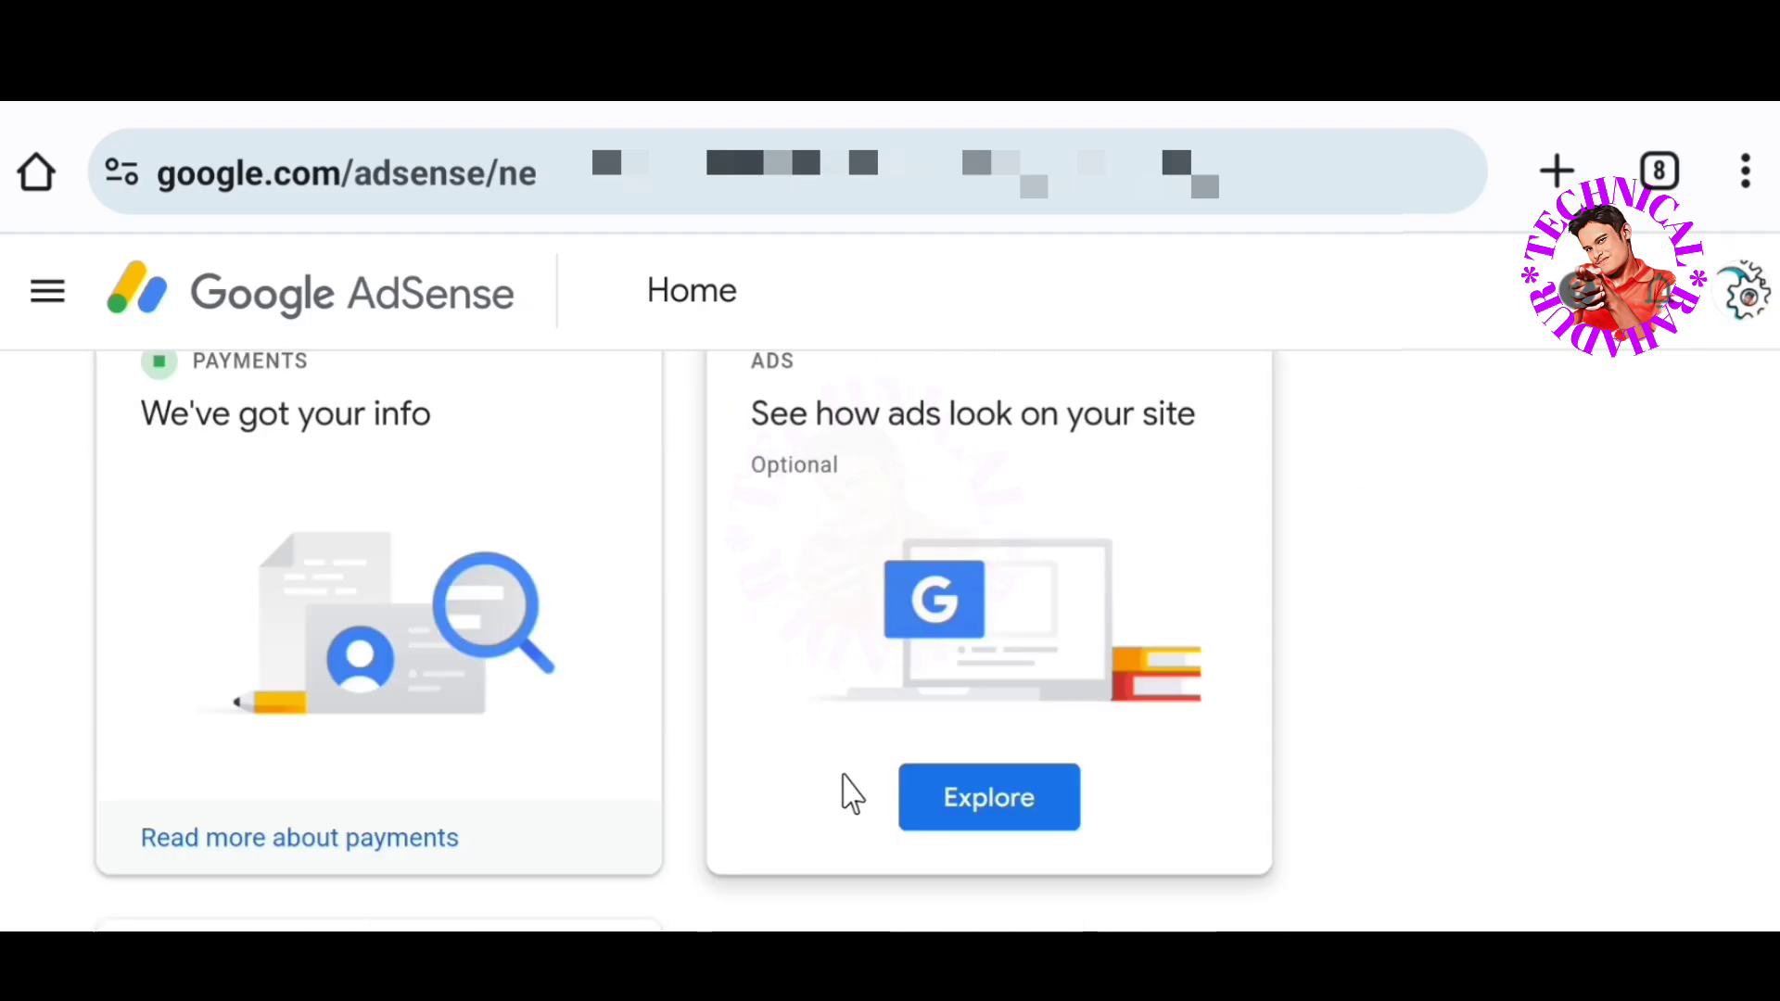
{"action": "scroll", "coordinate": [318, 834], "scroll_direction": "down", "scroll_amount": 4}
{"action": "scroll", "coordinate": [1413, 745], "scroll_direction": "up", "scroll_amount": 4}
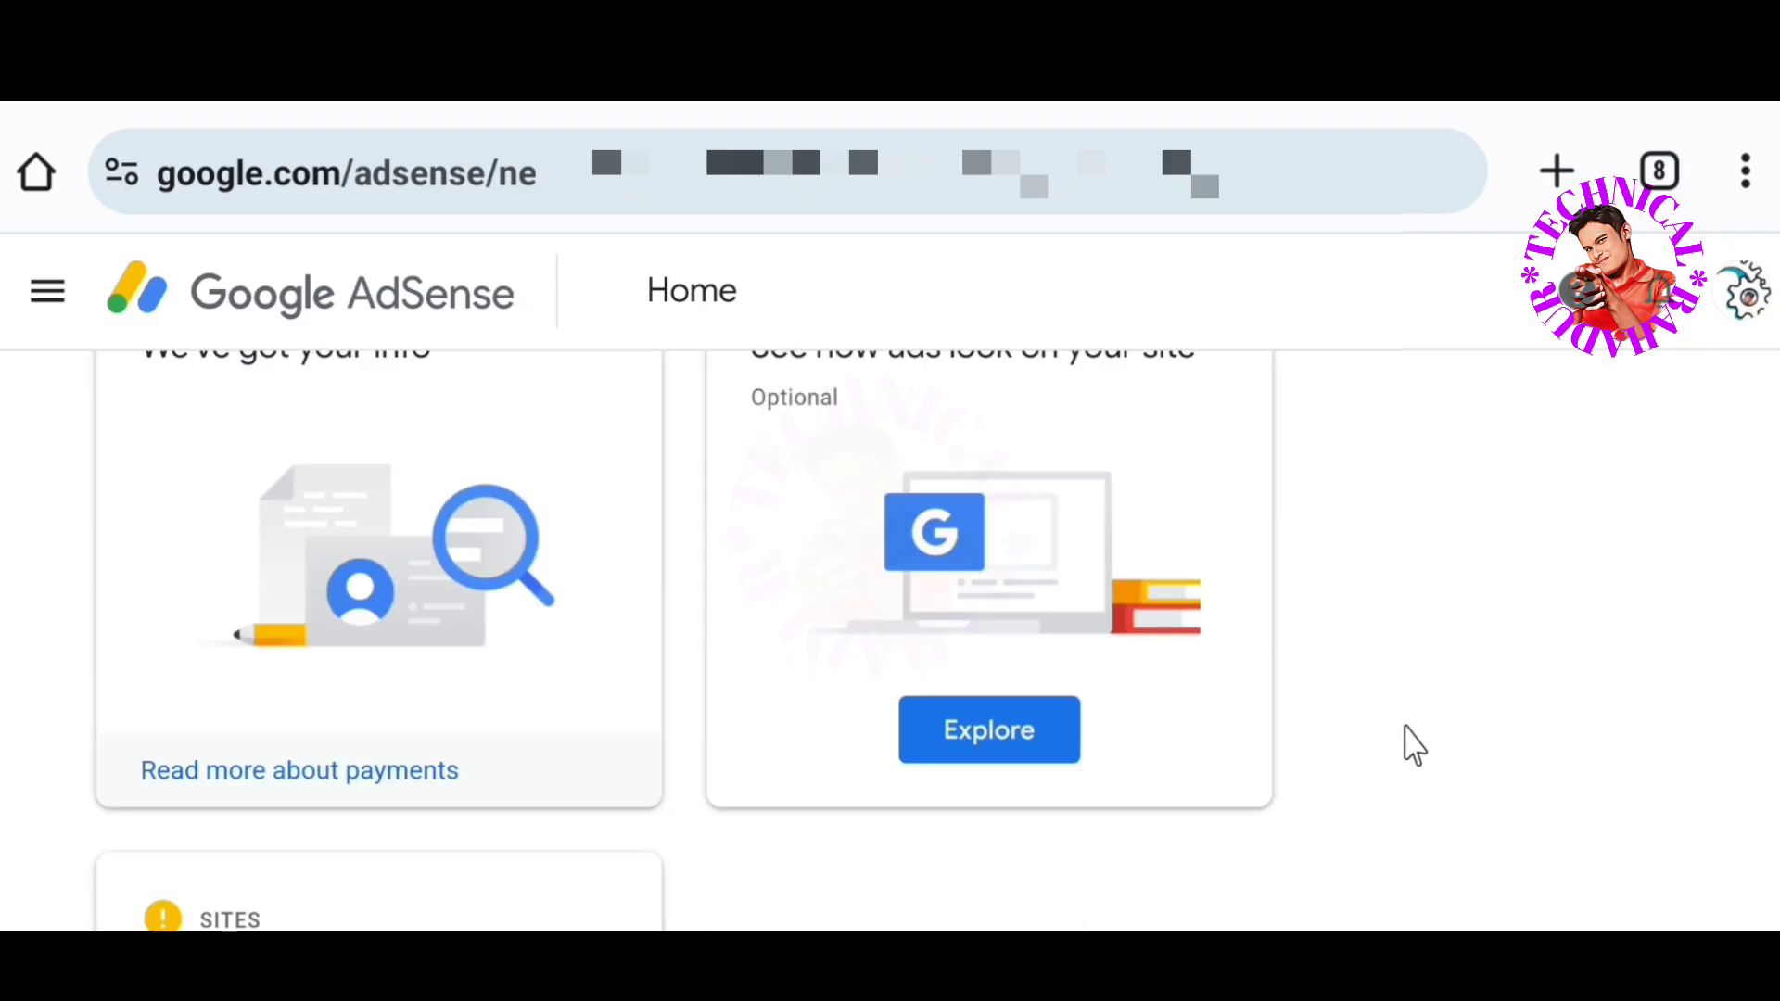
{"action": "scroll", "coordinate": [596, 695], "scroll_direction": "up", "scroll_amount": 3}
{"action": "scroll", "coordinate": [738, 686], "scroll_direction": "down", "scroll_amount": 3}
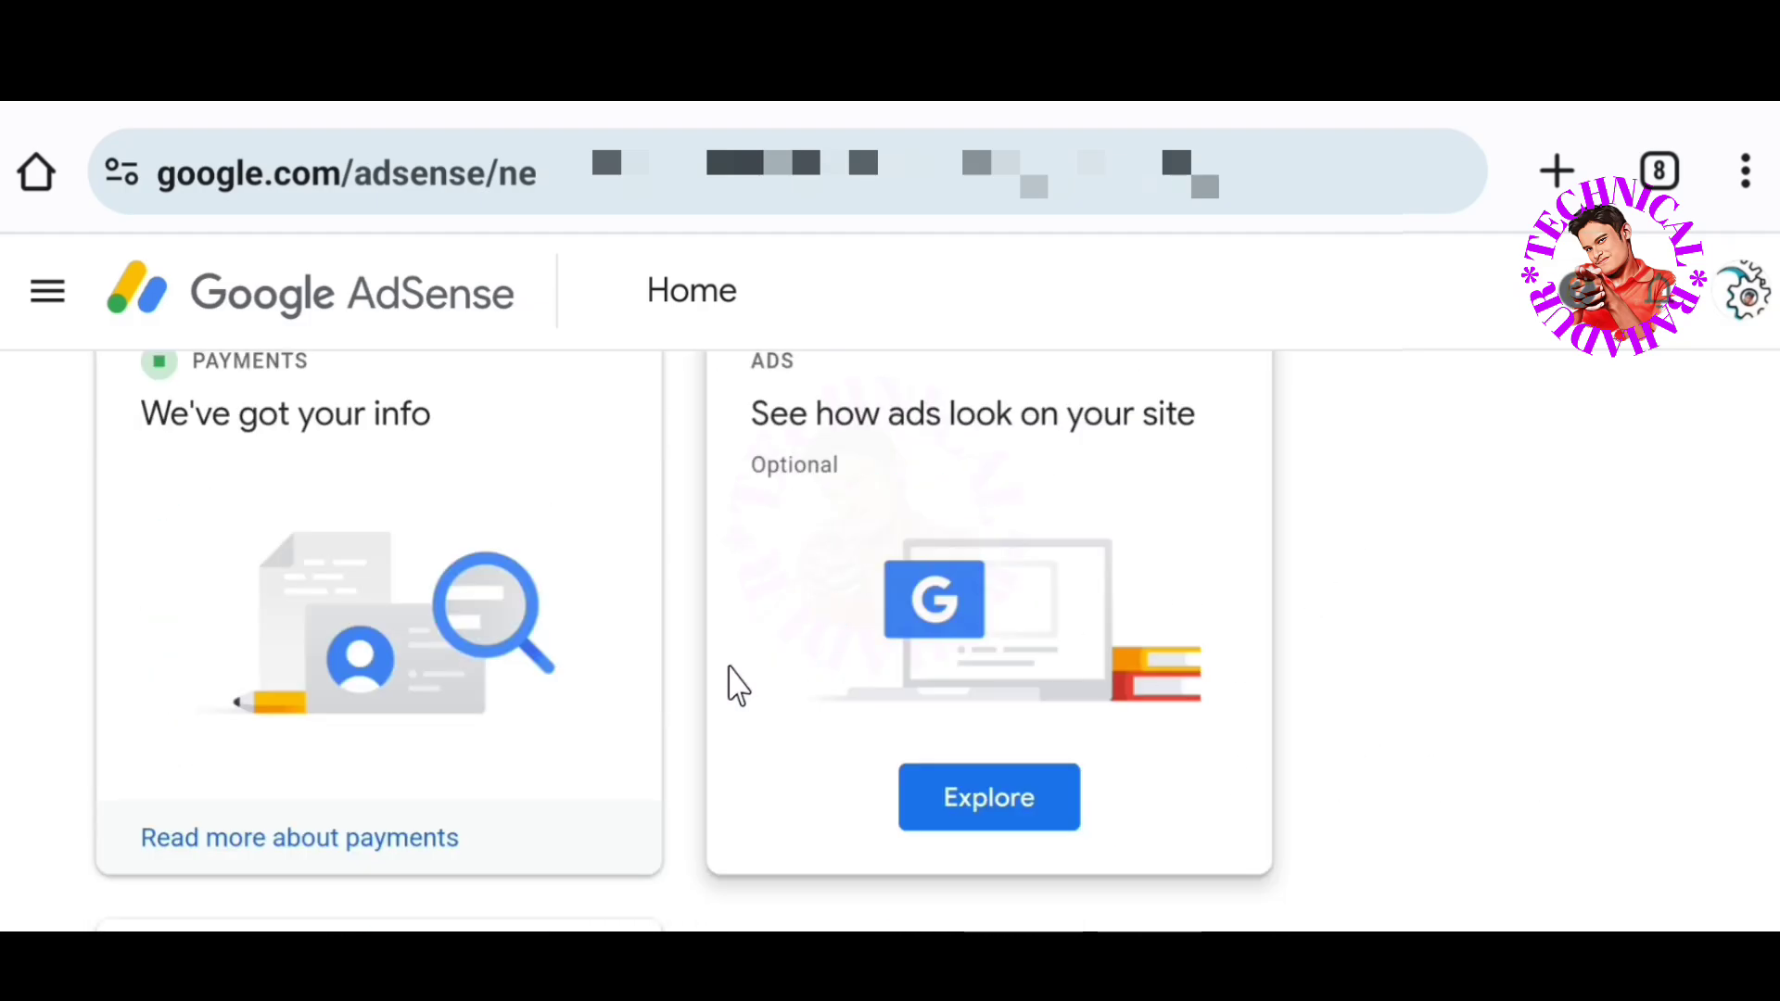
{"action": "scroll", "coordinate": [186, 669], "scroll_direction": "down", "scroll_amount": 3}
{"action": "scroll", "coordinate": [726, 735], "scroll_direction": "up", "scroll_amount": 3}
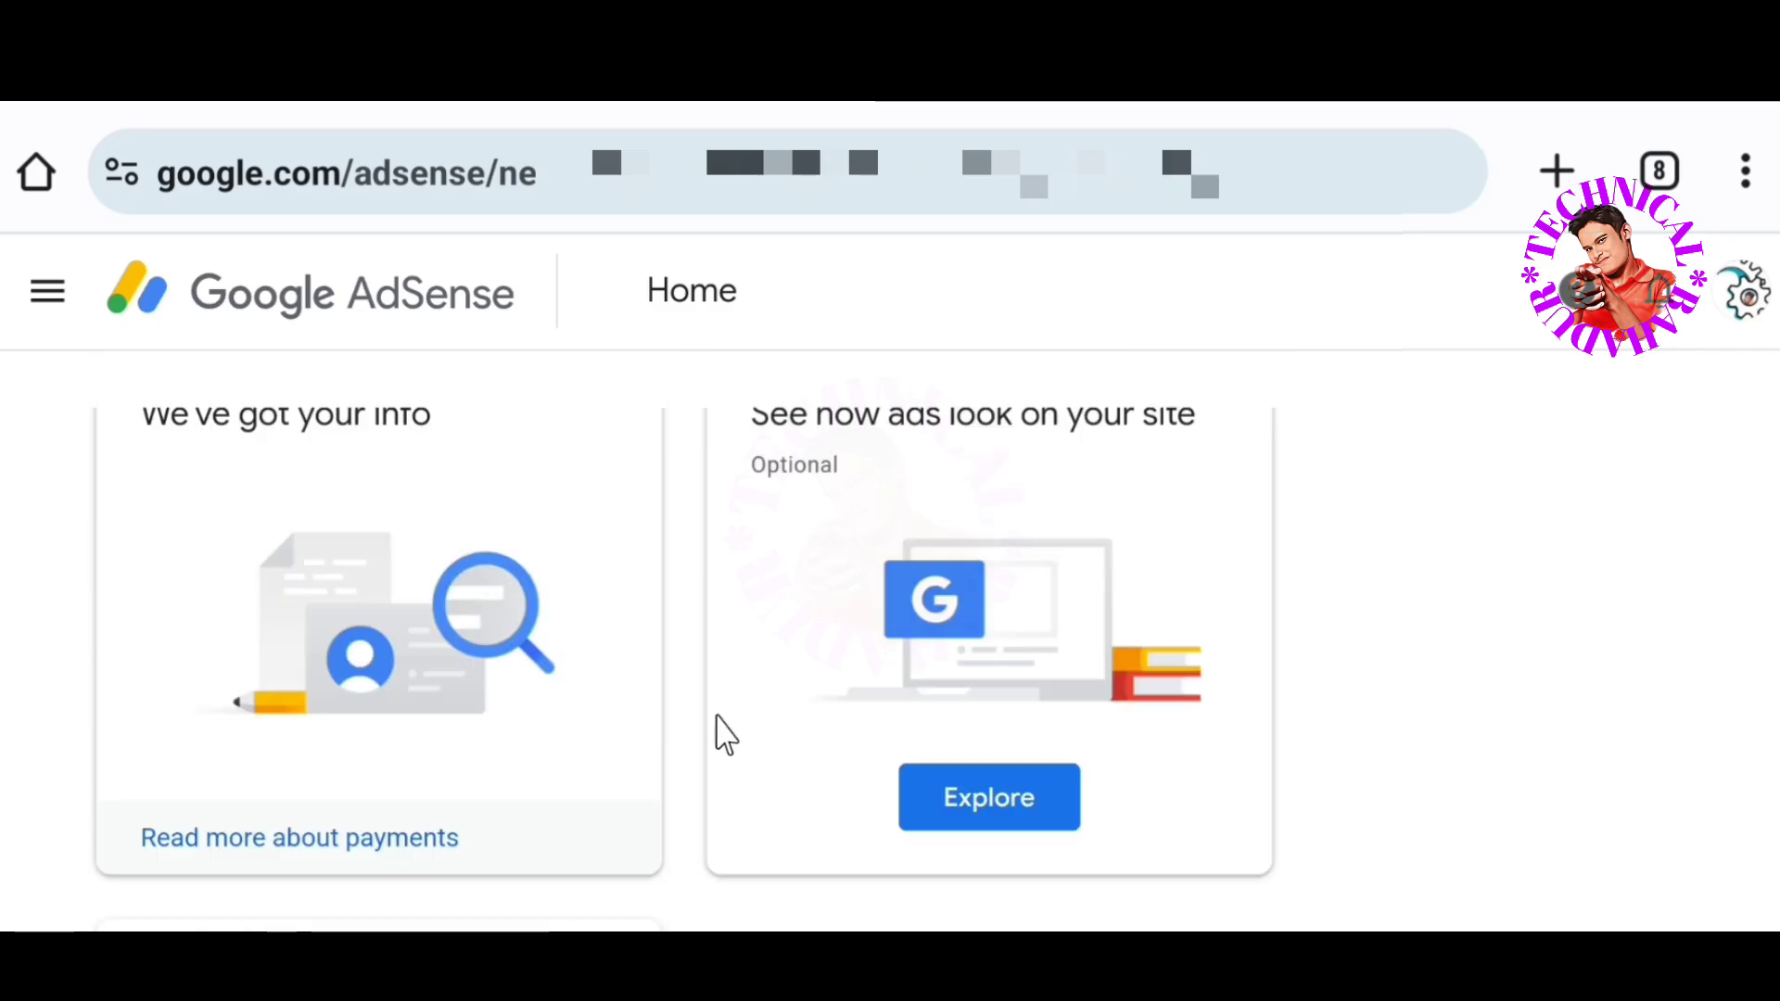
{"action": "scroll", "coordinate": [705, 735], "scroll_direction": "up", "scroll_amount": 3}
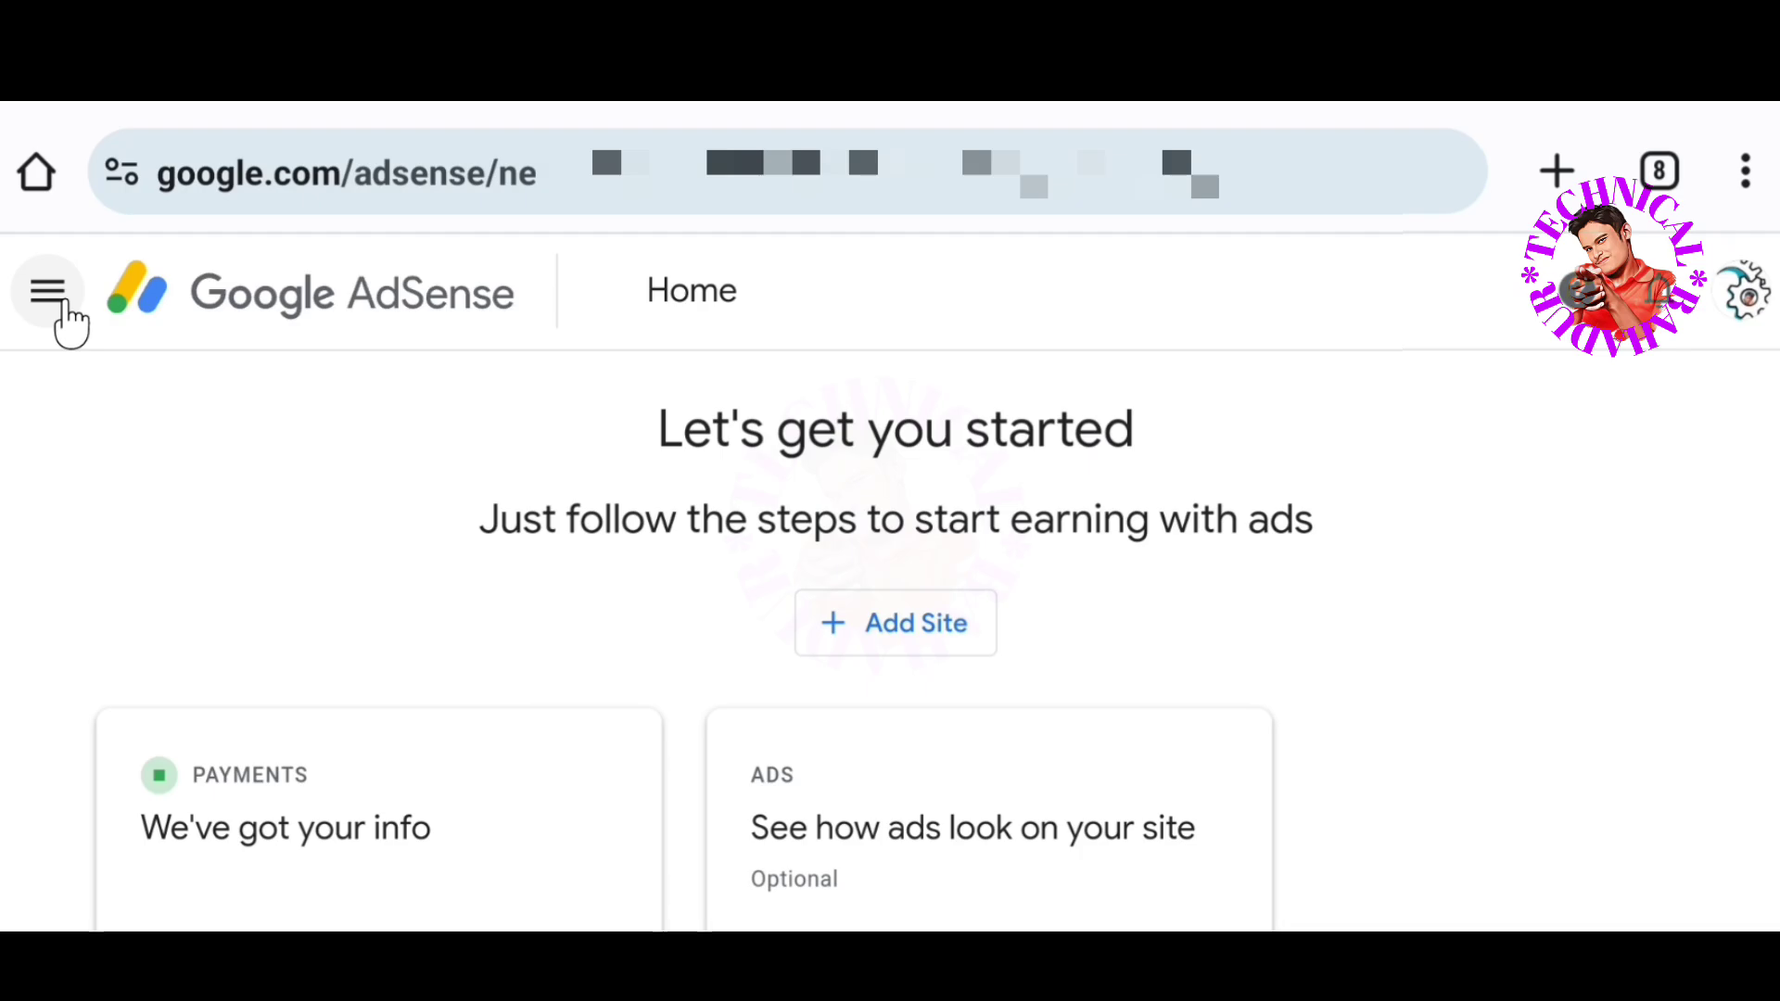
Open the Payments info page of AdSense and dismiss the notice about new payments accounts
{"action": "left_click", "coordinate": [49, 295]}
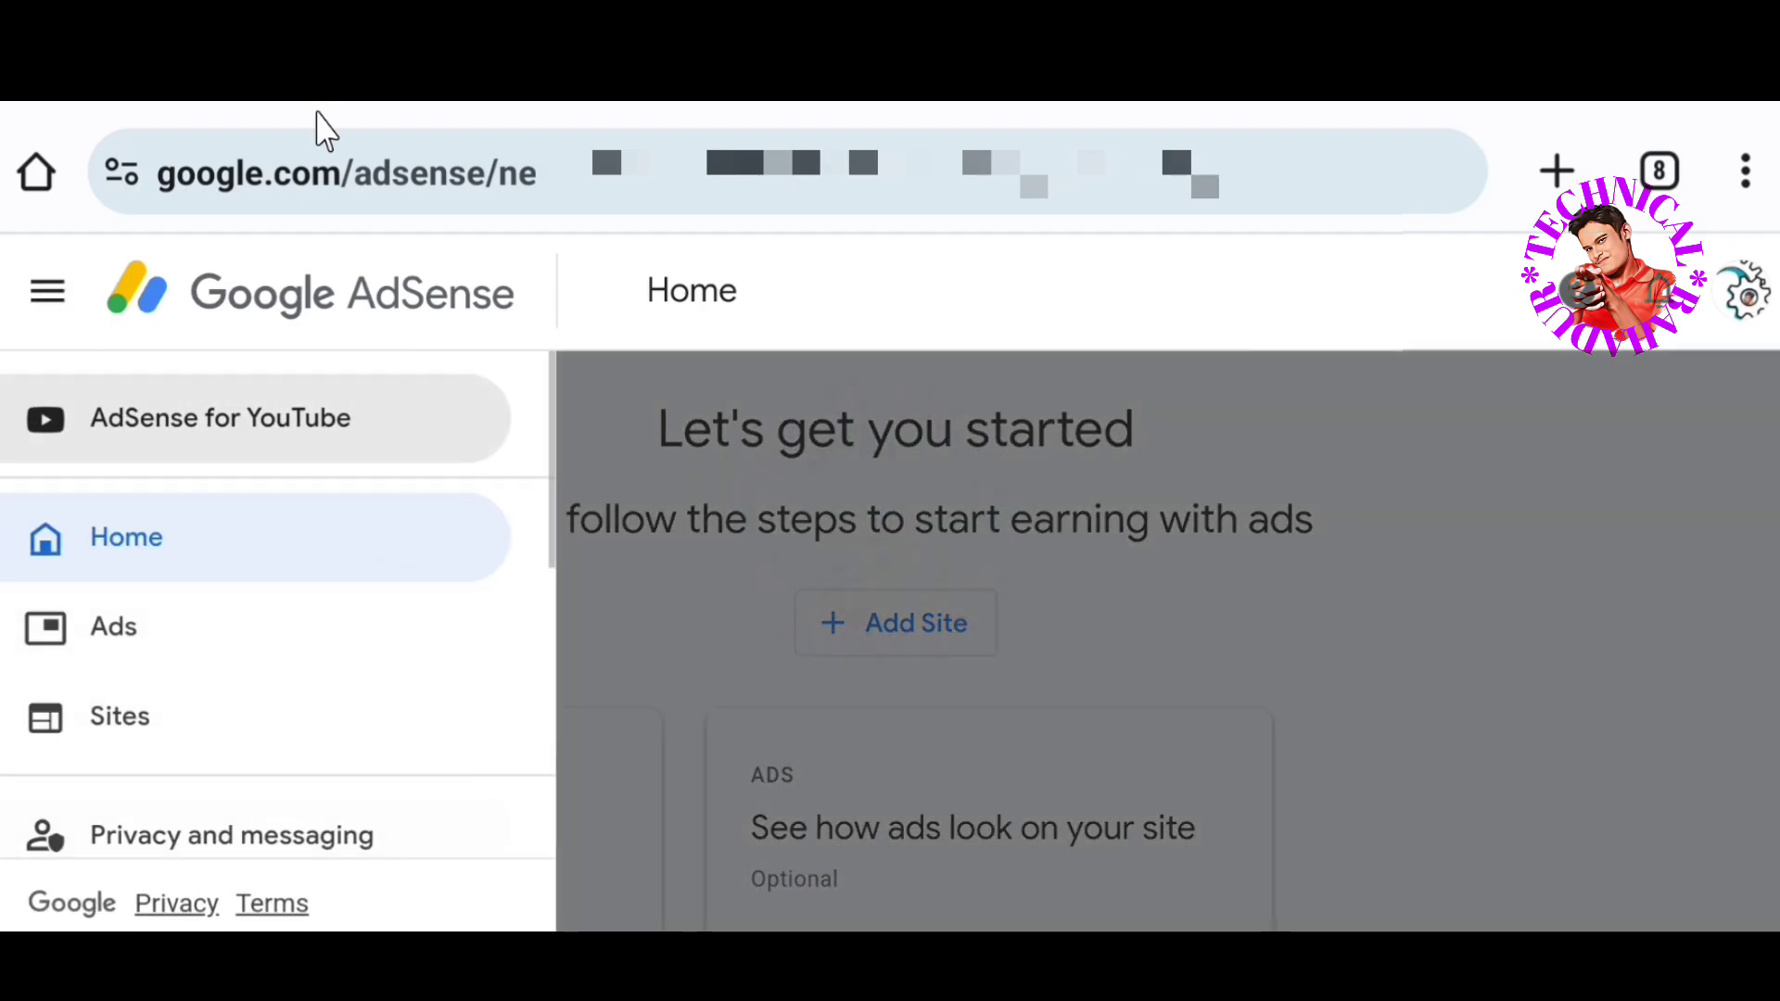
{"action": "scroll", "coordinate": [241, 672], "scroll_direction": "down", "scroll_amount": 3}
{"action": "scroll", "coordinate": [246, 683], "scroll_direction": "down", "scroll_amount": 3}
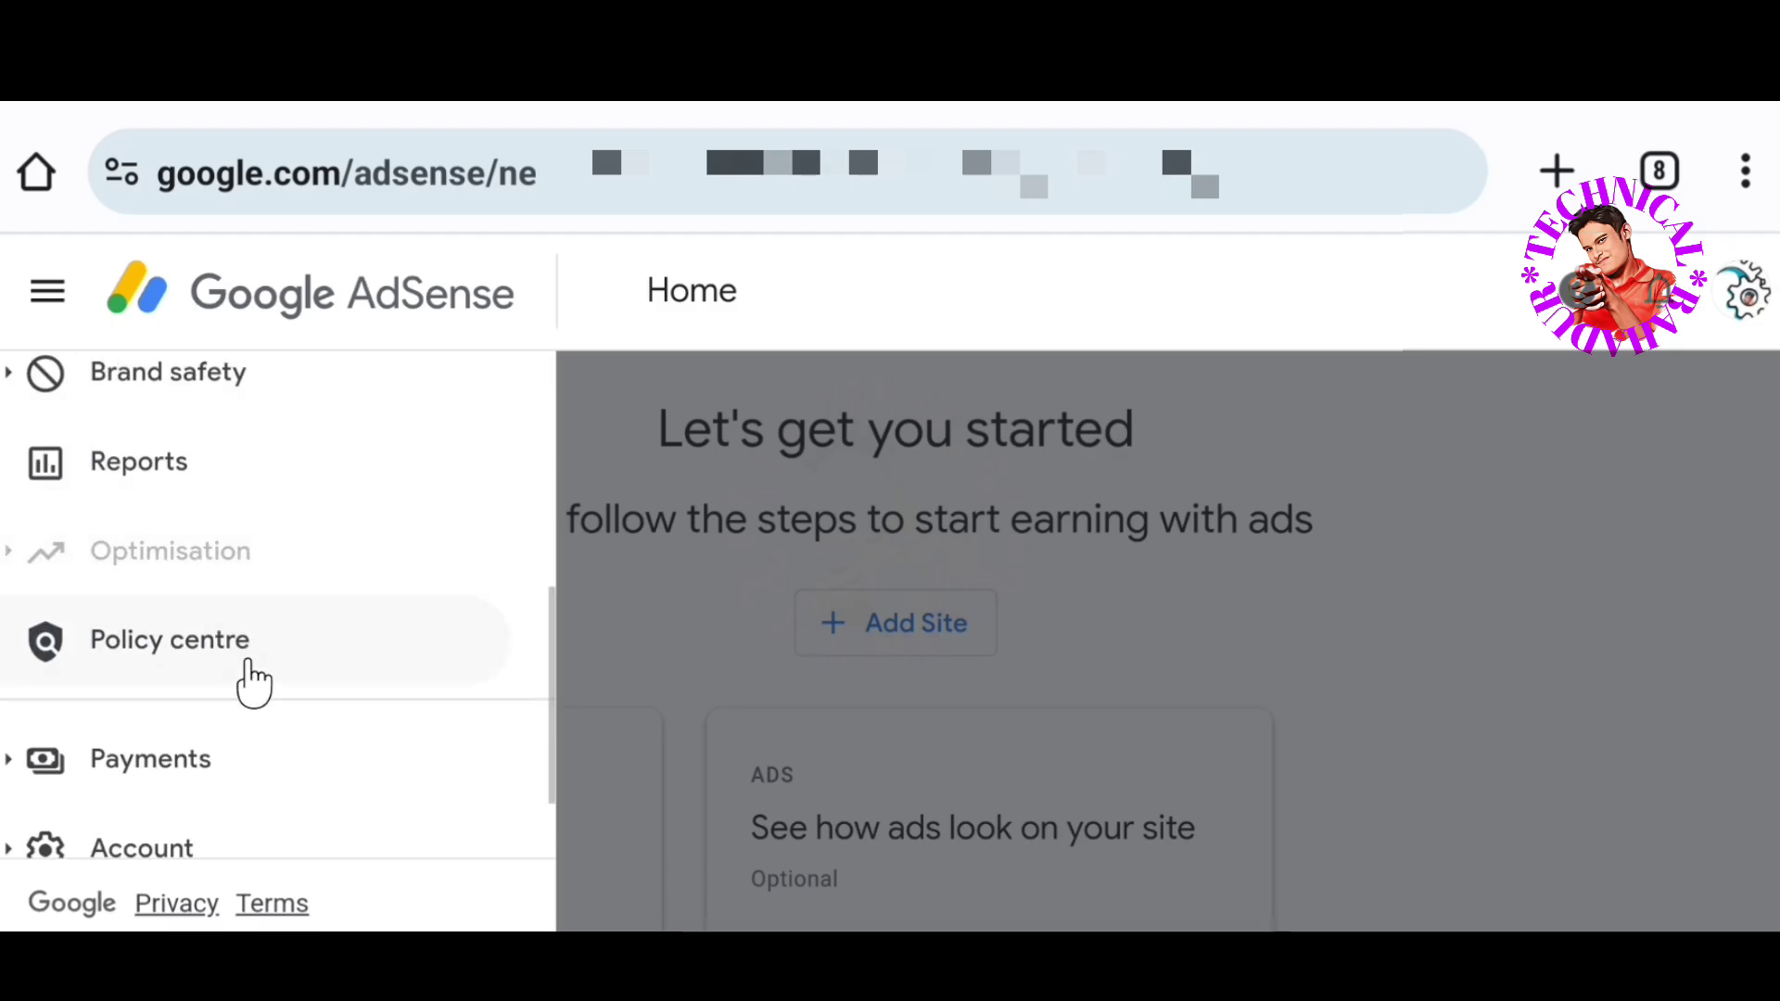
{"action": "scroll", "coordinate": [290, 608], "scroll_direction": "down", "scroll_amount": 1}
{"action": "left_click", "coordinate": [265, 632]}
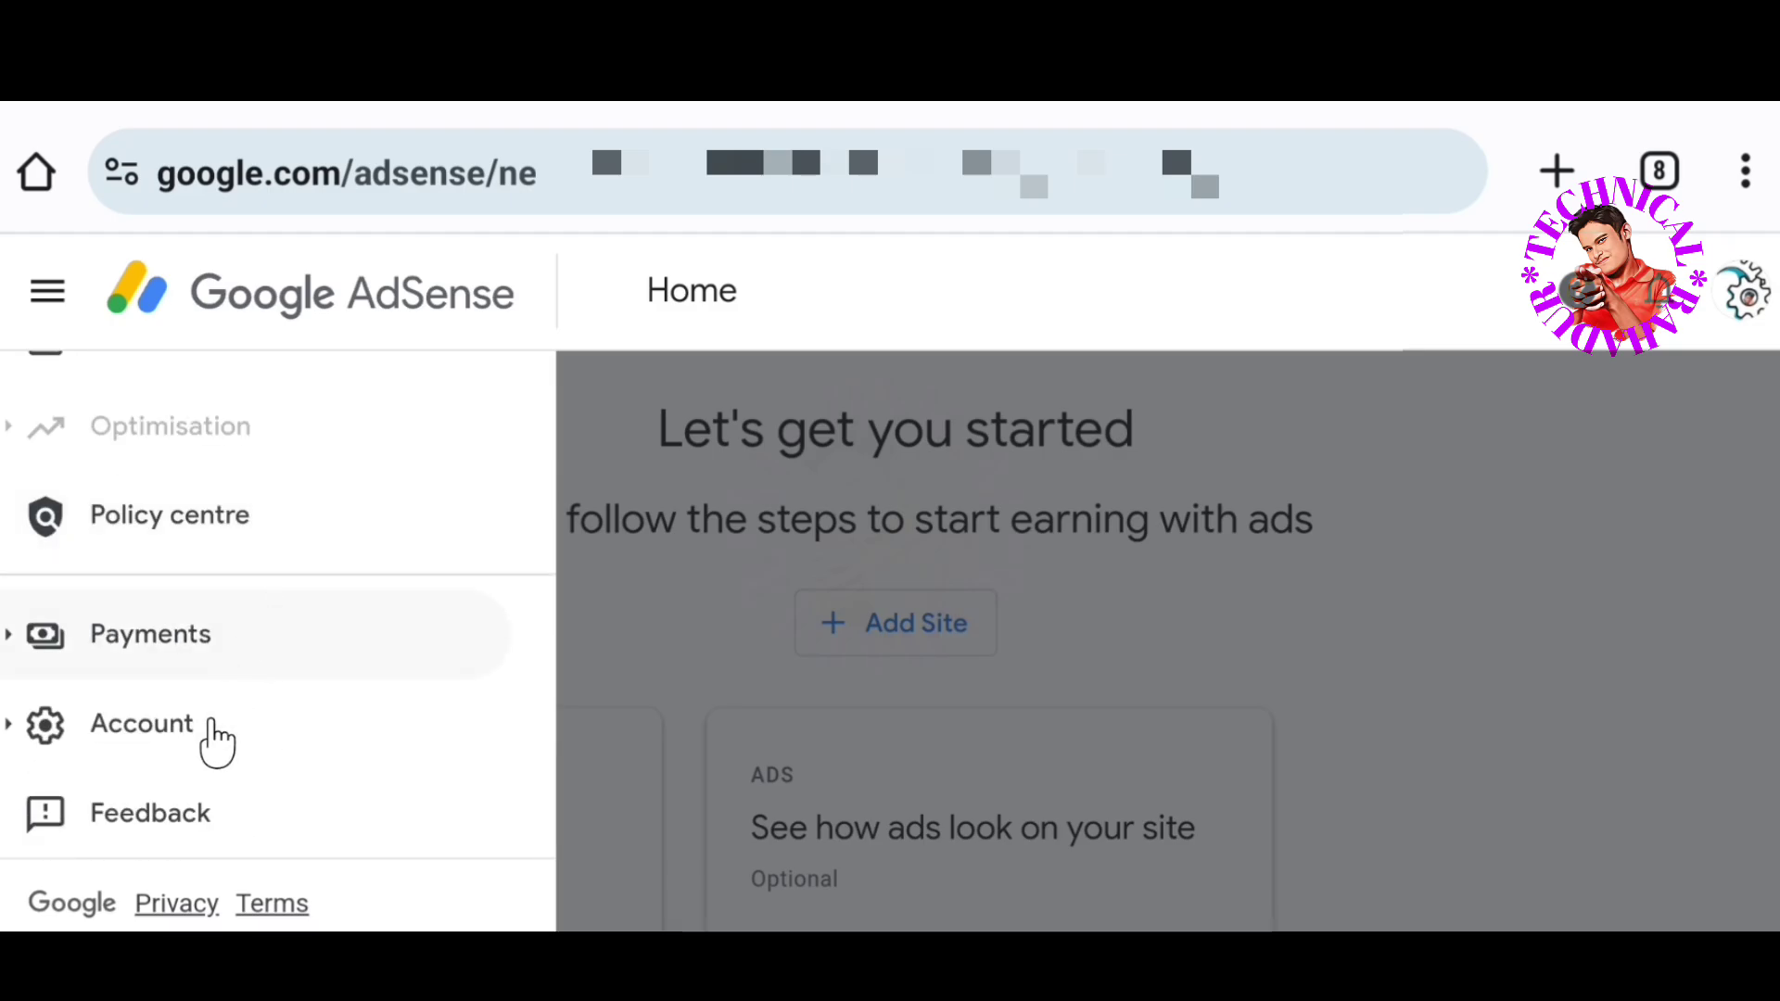
{"action": "scroll", "coordinate": [232, 691], "scroll_direction": "down", "scroll_amount": 2}
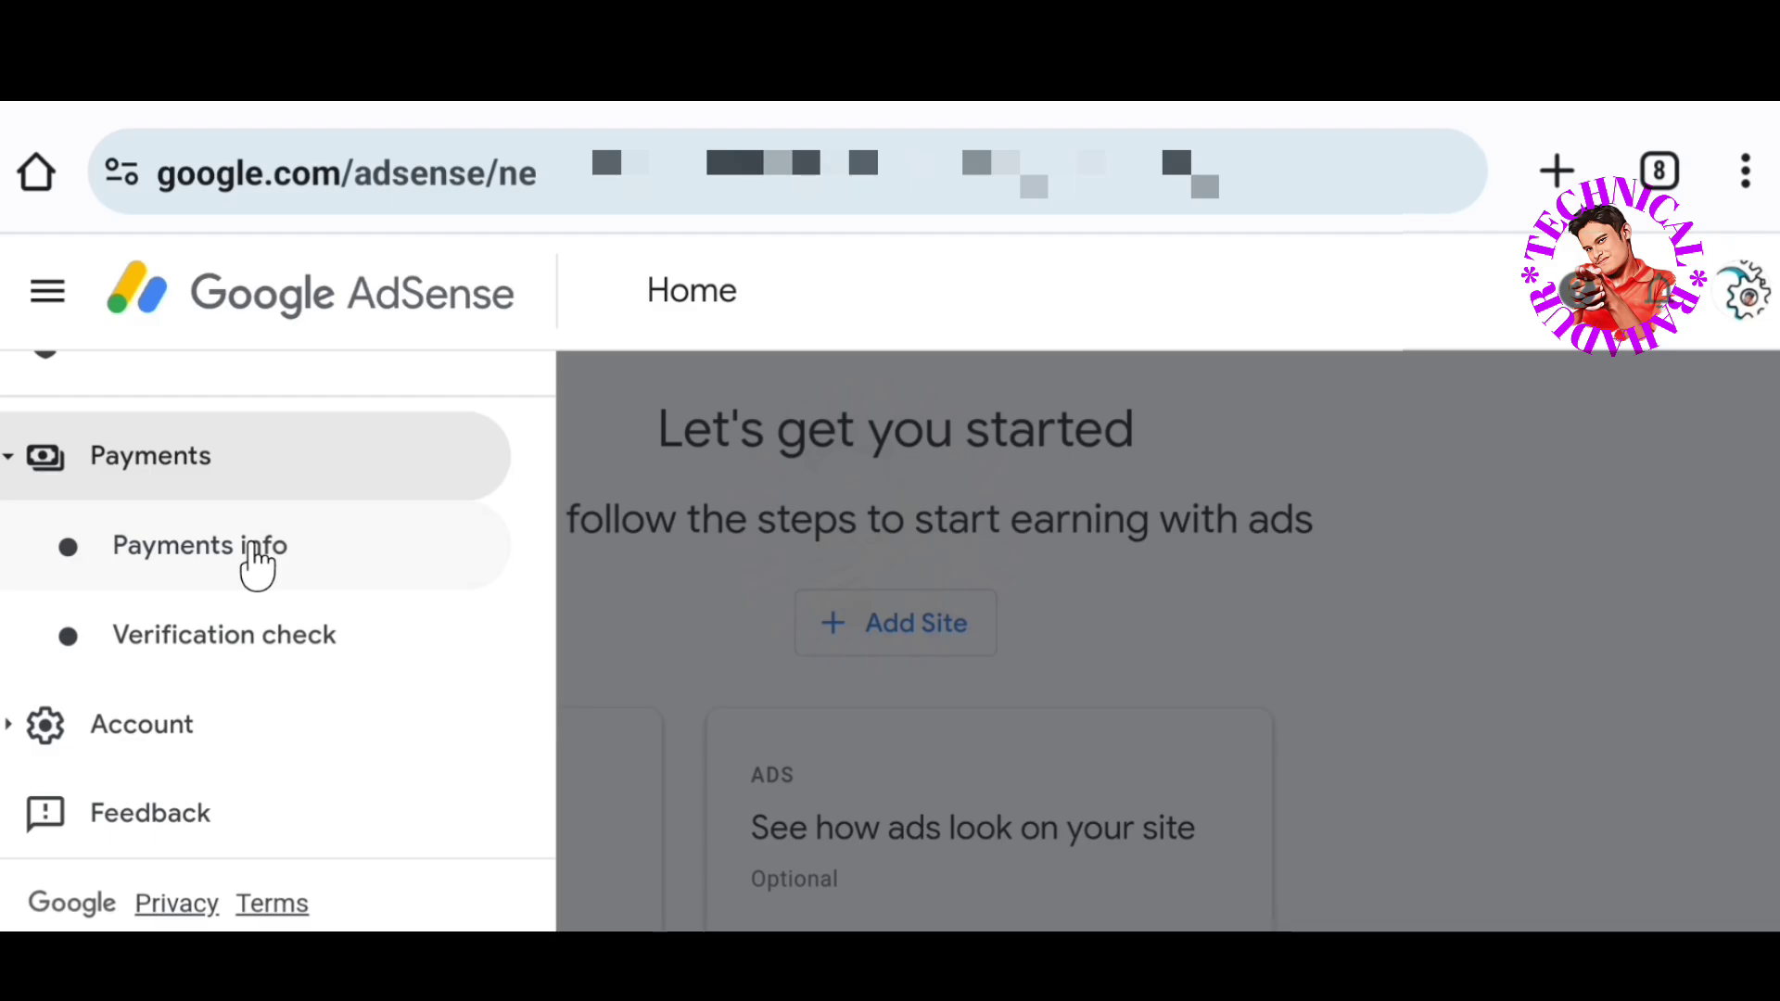
{"action": "left_click", "coordinate": [209, 554]}
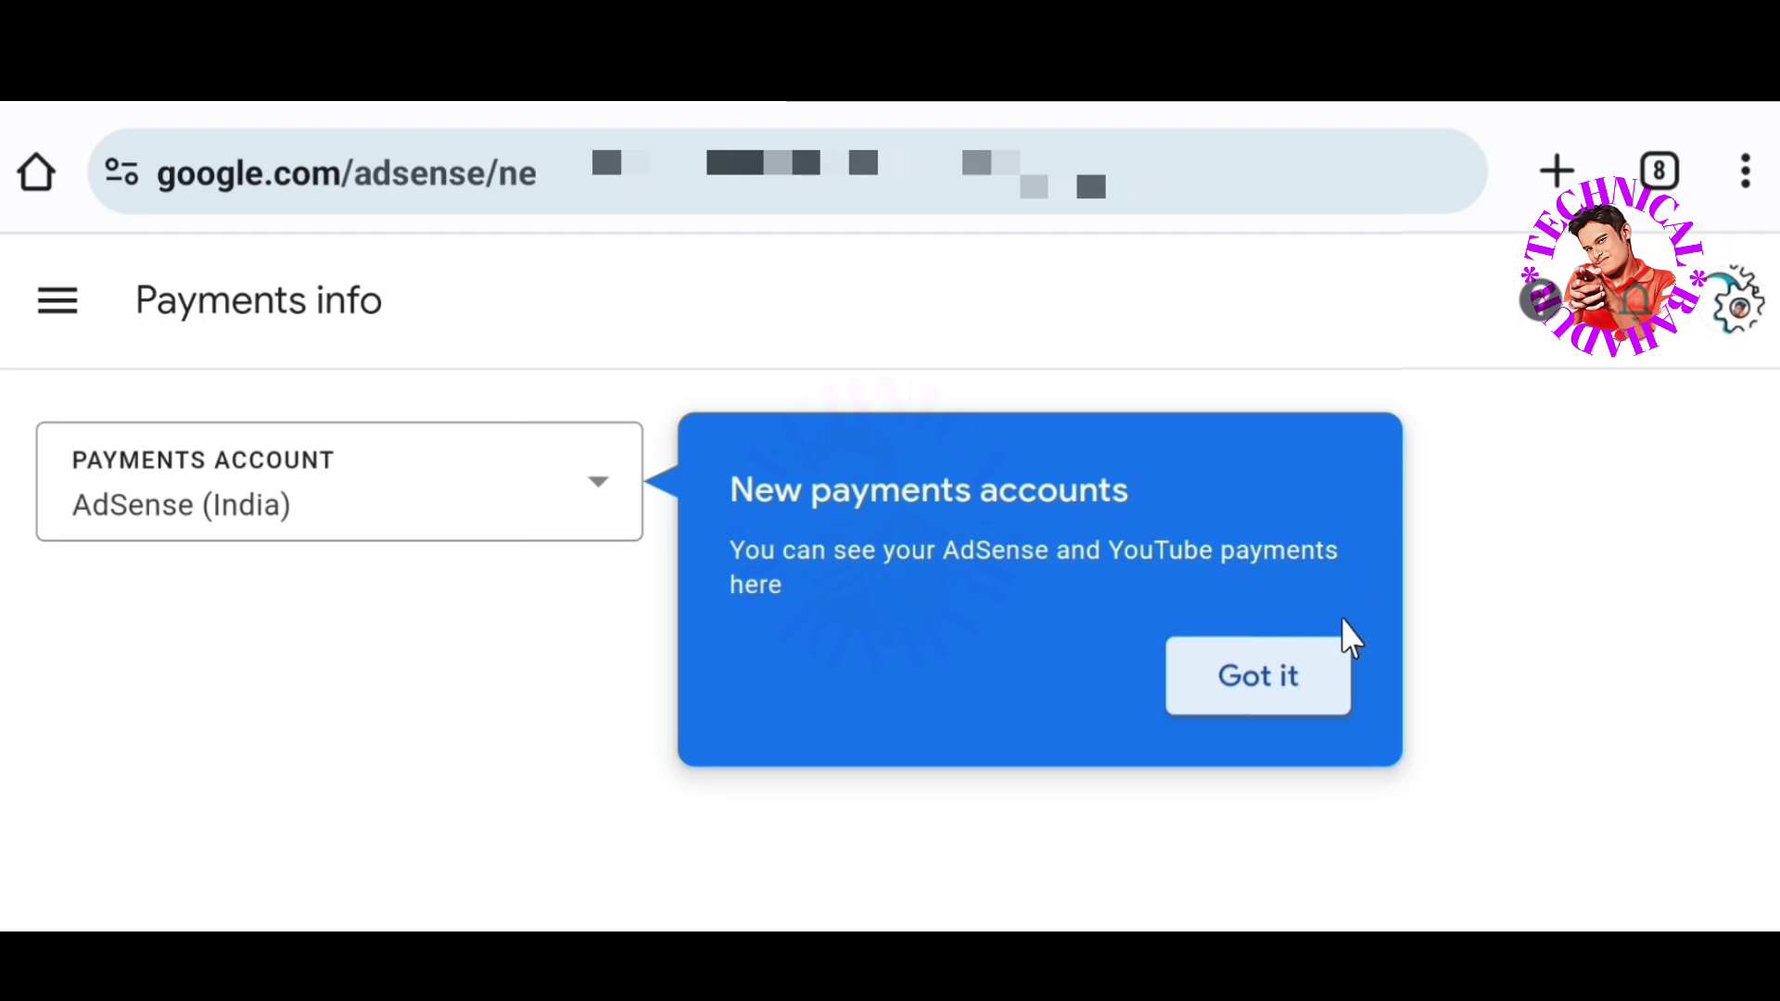
{"action": "left_click", "coordinate": [1296, 676]}
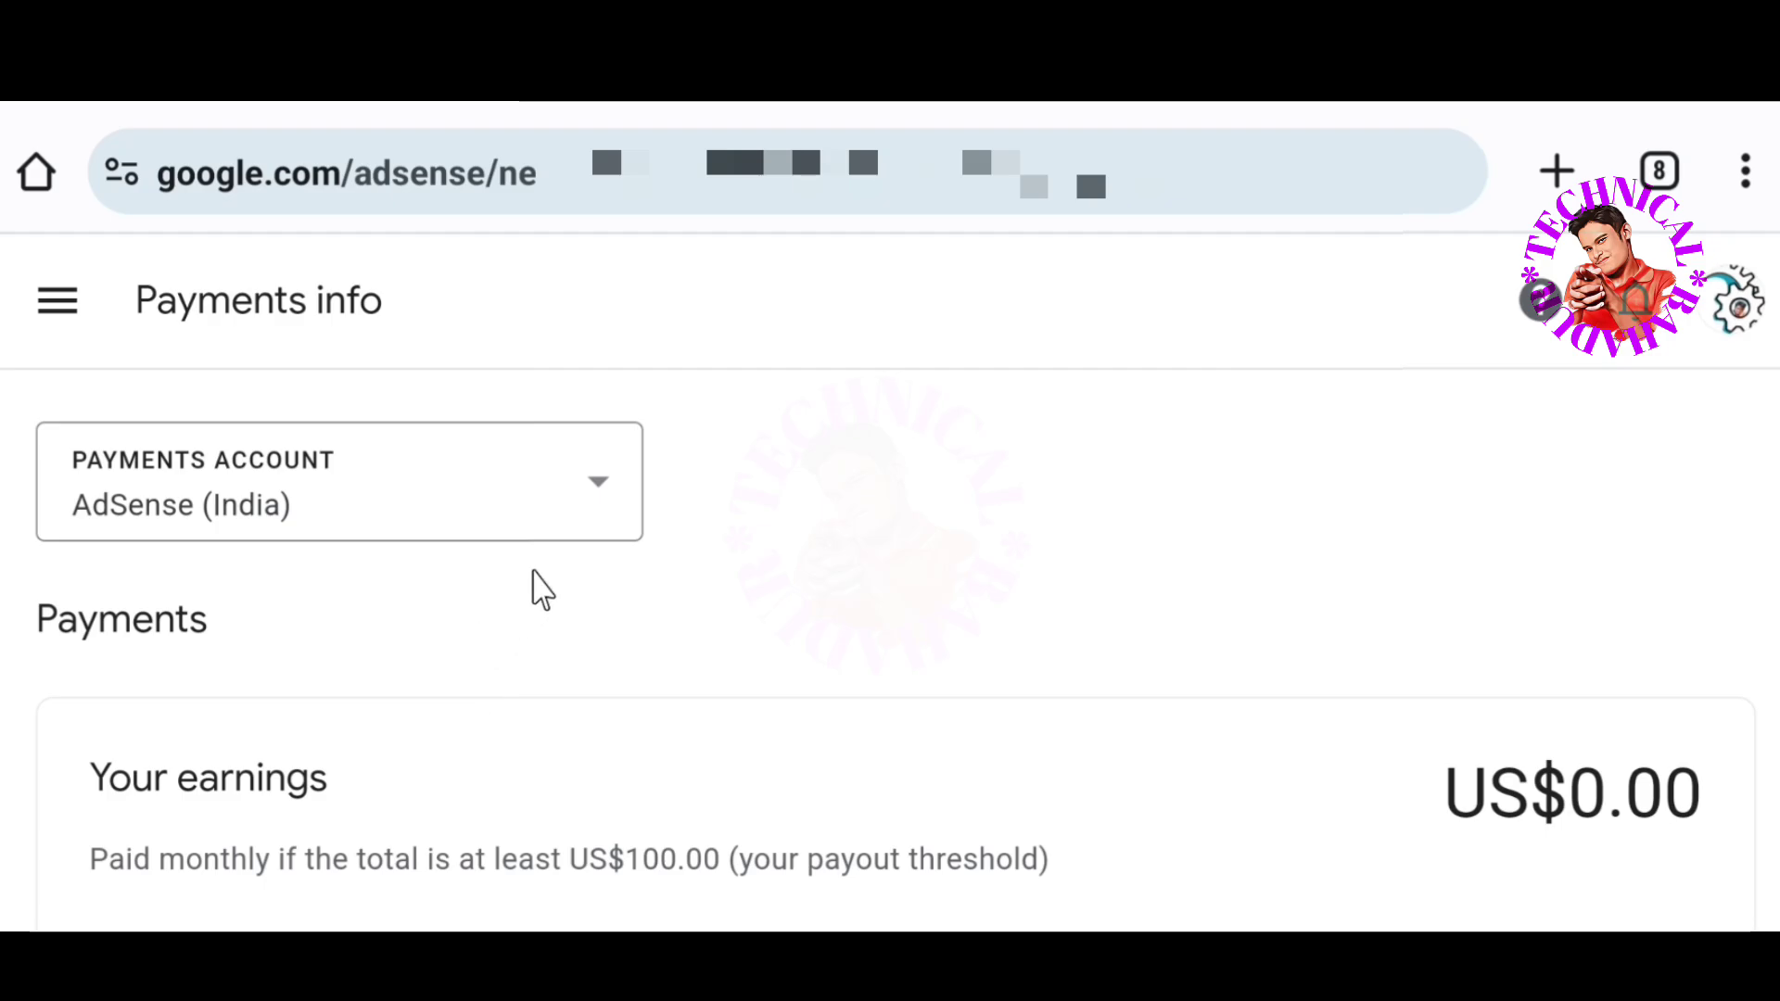
Open the settings management page for the AdSense (India) payments account
{"action": "scroll", "coordinate": [532, 587], "scroll_direction": "down", "scroll_amount": 5}
{"action": "scroll", "coordinate": [675, 676], "scroll_direction": "down", "scroll_amount": 3}
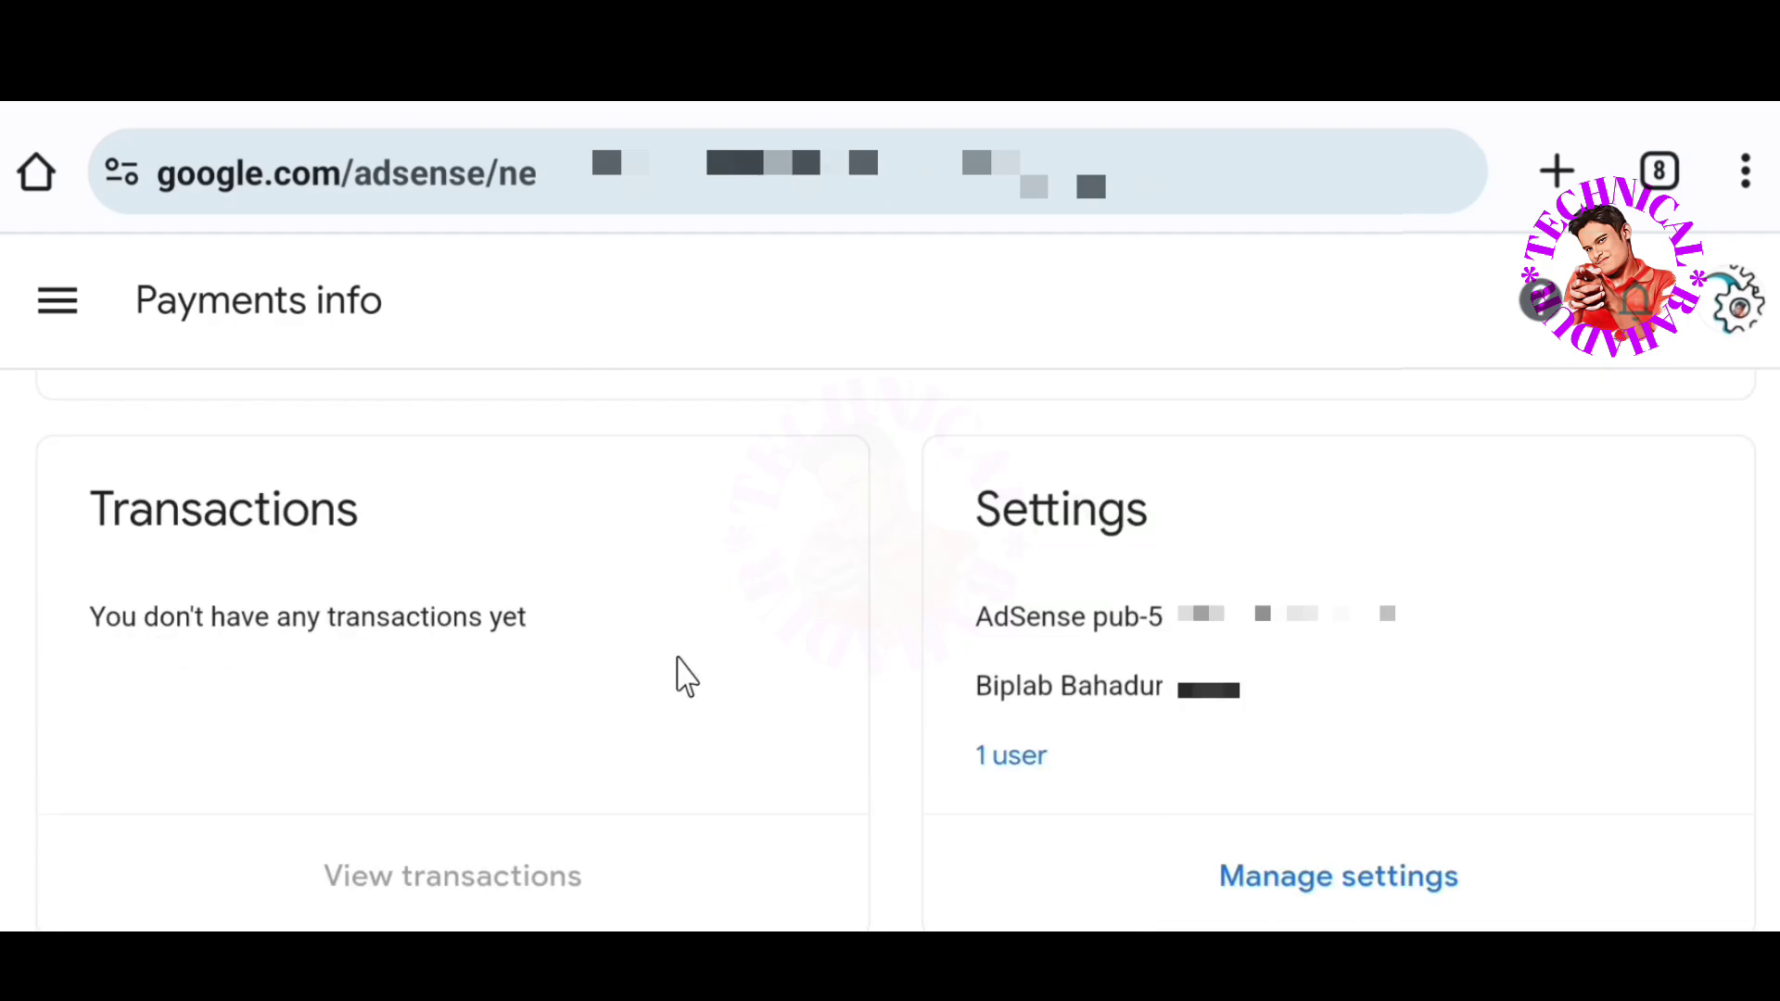
{"action": "scroll", "coordinate": [1043, 612], "scroll_direction": "down", "scroll_amount": 1}
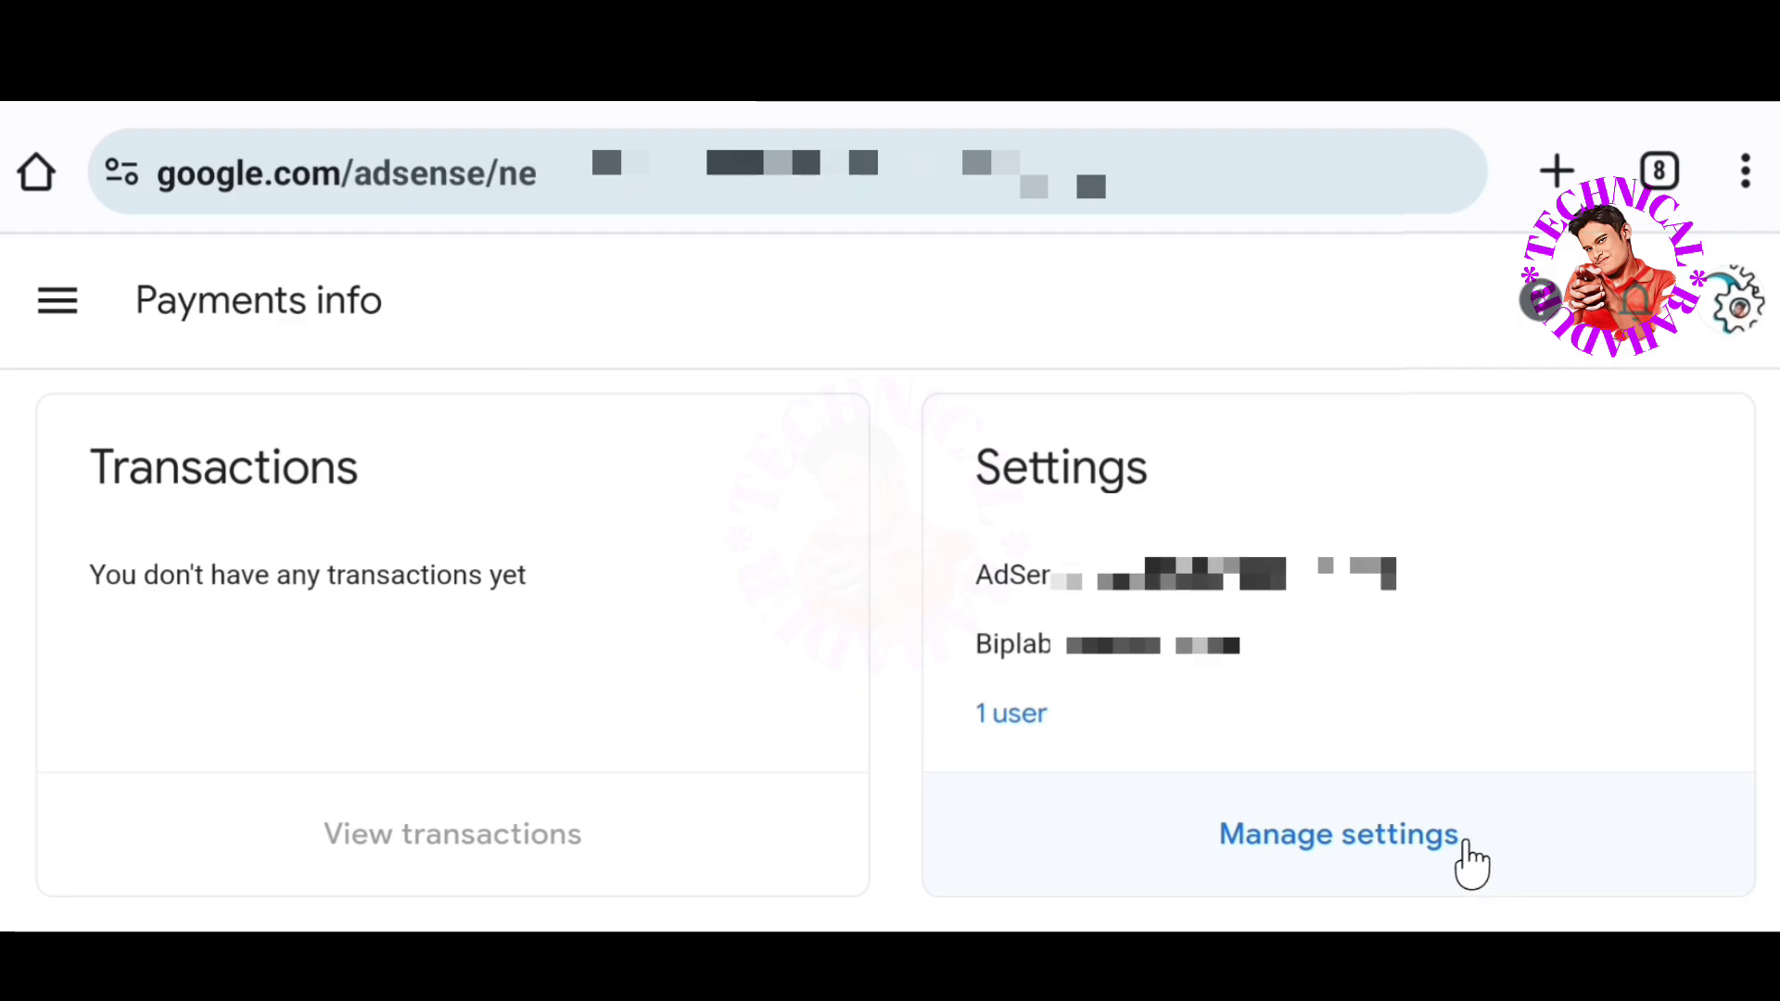
{"action": "scroll", "coordinate": [1381, 797], "scroll_direction": "down", "scroll_amount": 2}
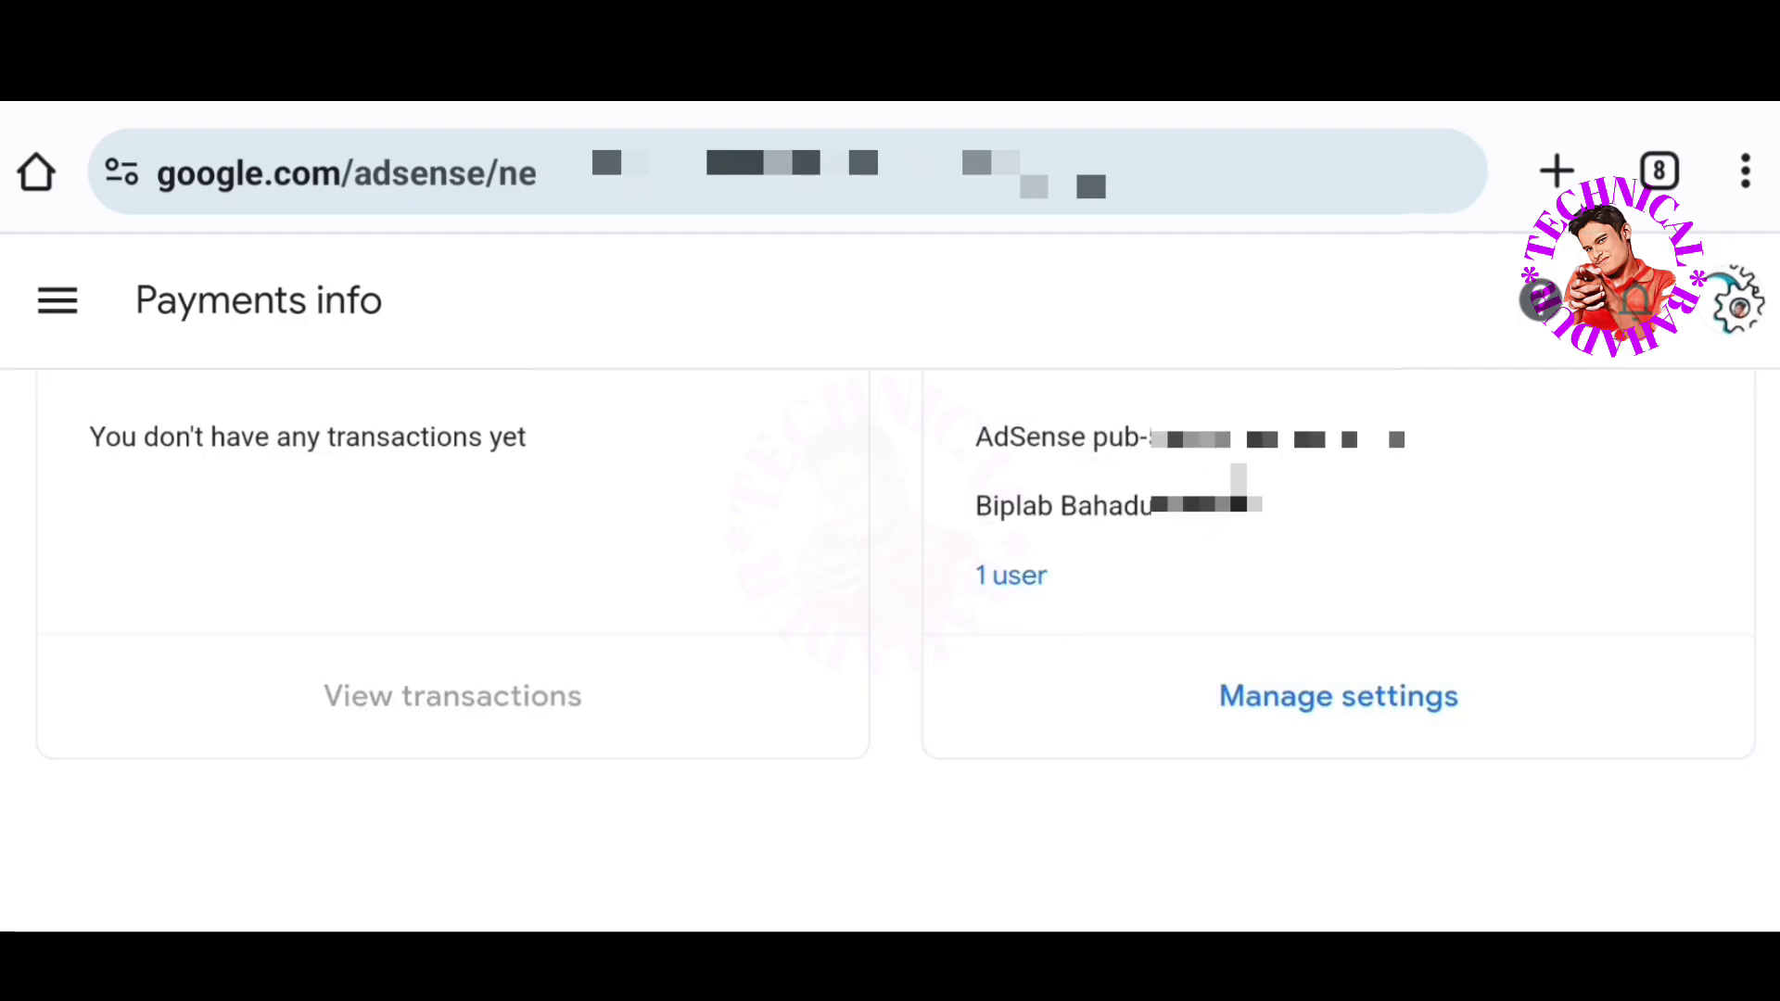
{"action": "left_click", "coordinate": [1394, 727]}
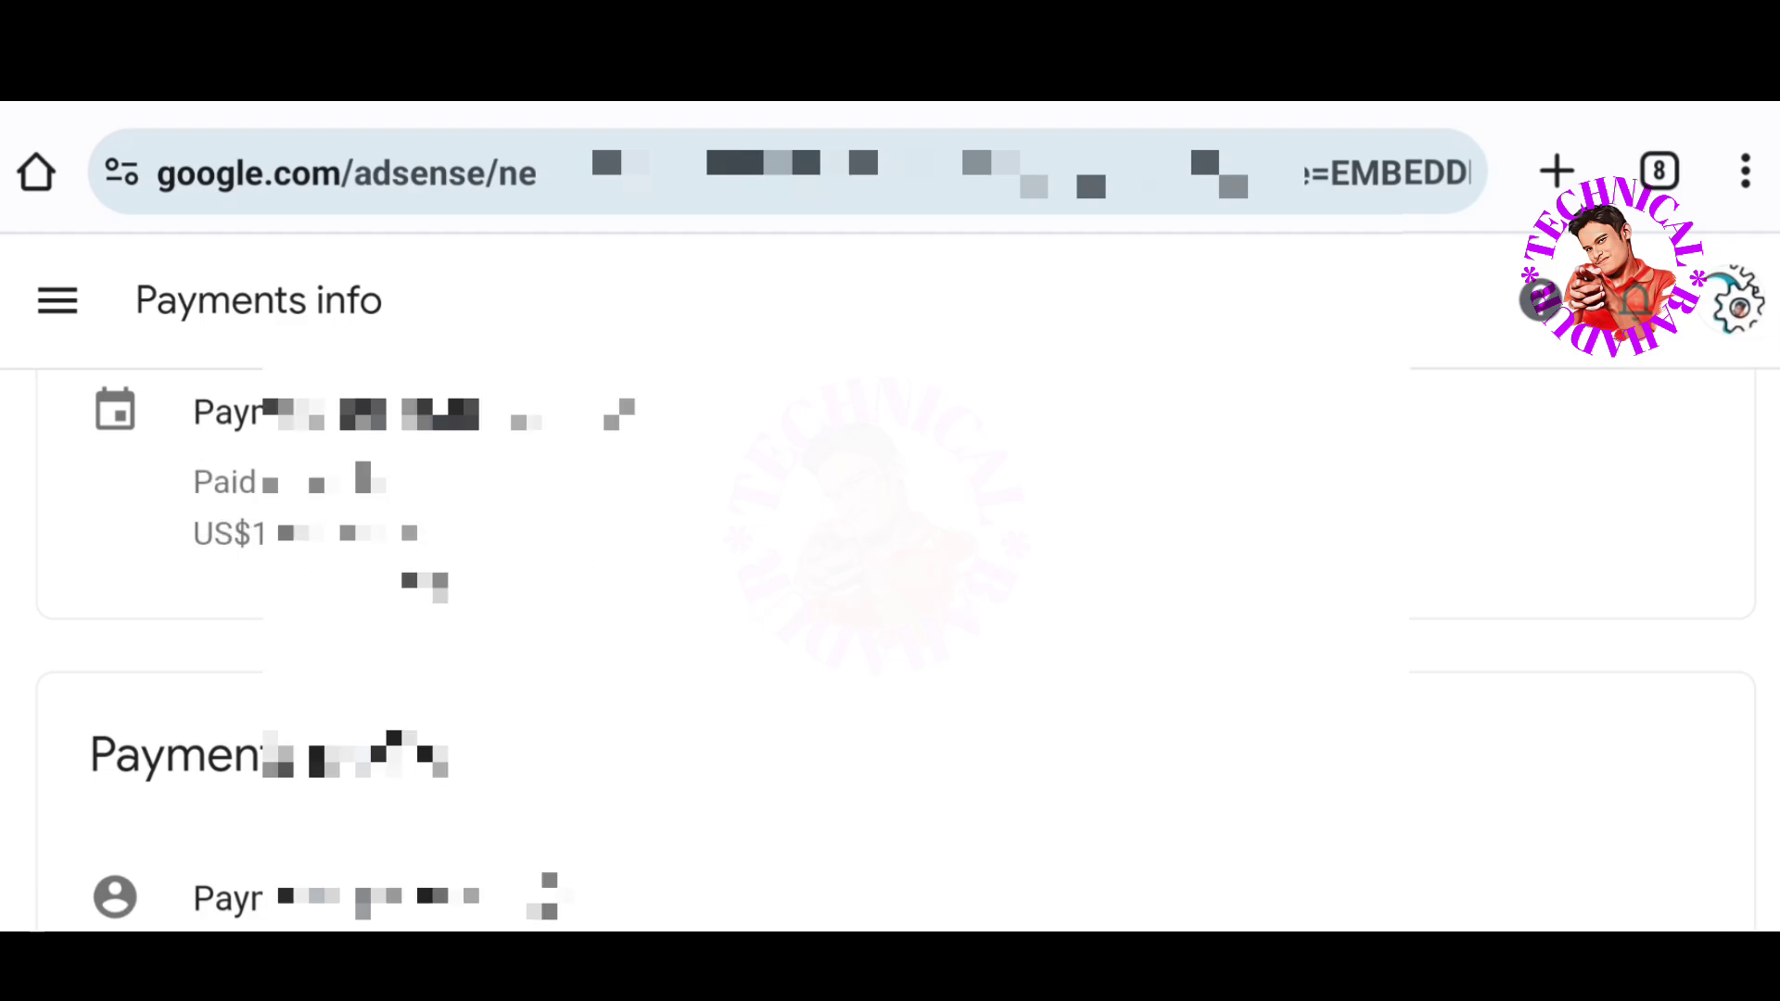
Edit the United States tax info in the payments profile and open its tax info management page
{"action": "scroll", "coordinate": [418, 576], "scroll_direction": "down", "scroll_amount": 3}
{"action": "scroll", "coordinate": [890, 649], "scroll_direction": "down", "scroll_amount": 6}
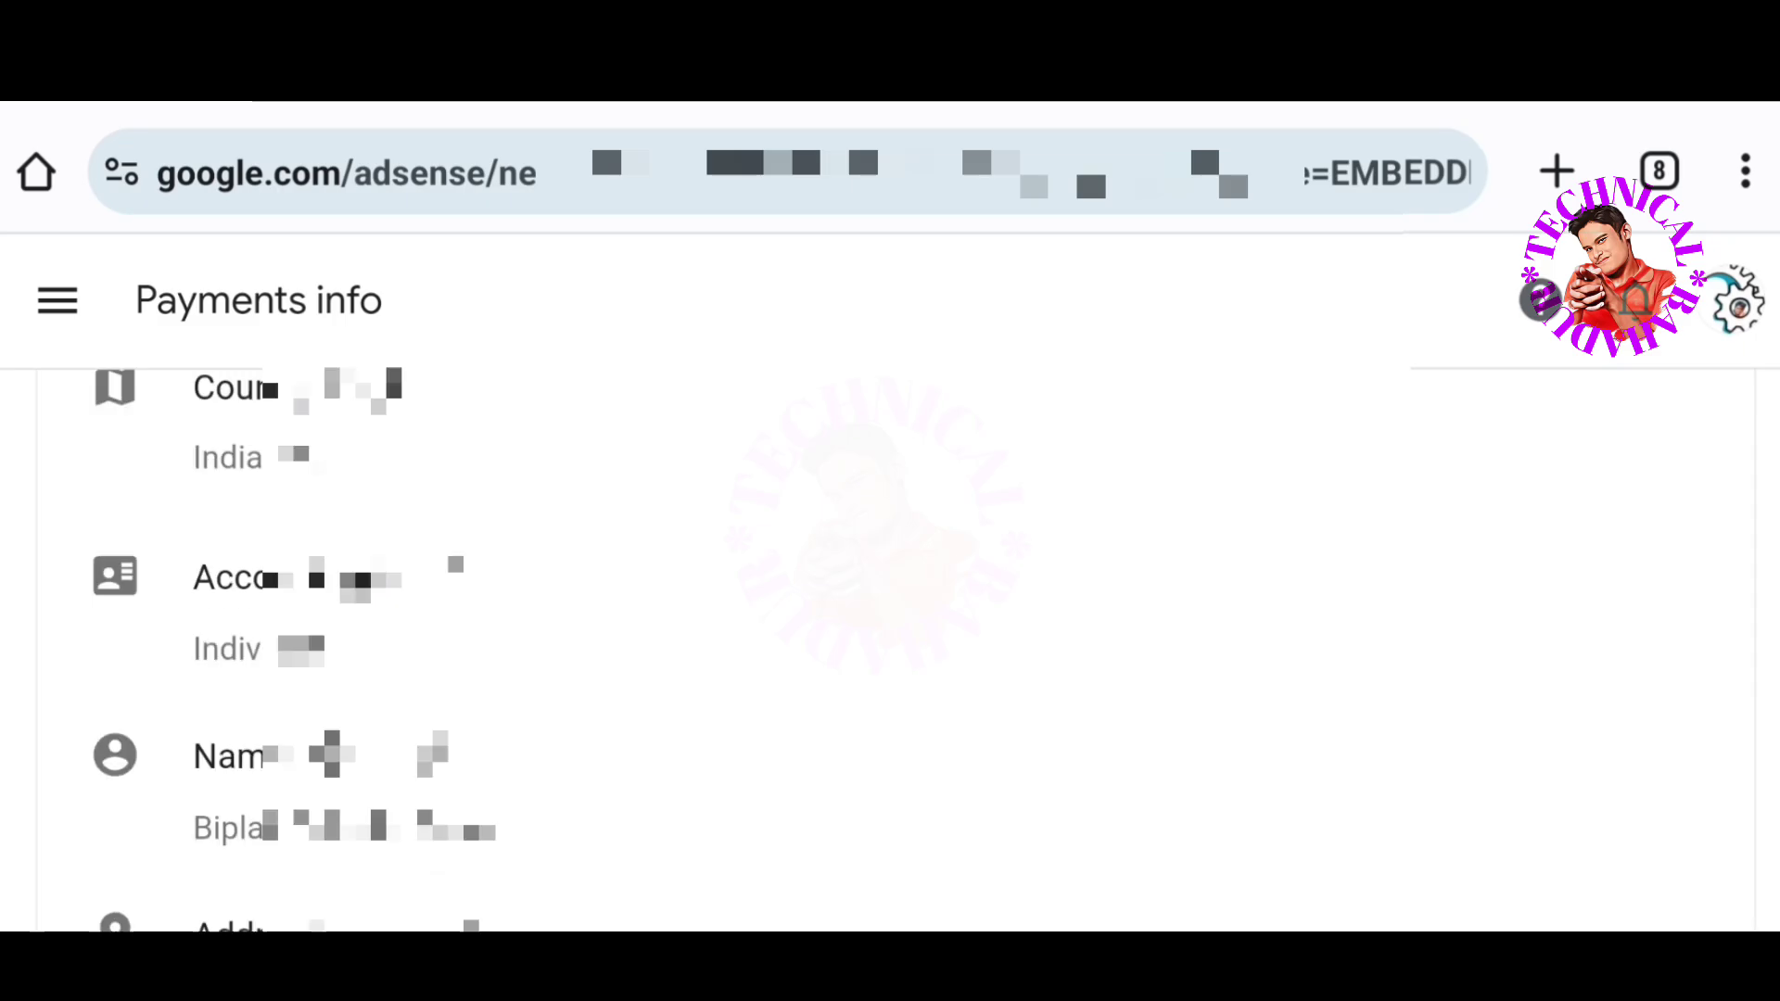
{"action": "scroll", "coordinate": [292, 660], "scroll_direction": "down", "scroll_amount": 8}
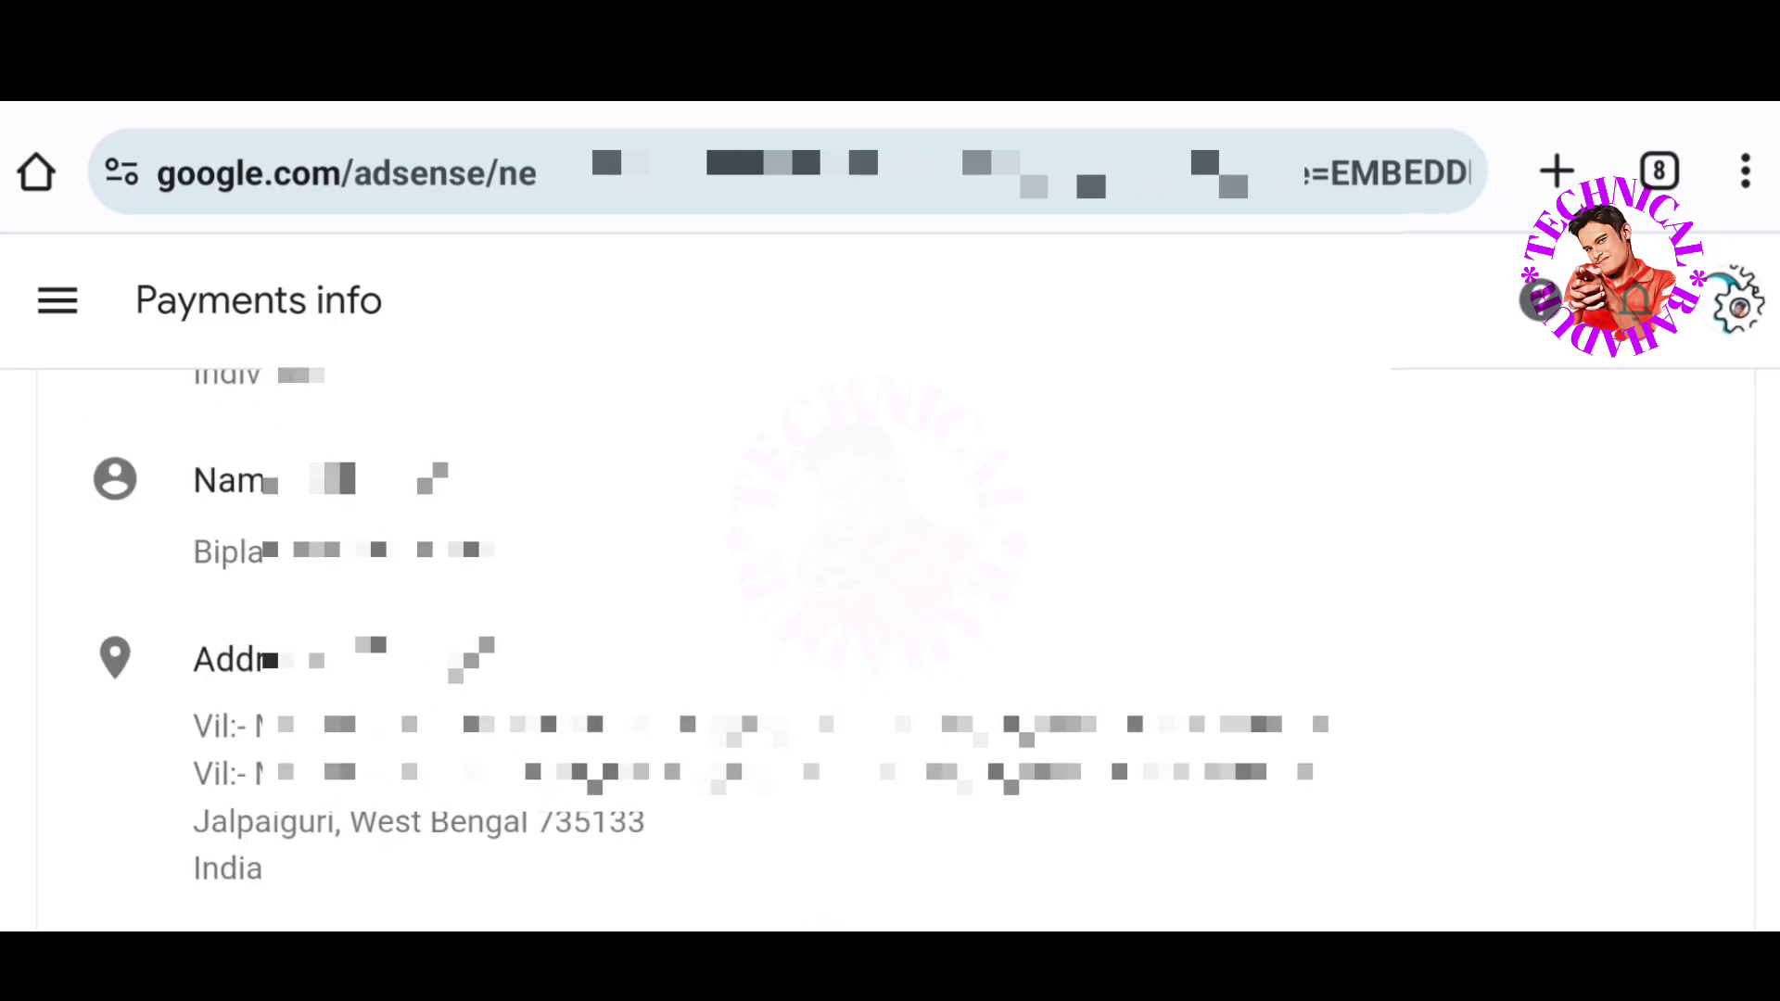
{"action": "scroll", "coordinate": [337, 636], "scroll_direction": "down", "scroll_amount": 3}
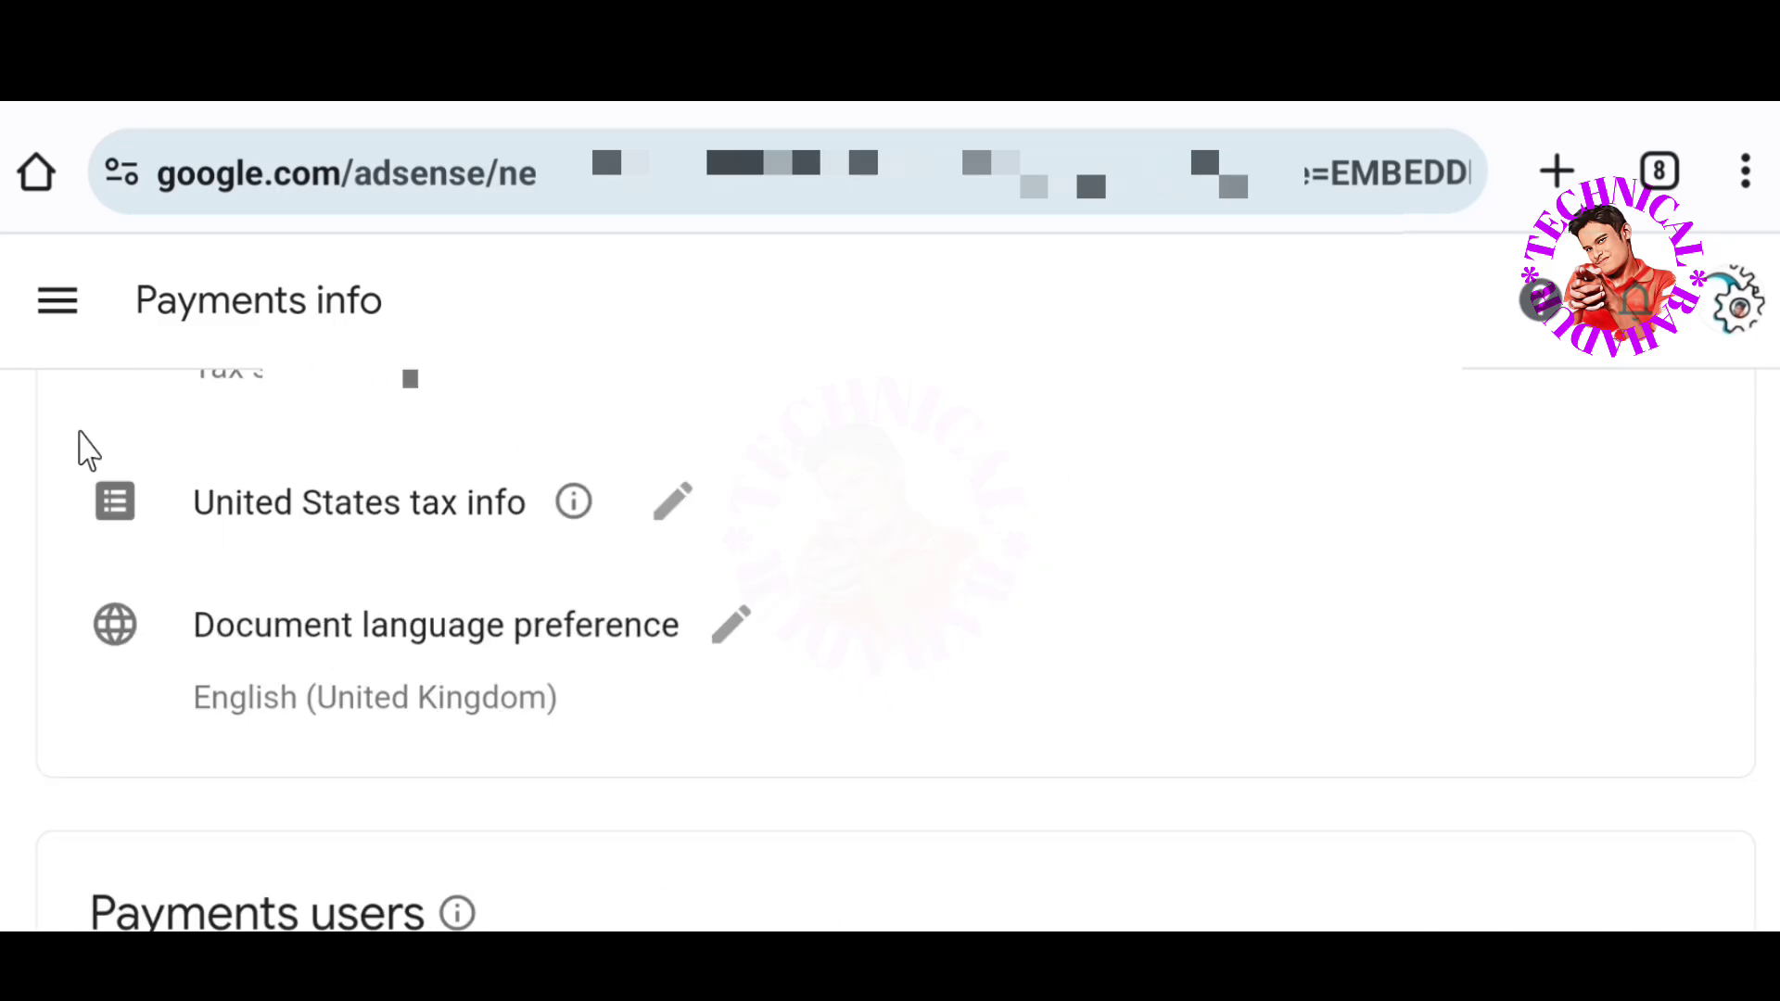
{"action": "left_click", "coordinate": [687, 514]}
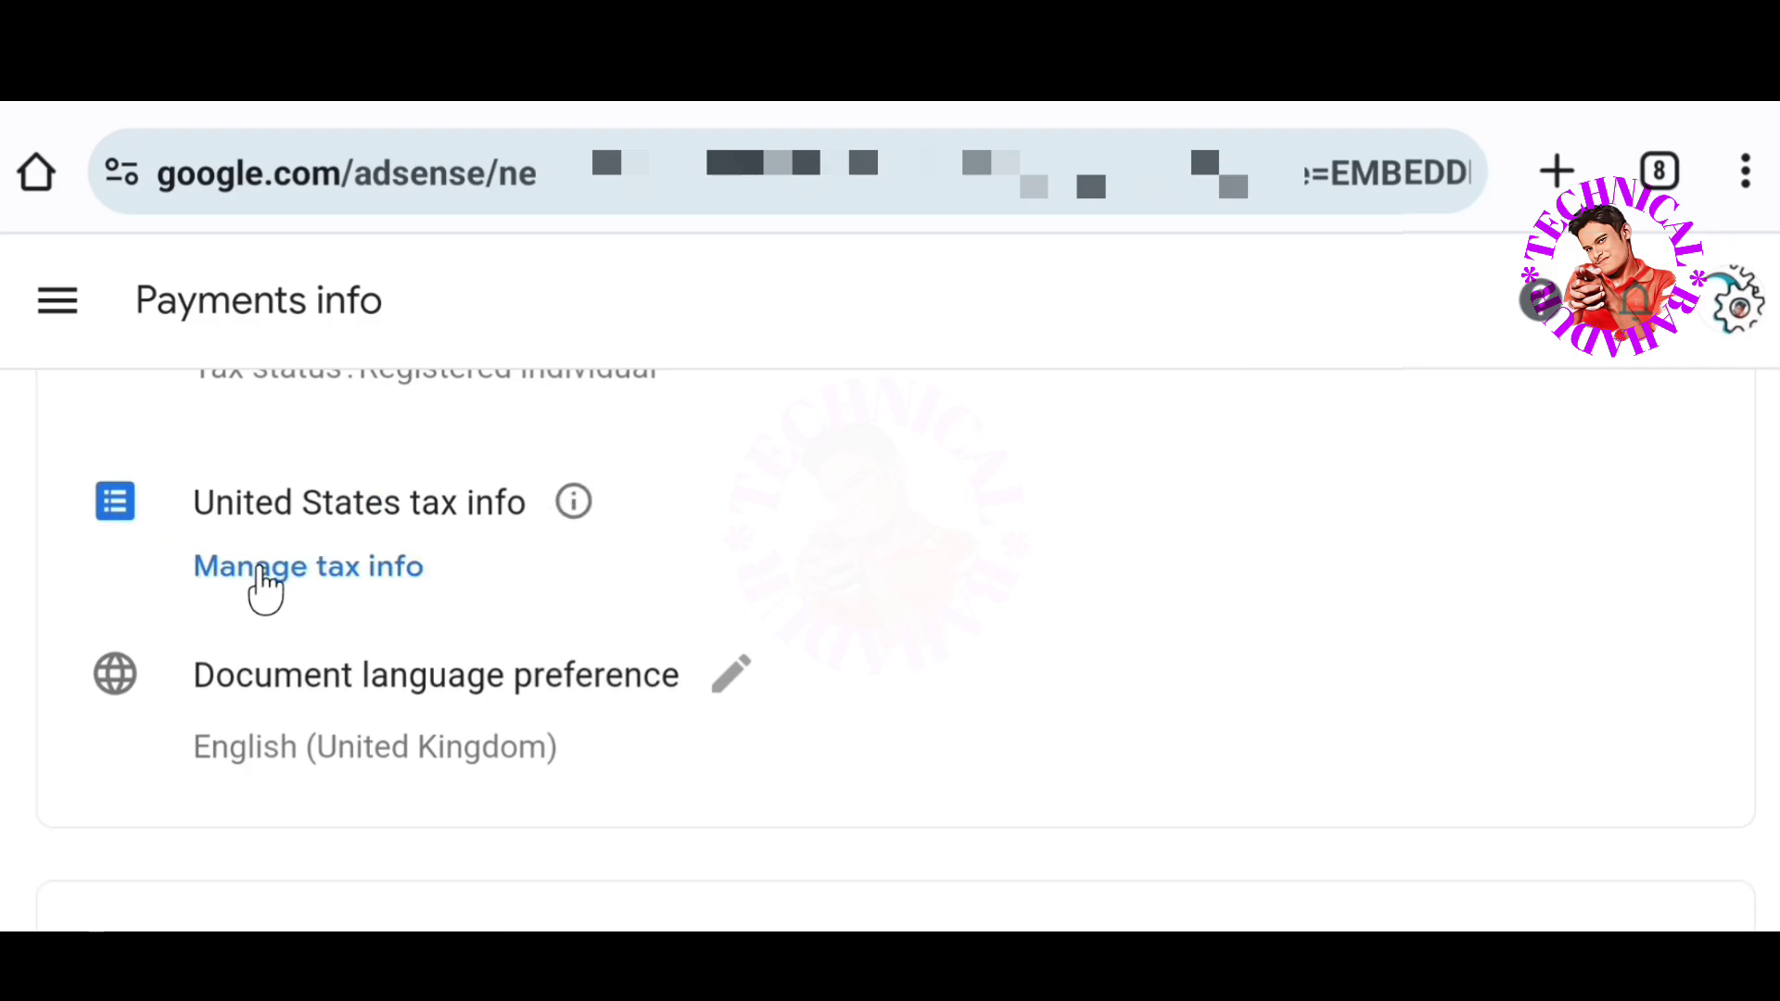
{"action": "left_click", "coordinate": [309, 573]}
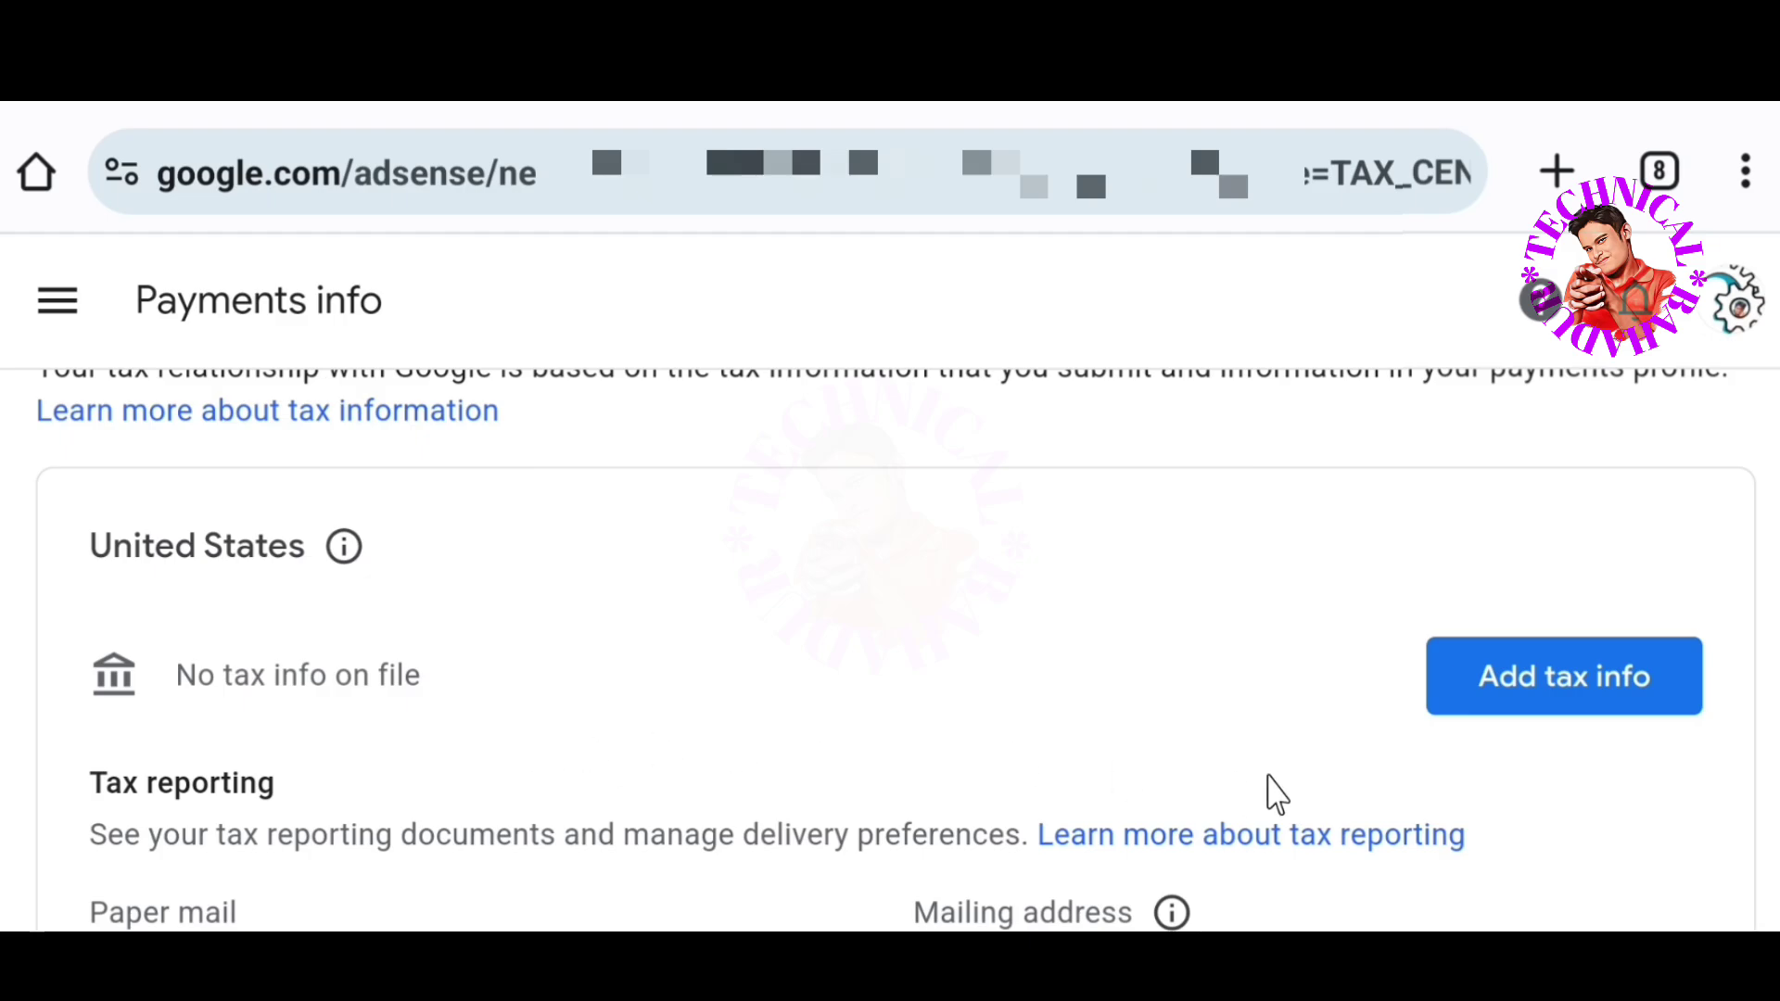
Add tax info for the United States, review the introductory notes and start the tax form
{"action": "left_click", "coordinate": [1579, 706]}
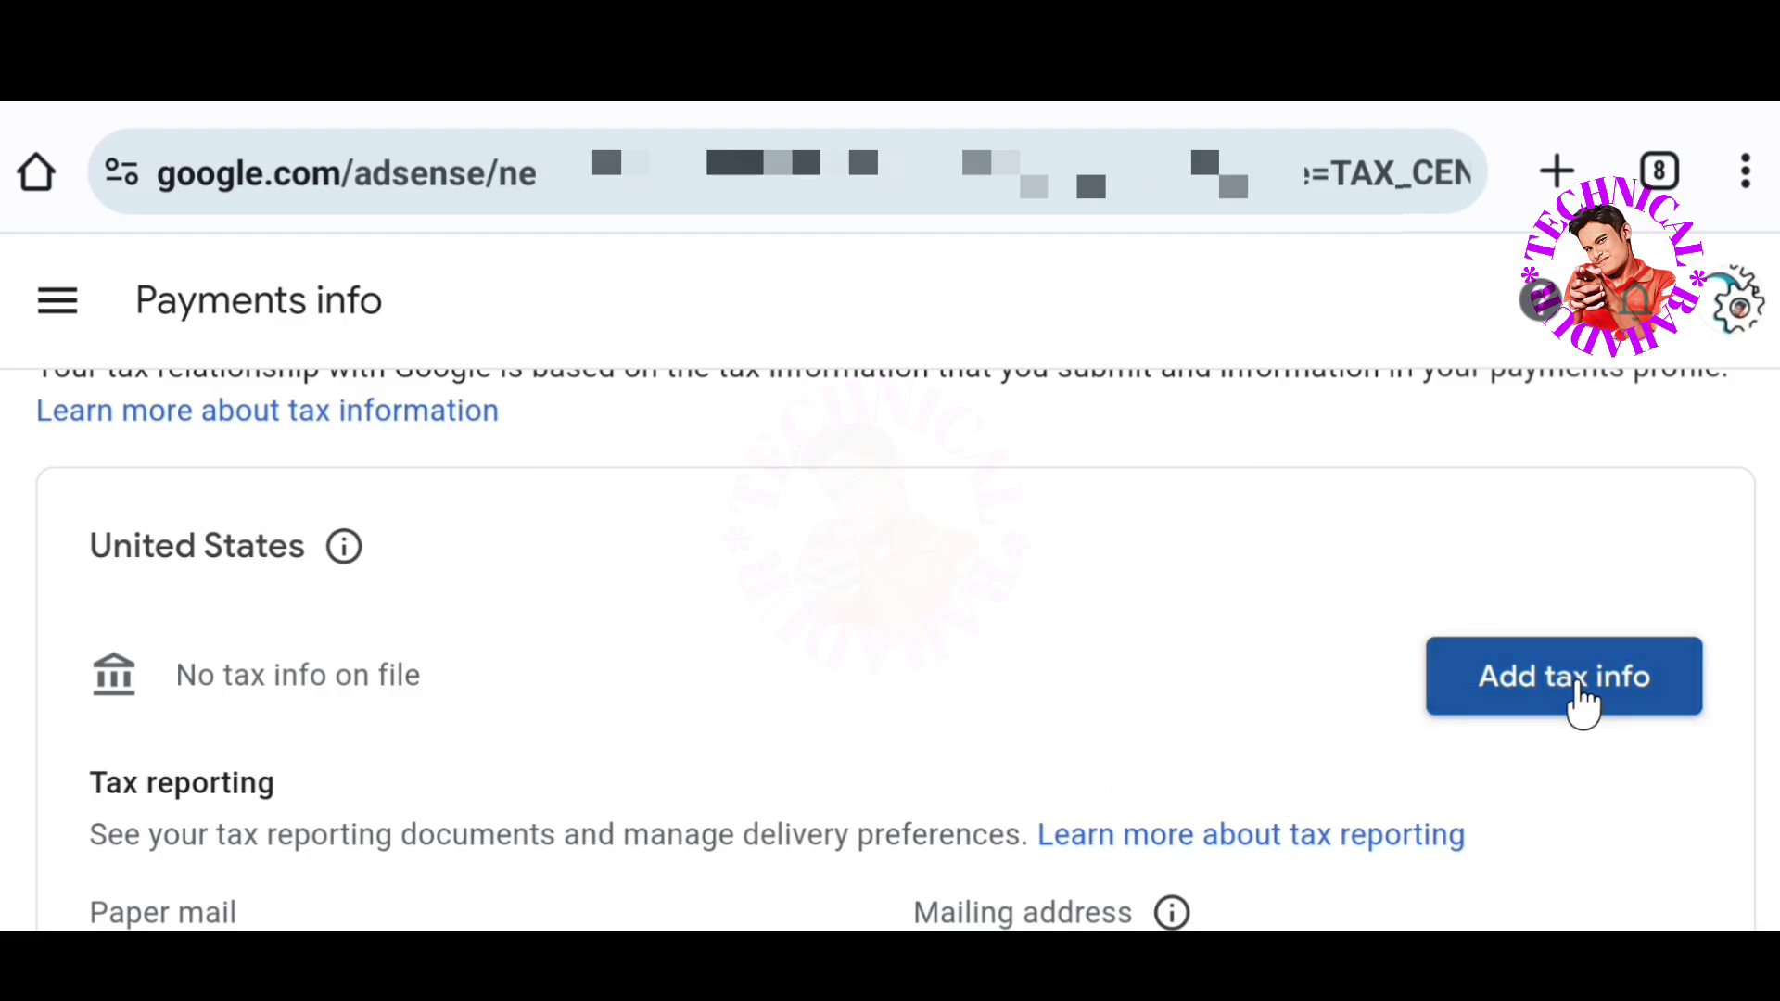
{"action": "scroll", "coordinate": [1312, 762], "scroll_direction": "down", "scroll_amount": 5}
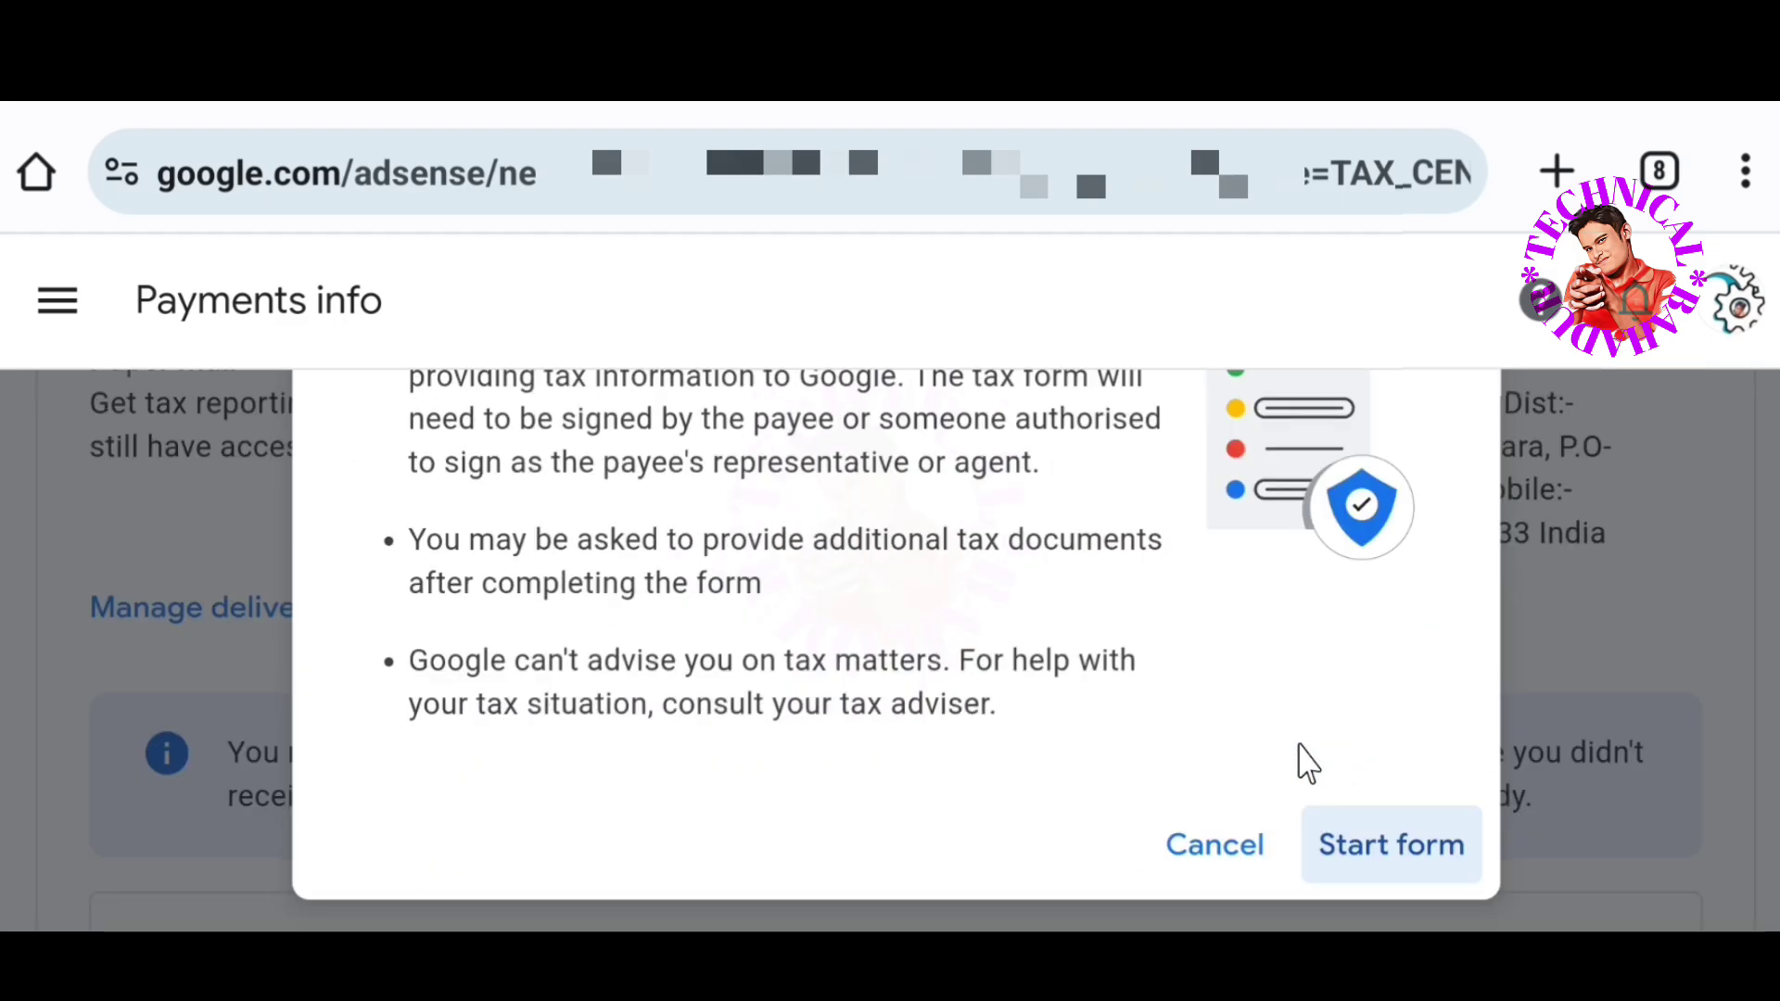
{"action": "scroll", "coordinate": [1128, 793], "scroll_direction": "up", "scroll_amount": 5}
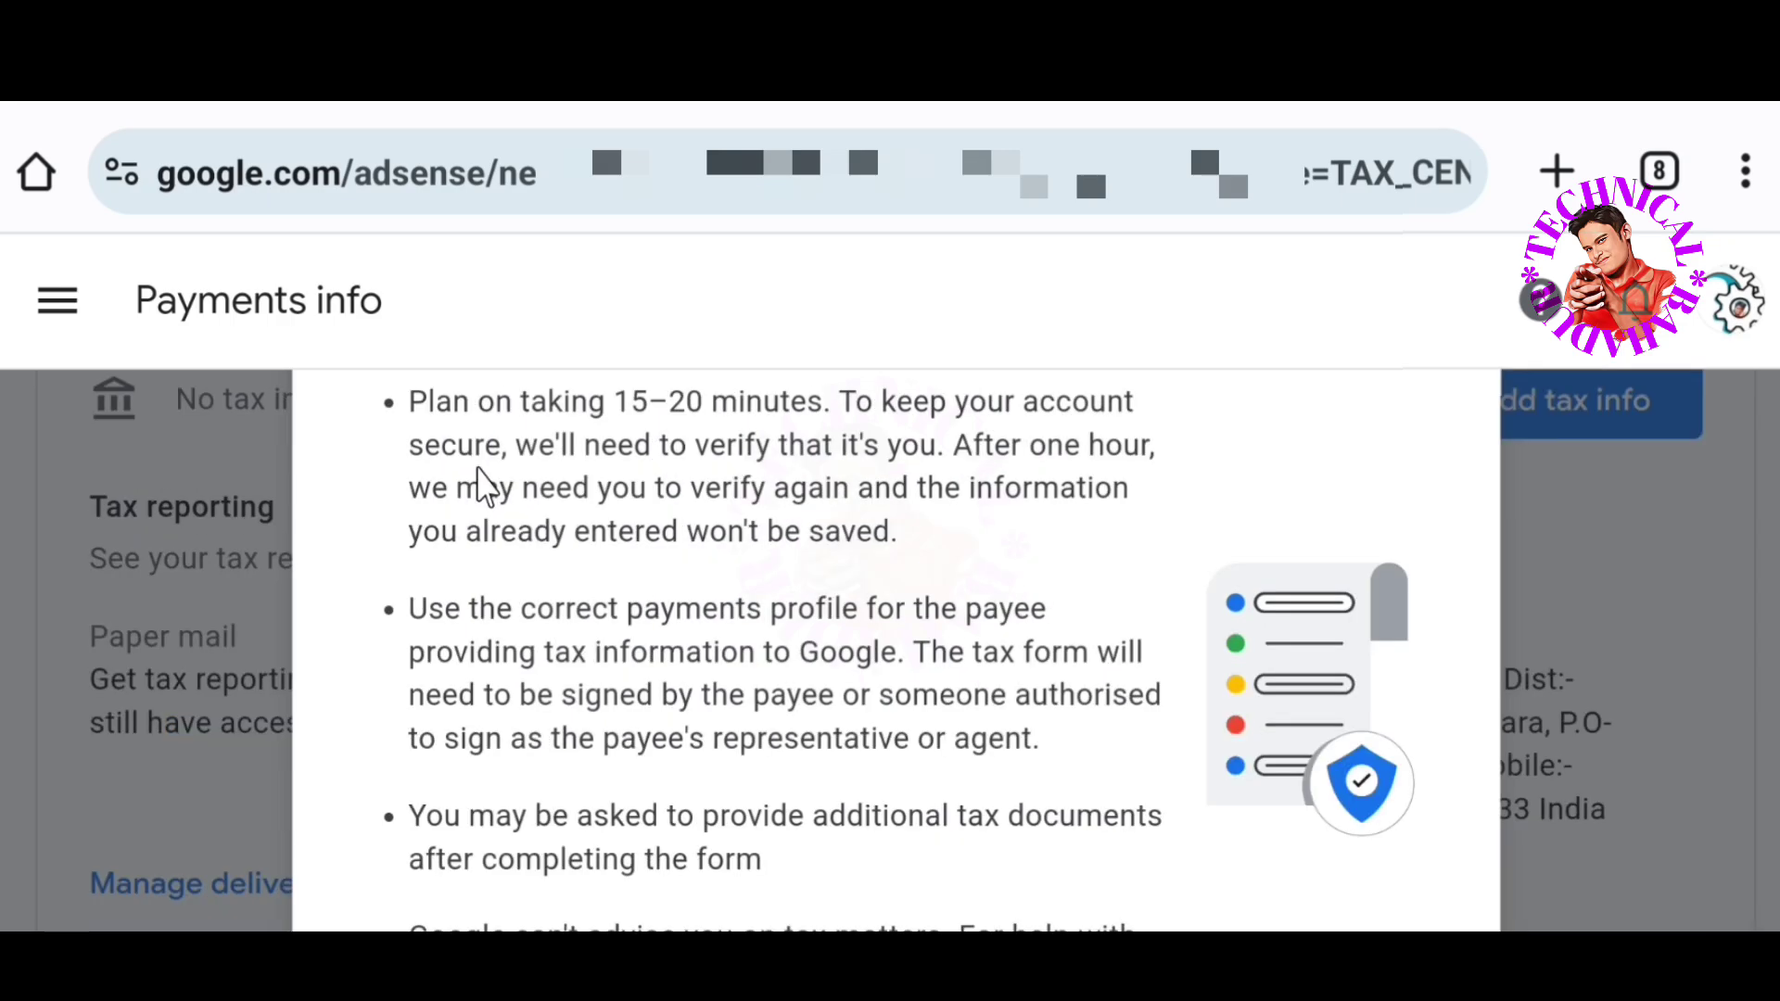
{"action": "scroll", "coordinate": [1212, 655], "scroll_direction": "down", "scroll_amount": 5}
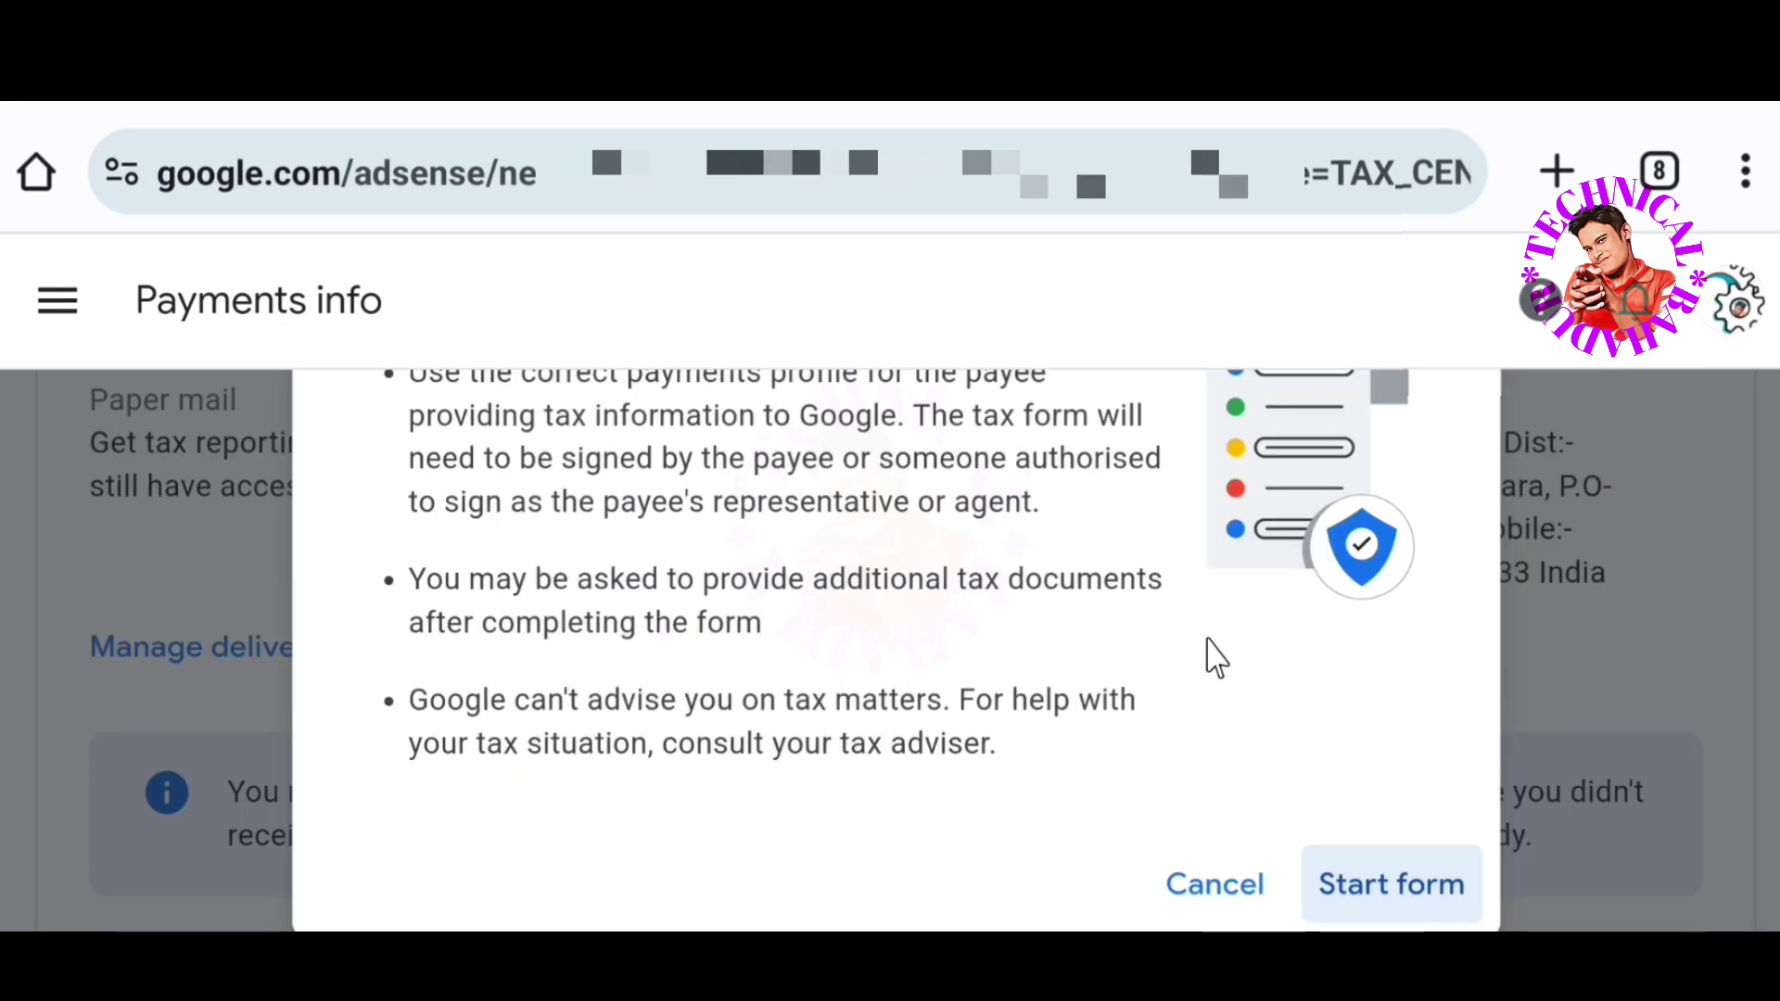
{"action": "left_click", "coordinate": [1398, 888]}
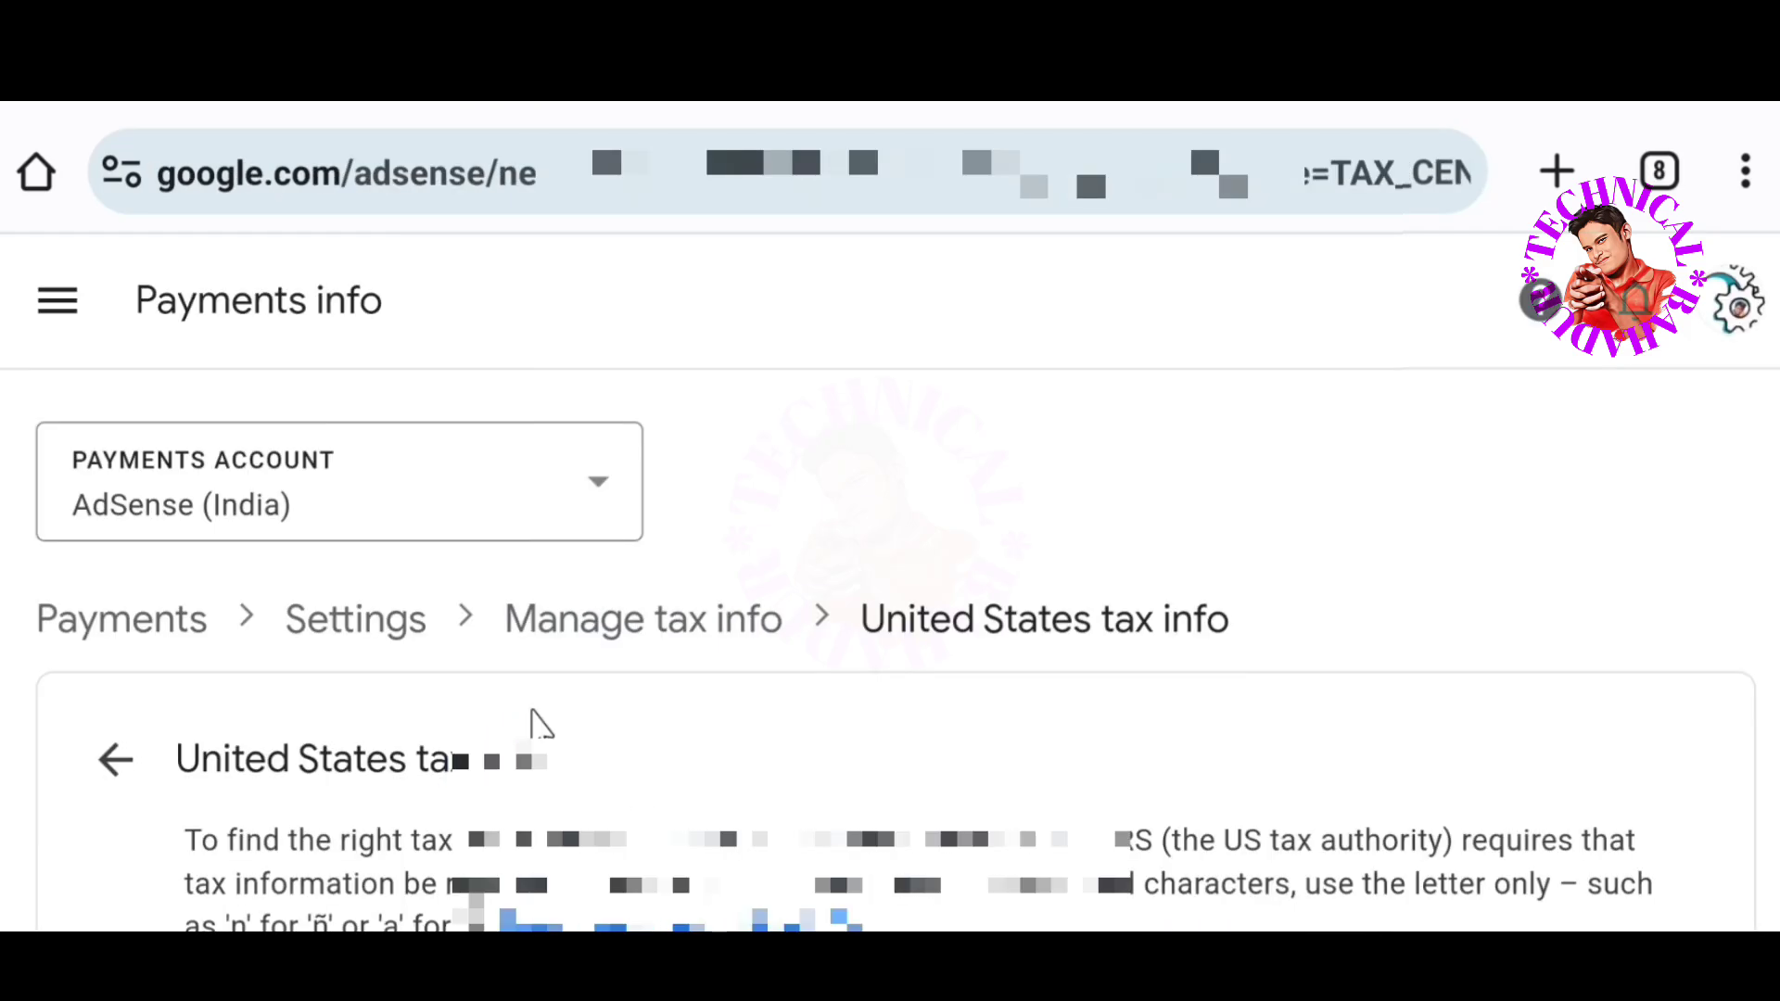
Declare the account type as Individual and answer No to being a citizen or resident of the United States
{"action": "scroll", "coordinate": [540, 719], "scroll_direction": "down", "scroll_amount": 5}
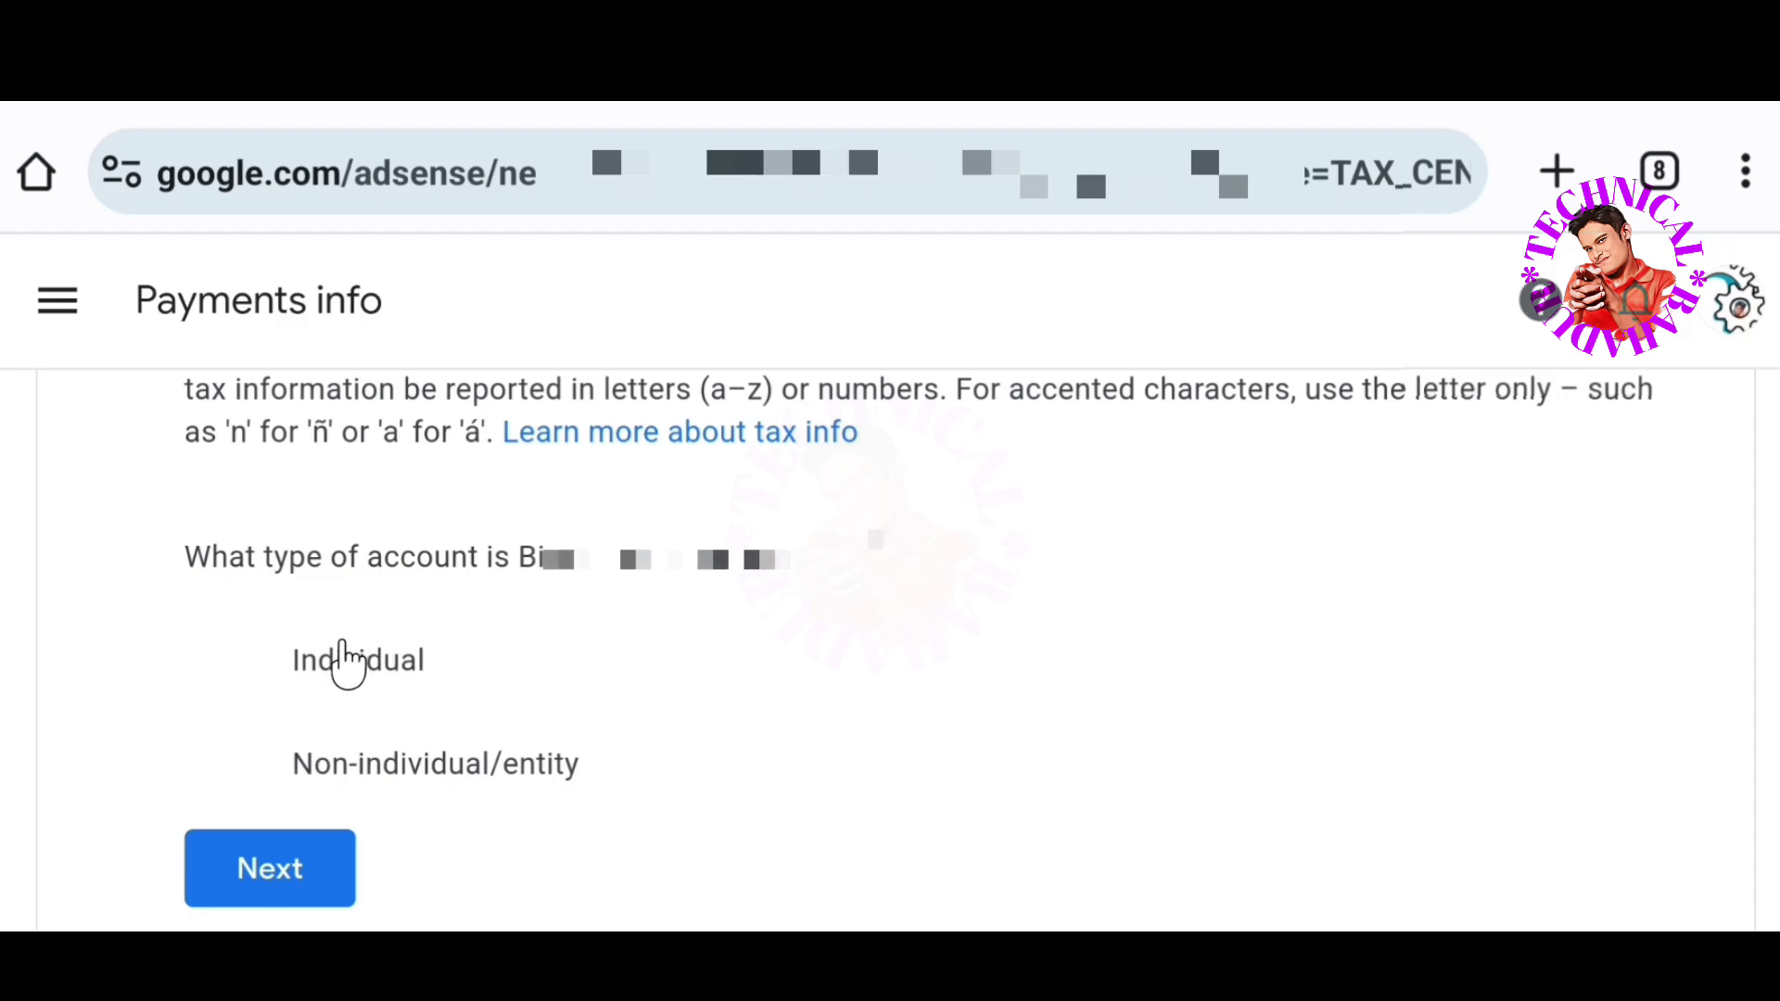
{"action": "left_click", "coordinate": [408, 667]}
{"action": "left_click", "coordinate": [270, 898]}
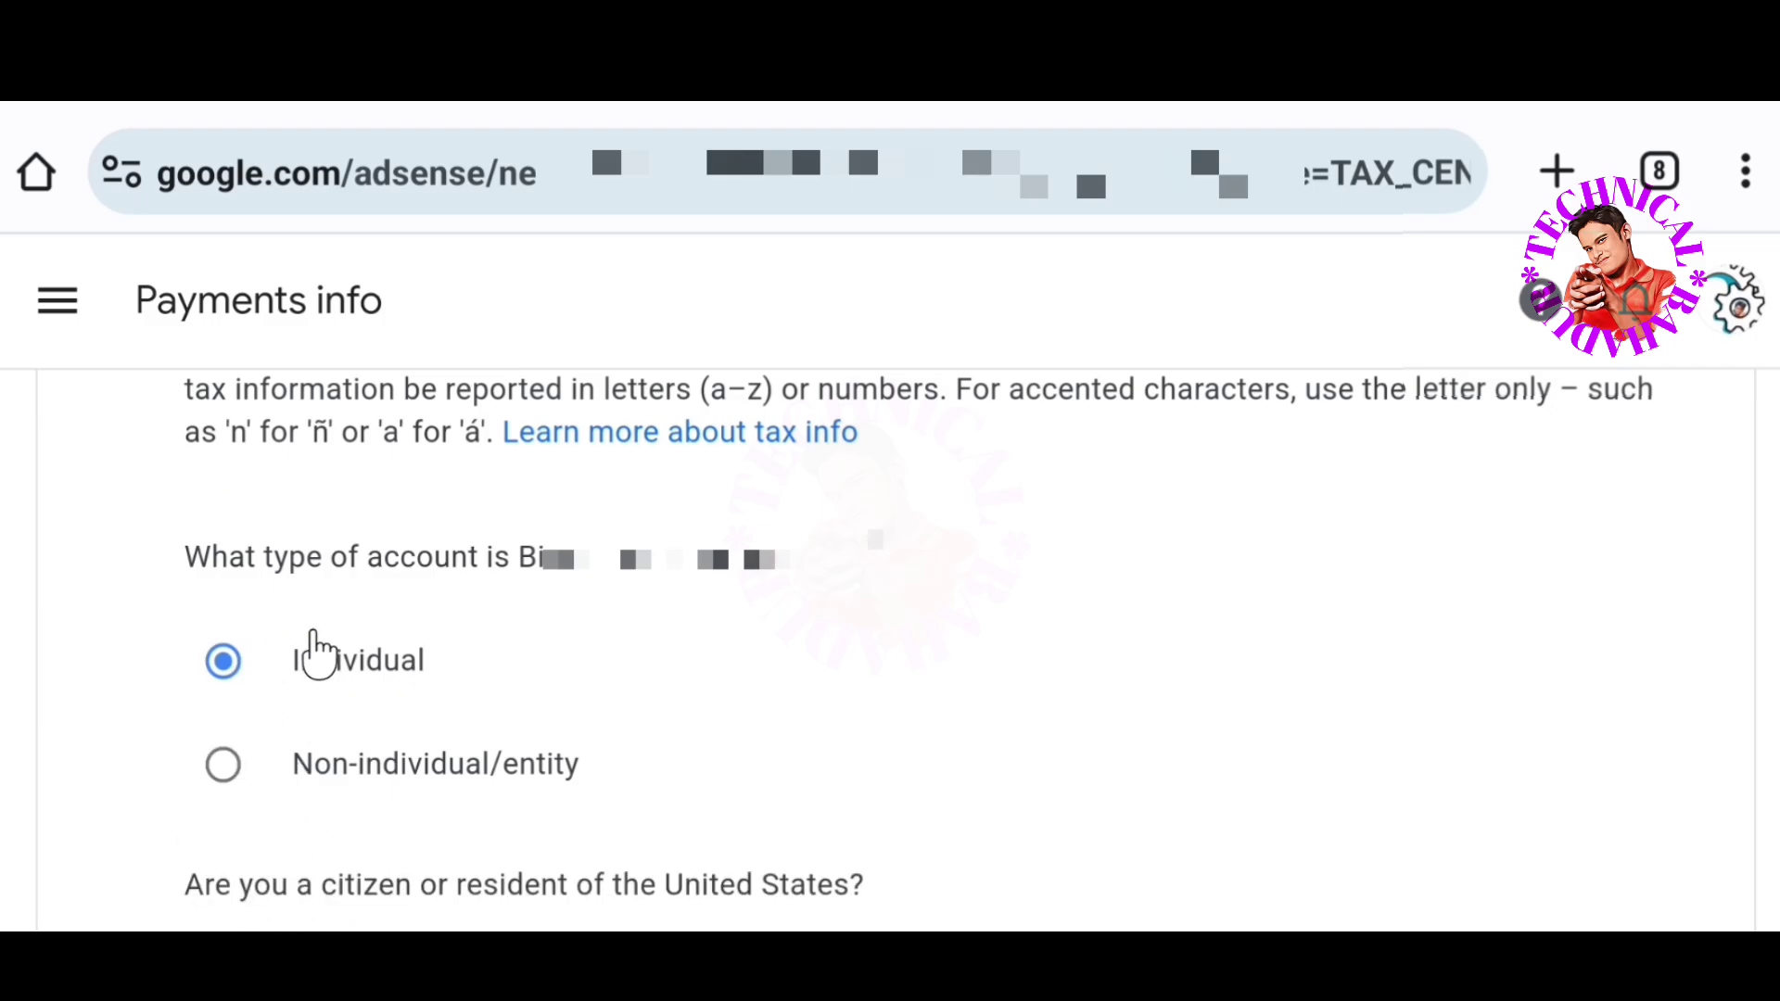
{"action": "scroll", "coordinate": [278, 668], "scroll_direction": "down", "scroll_amount": 3}
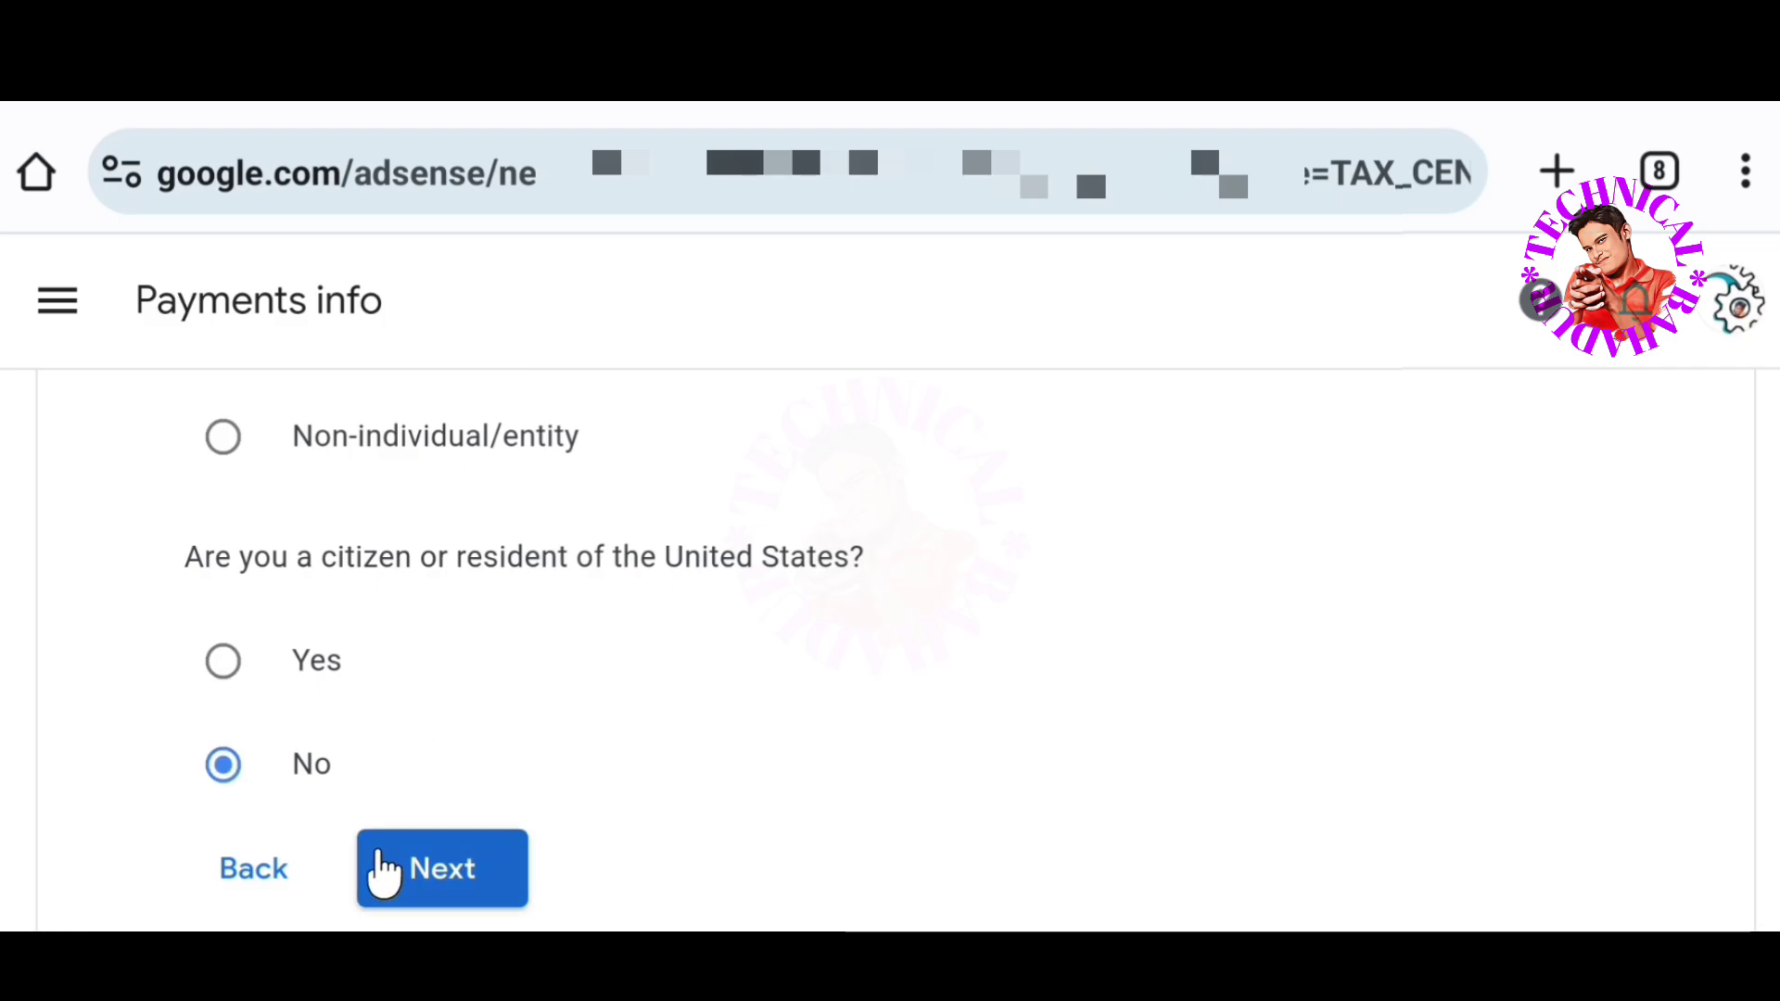
{"action": "left_click", "coordinate": [469, 876]}
Choose W-8BEN as the W-8 tax form type and start the form
{"action": "scroll", "coordinate": [450, 810], "scroll_direction": "down", "scroll_amount": 4}
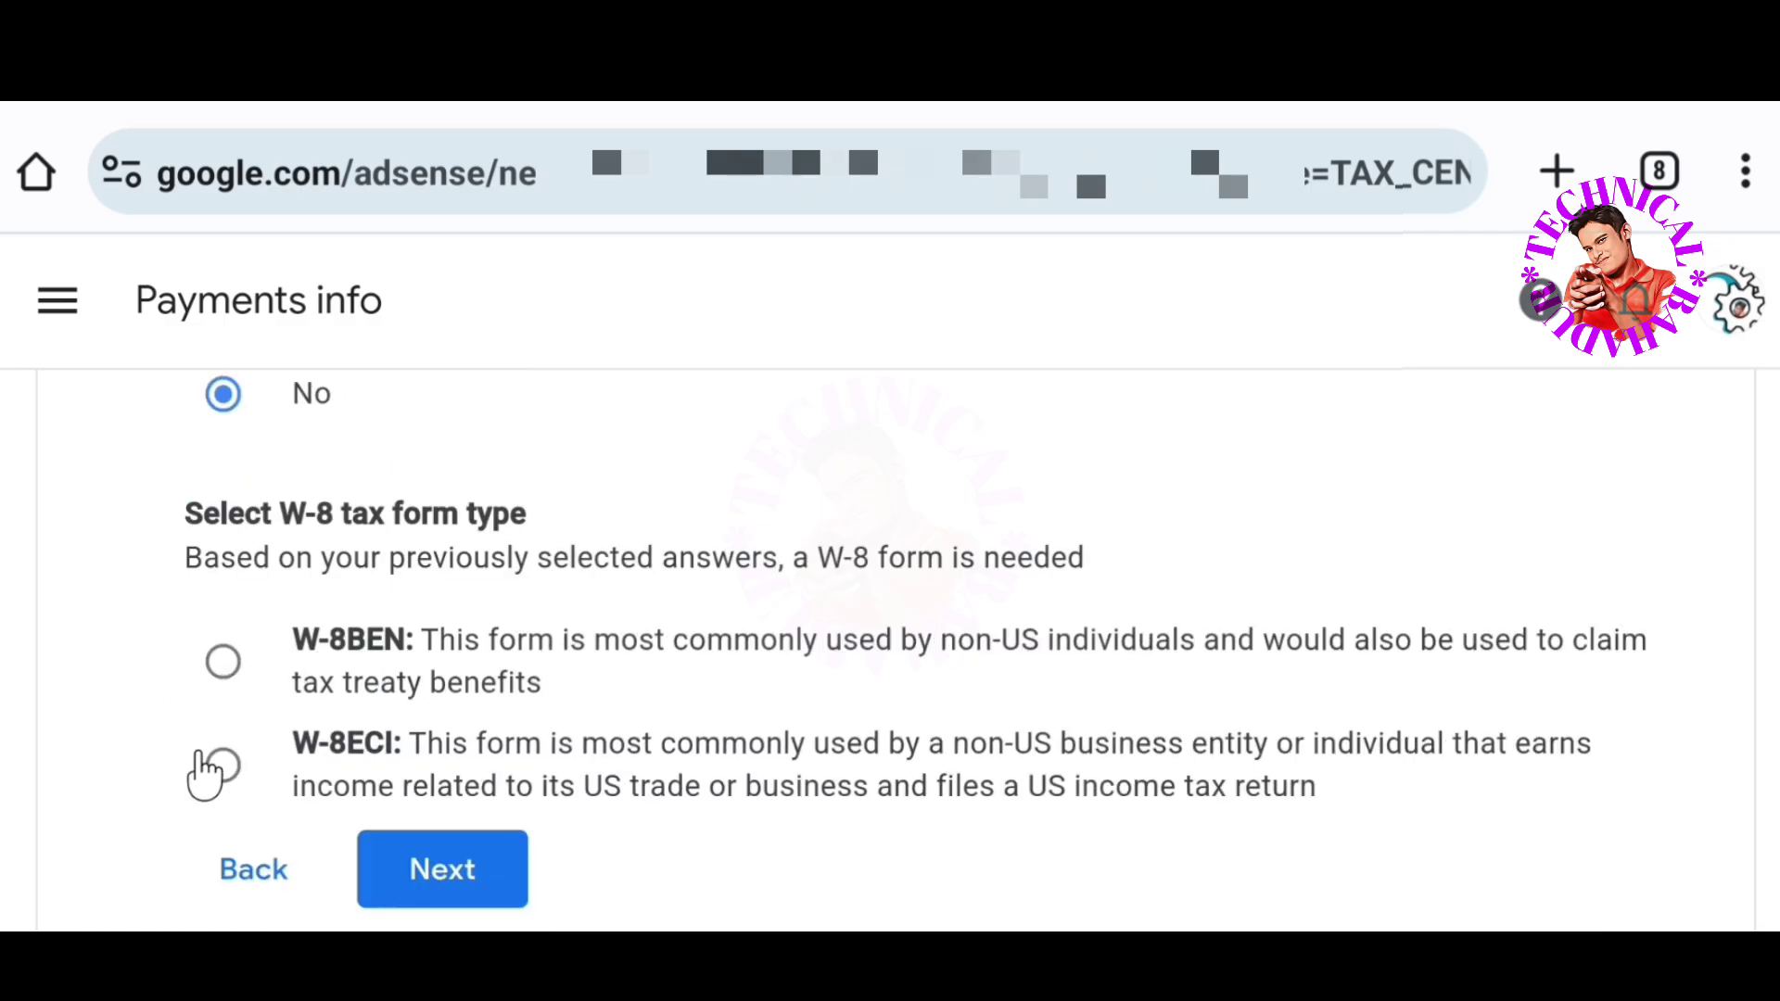
{"action": "left_click", "coordinate": [223, 663]}
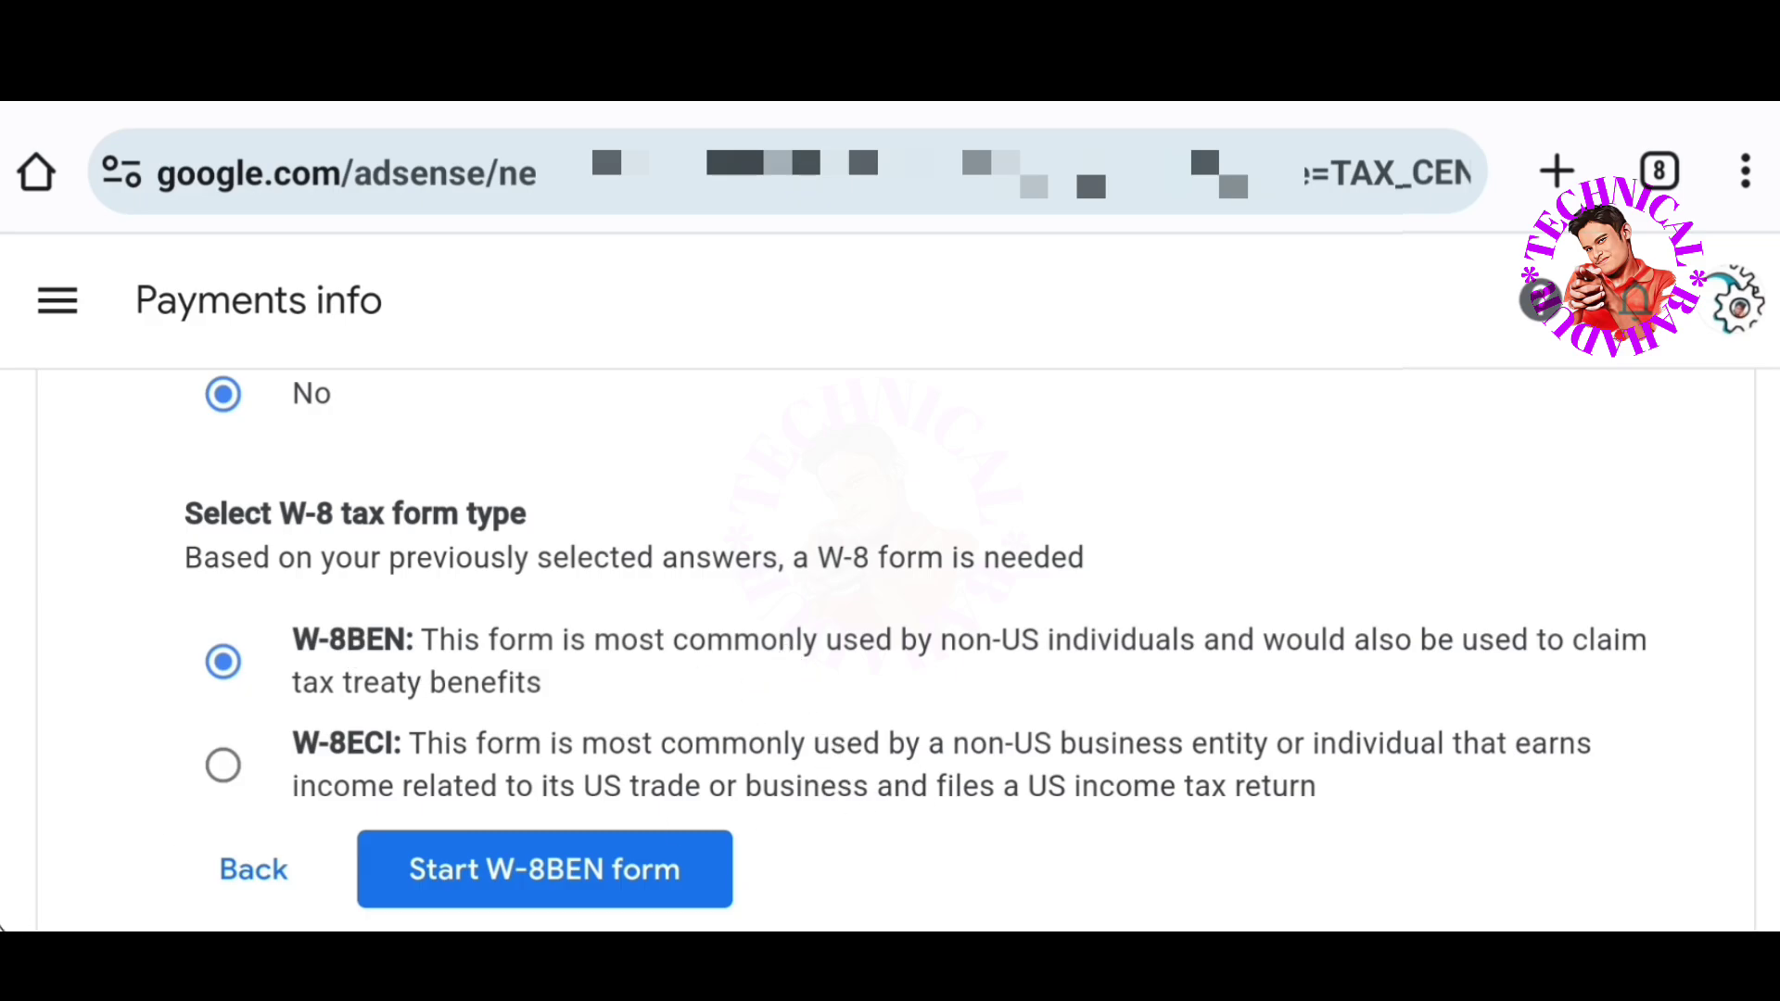
{"action": "left_click", "coordinate": [656, 883]}
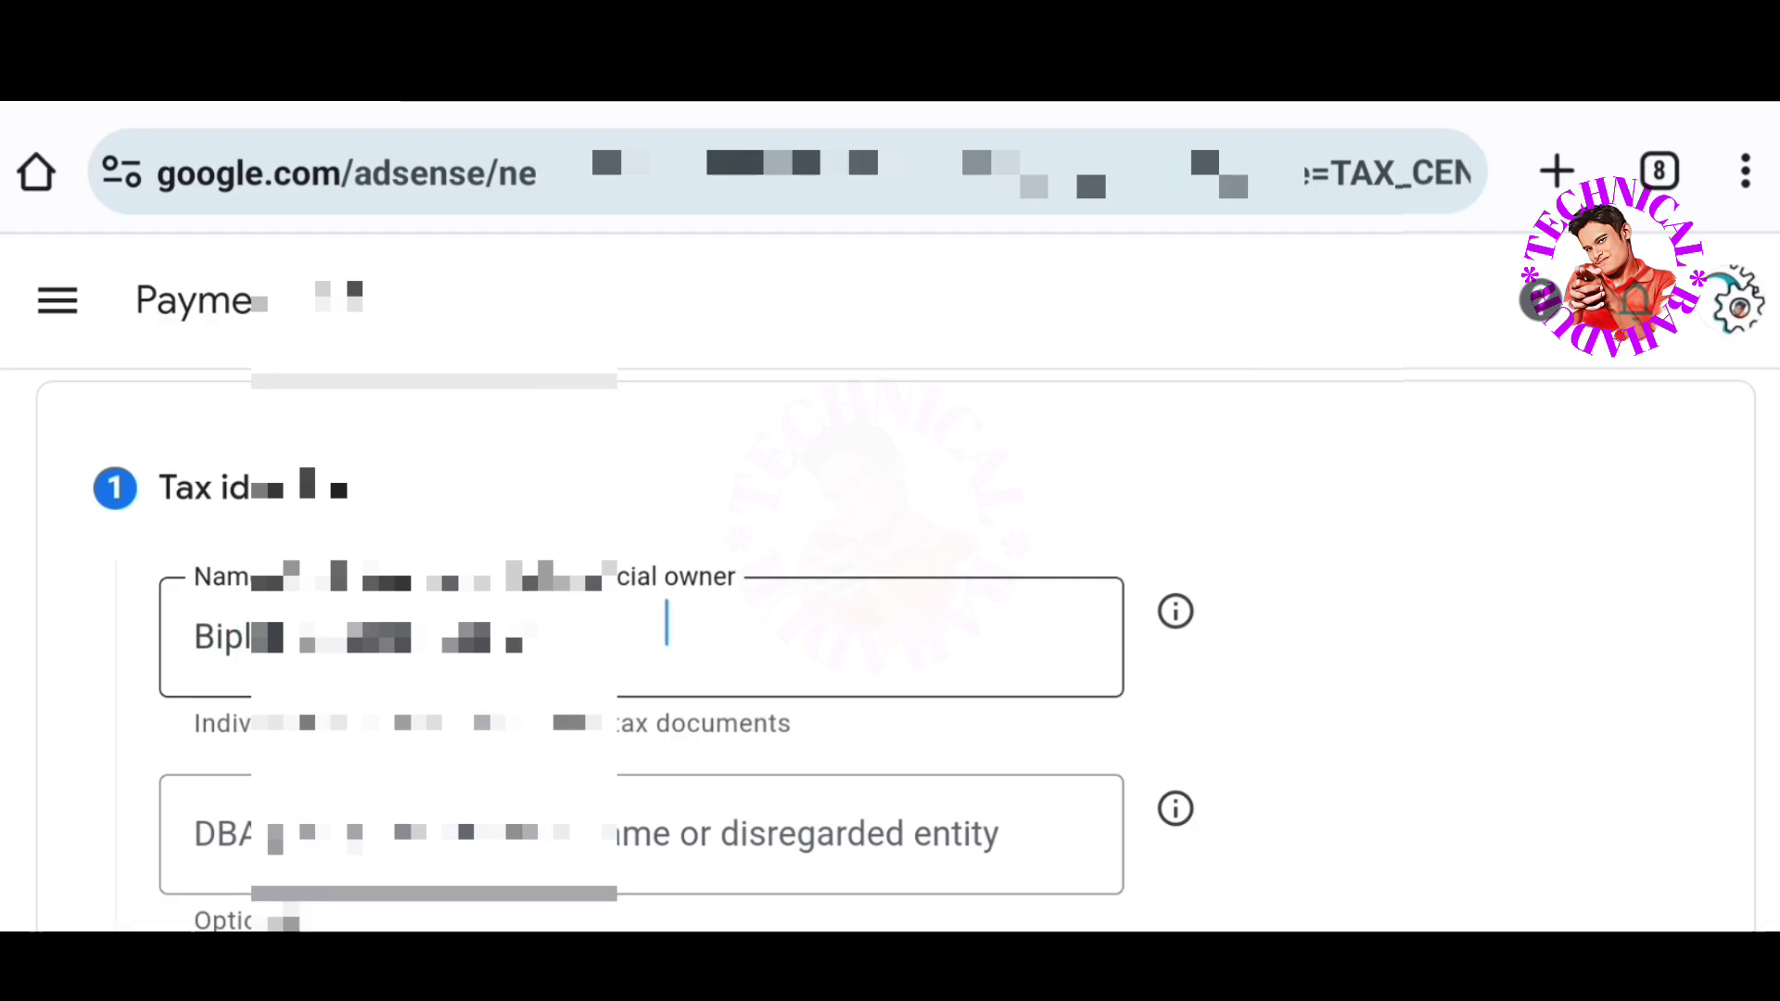
Leave the optional DBA name blank and set the country/region of citizenship to India
{"action": "scroll", "coordinate": [750, 655], "scroll_direction": "down", "scroll_amount": 3}
{"action": "left_click", "coordinate": [498, 558]}
{"action": "left_click", "coordinate": [276, 561]}
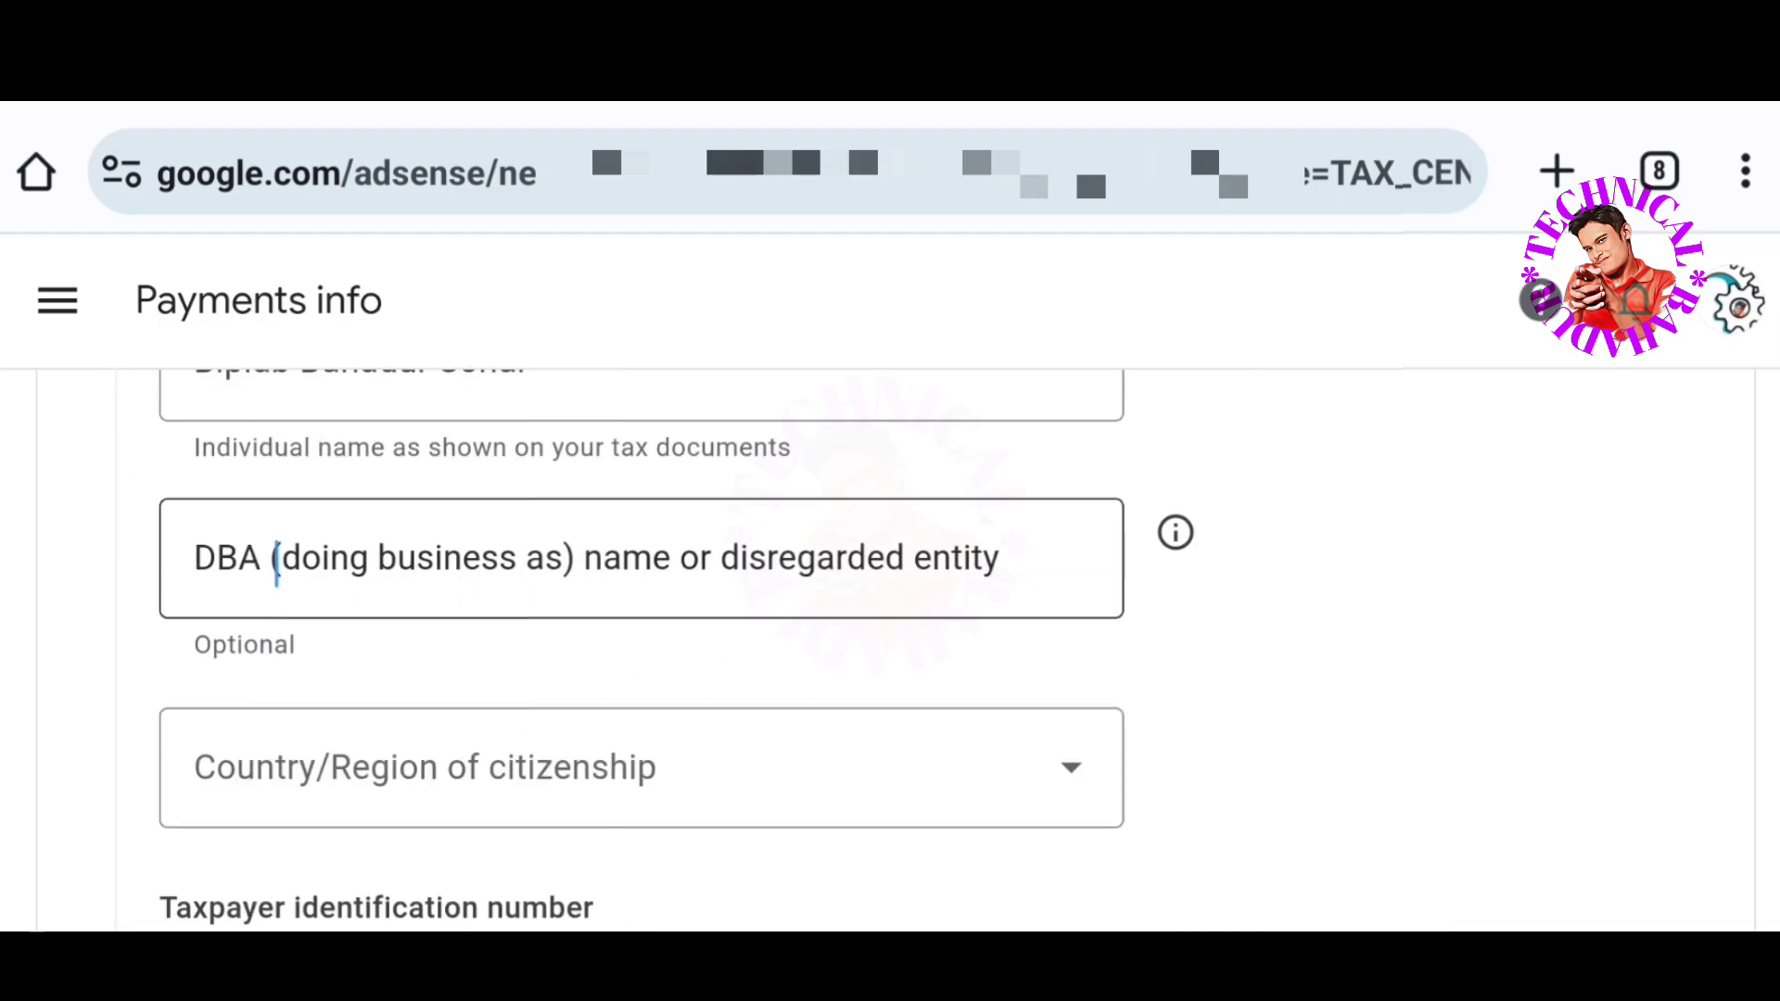
{"action": "left_click", "coordinate": [231, 559]}
{"action": "left_click", "coordinate": [898, 563]}
{"action": "left_click", "coordinate": [807, 647]}
{"action": "scroll", "coordinate": [806, 647], "scroll_direction": "down", "scroll_amount": 2}
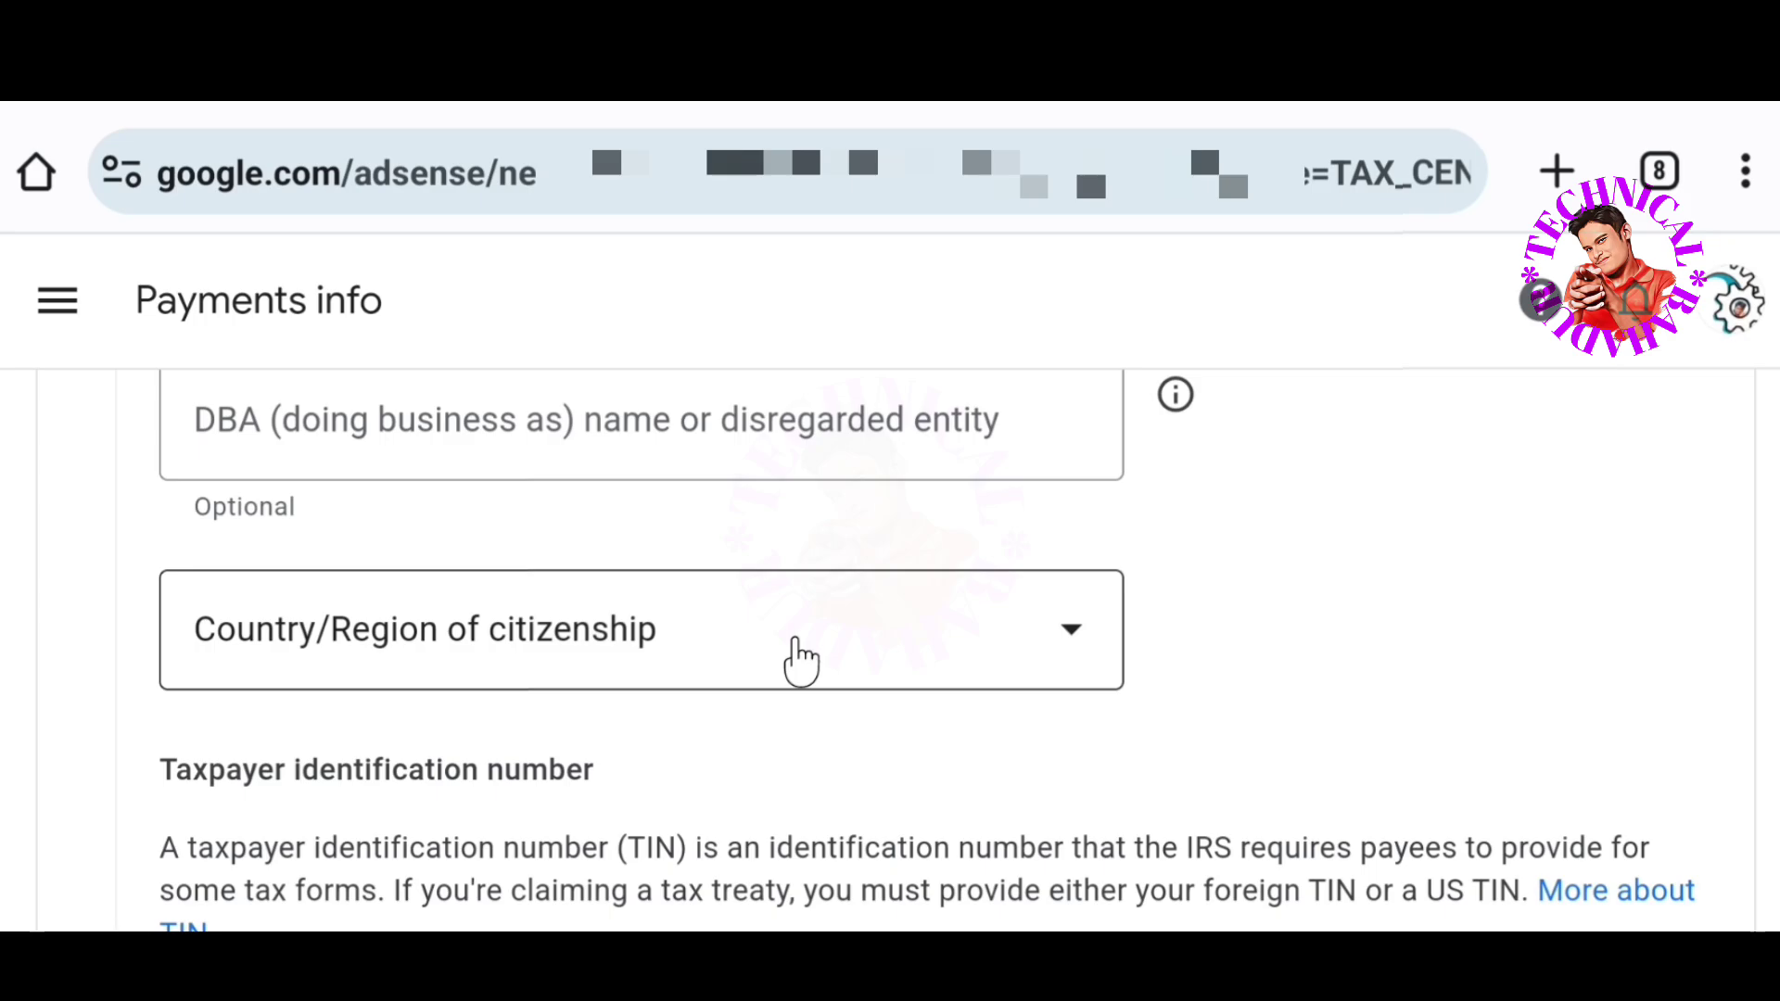
{"action": "left_click", "coordinate": [737, 614]}
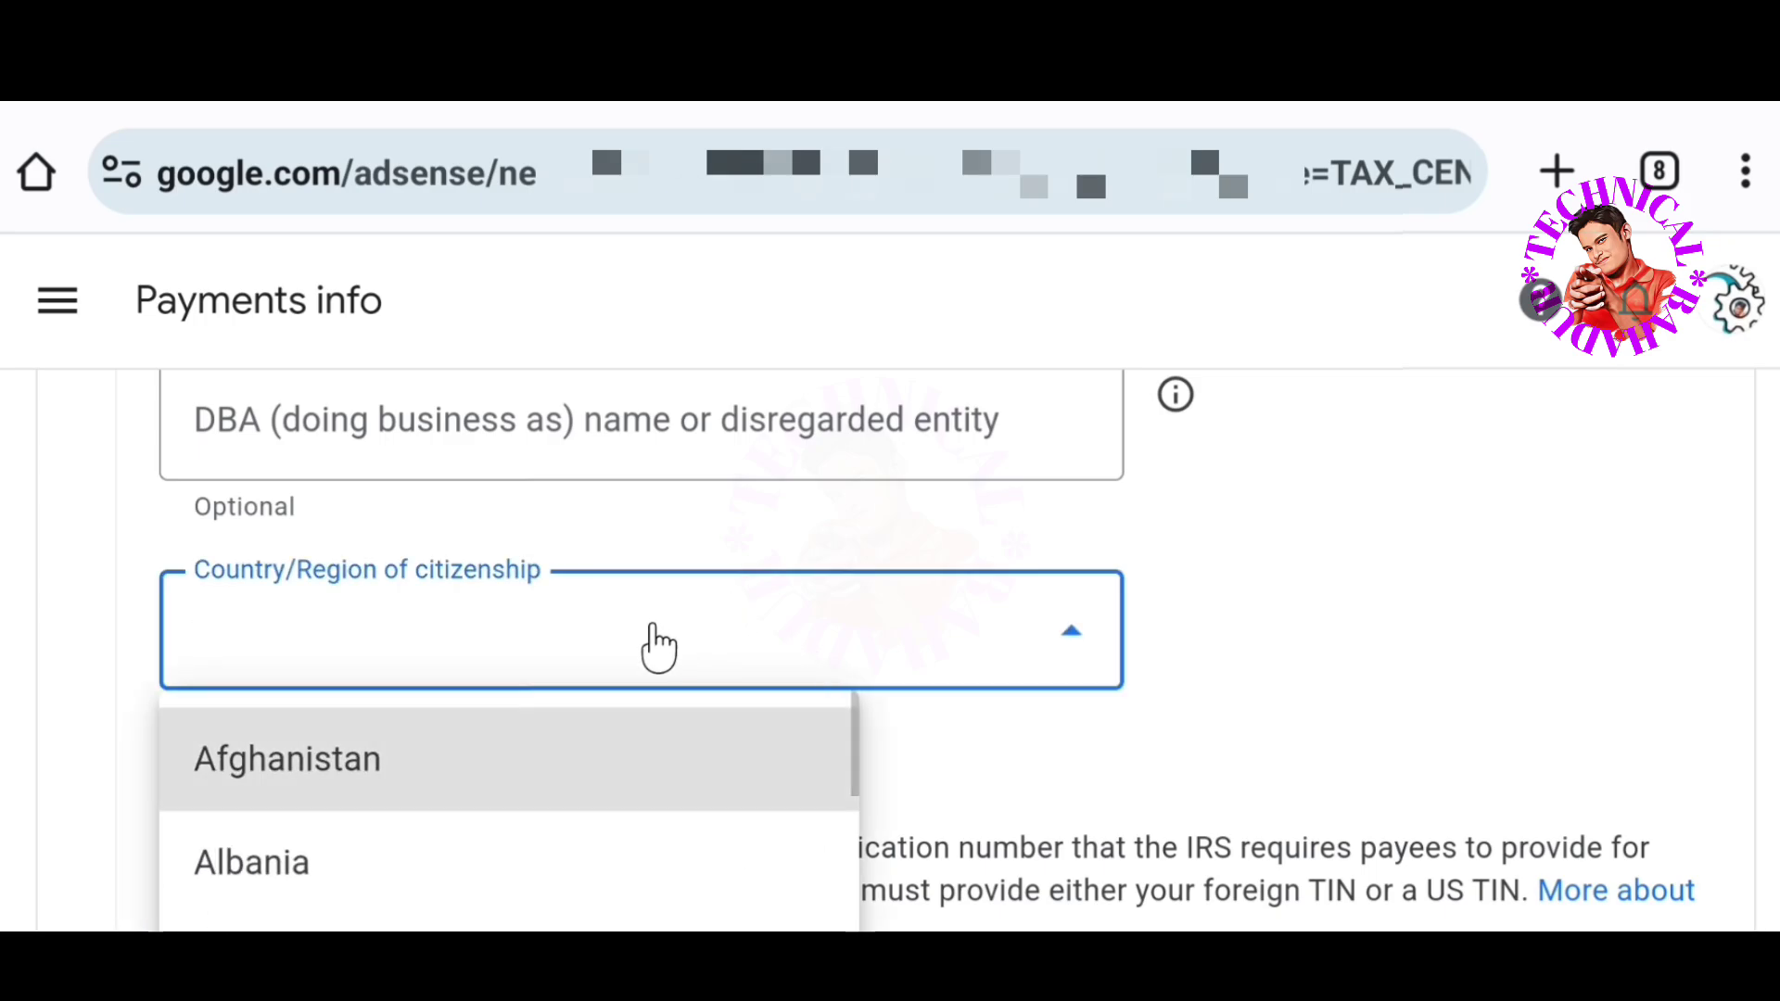
{"action": "scroll", "coordinate": [370, 834], "scroll_direction": "down", "scroll_amount": 20}
{"action": "left_click", "coordinate": [232, 861]}
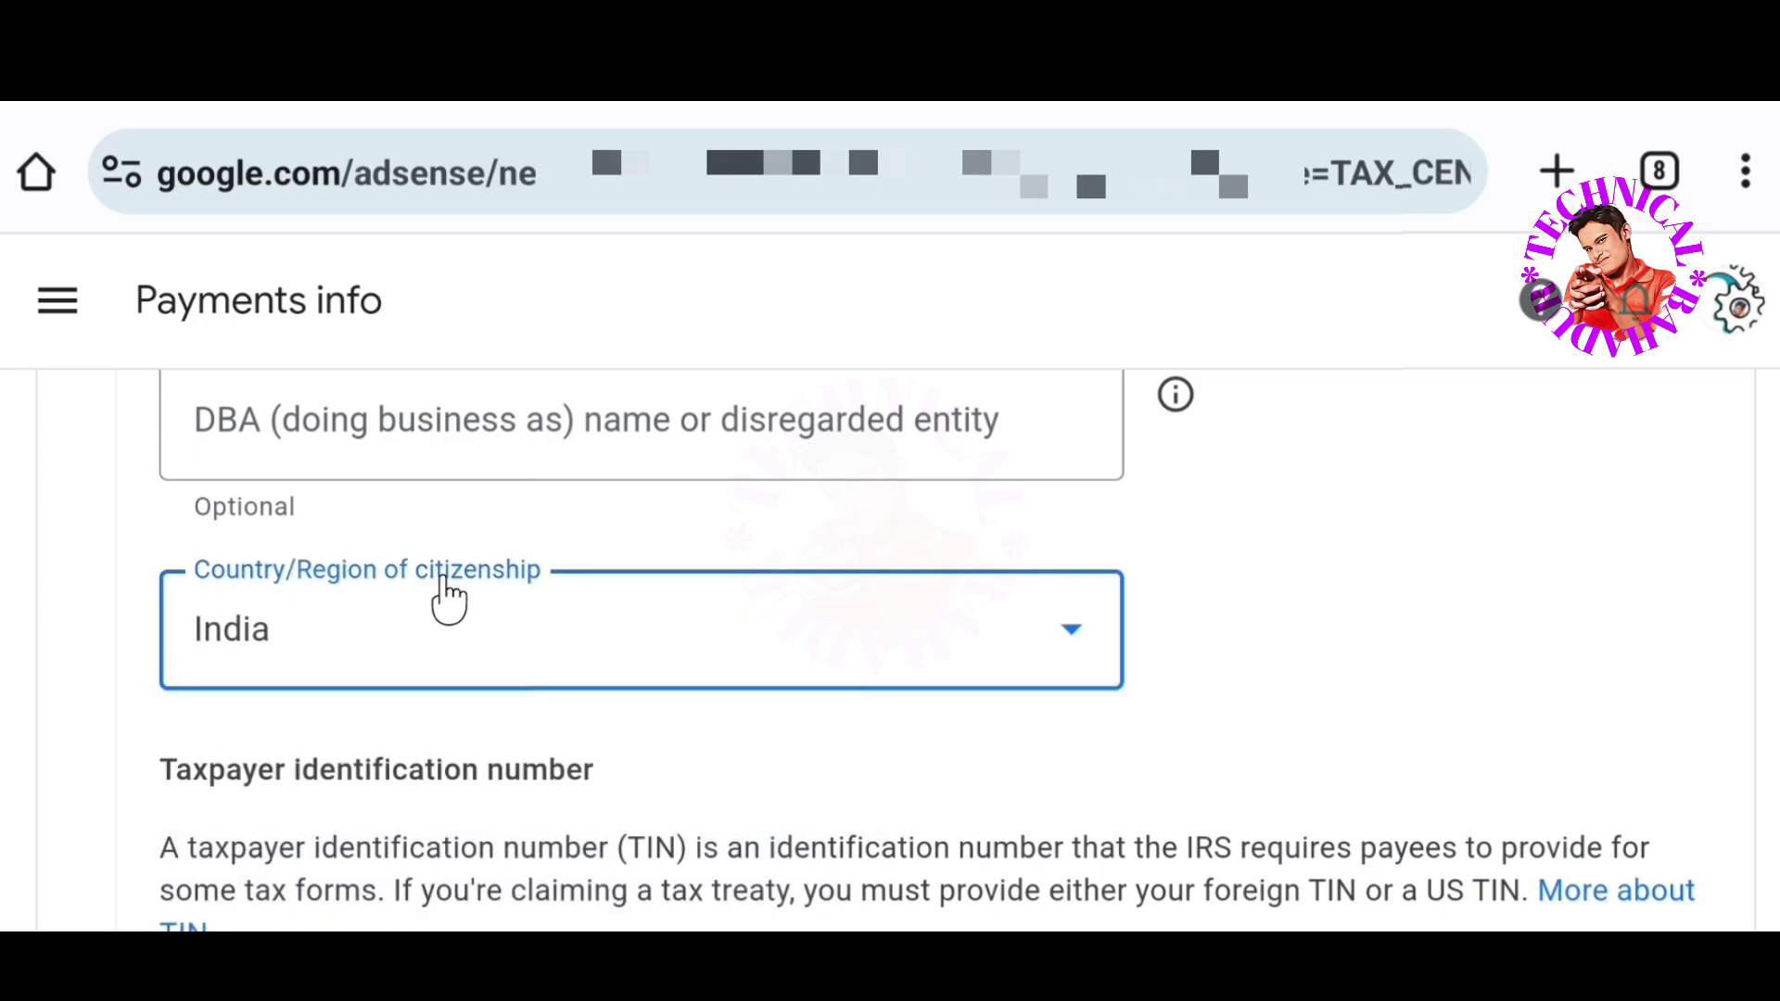
Paste the taxpayer's foreign TIN, leave the US ITIN or SSN blank and continue to the address section
{"action": "scroll", "coordinate": [604, 611], "scroll_direction": "down", "scroll_amount": 3}
{"action": "scroll", "coordinate": [607, 612], "scroll_direction": "down", "scroll_amount": 3}
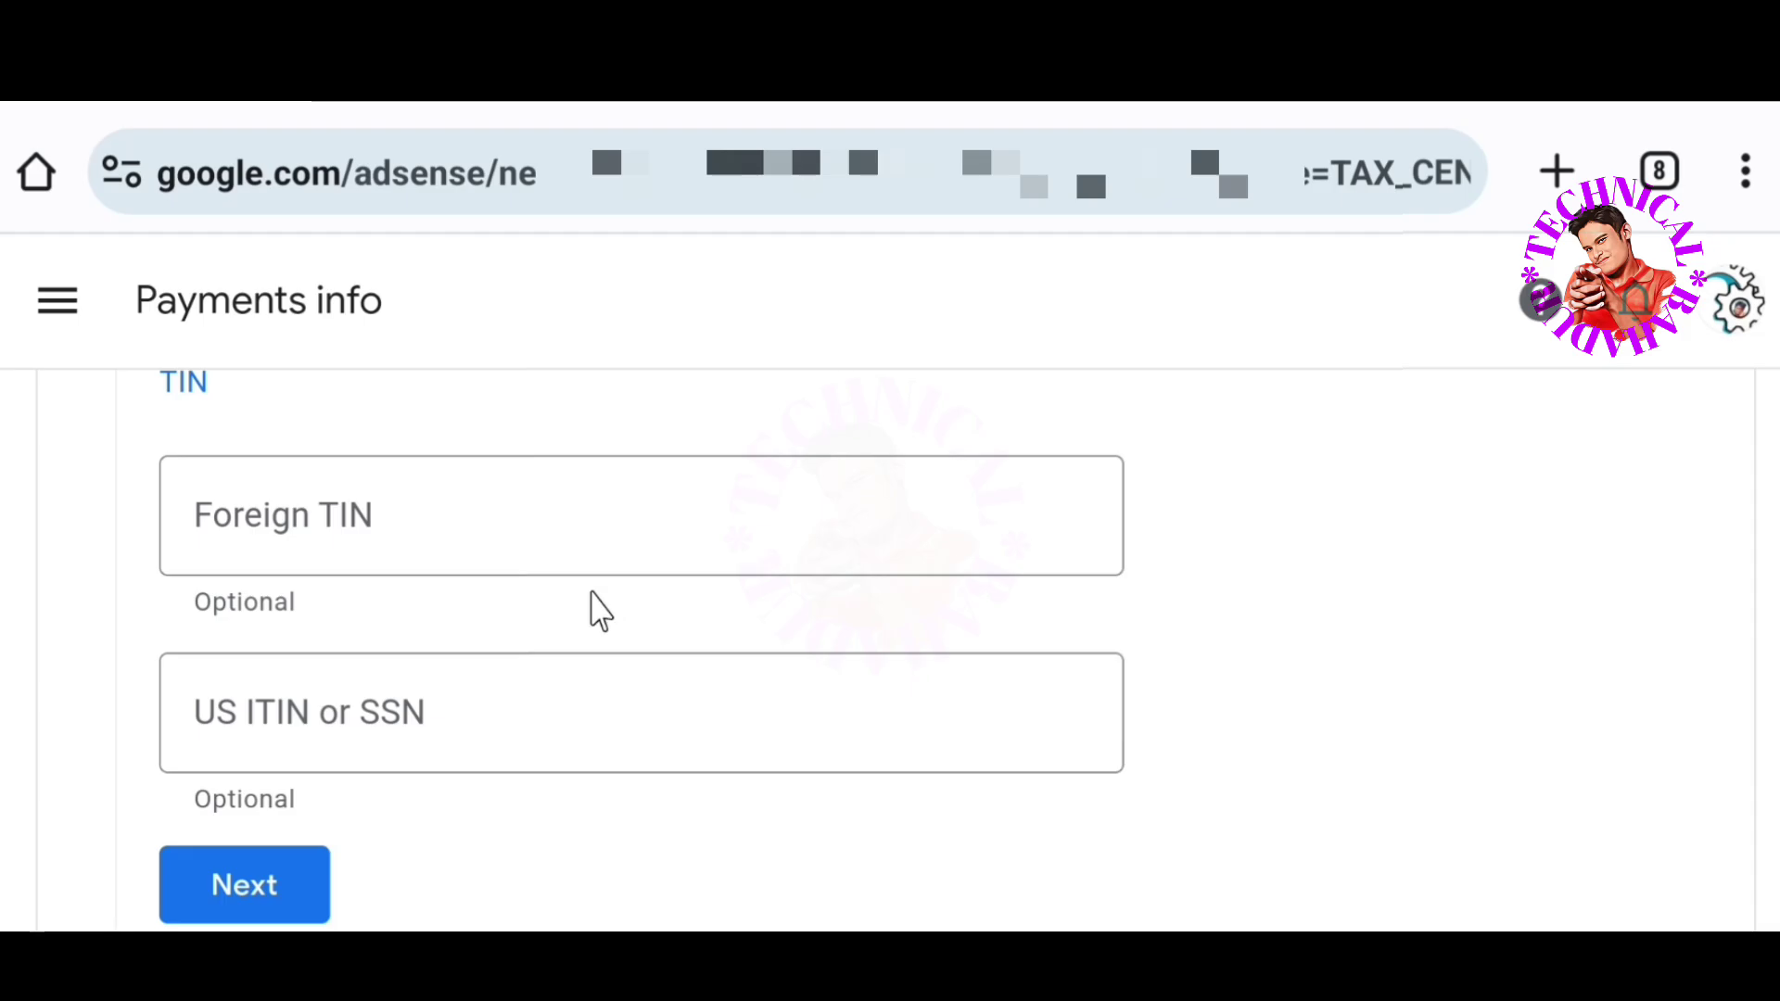
{"action": "left_click", "coordinate": [485, 566]}
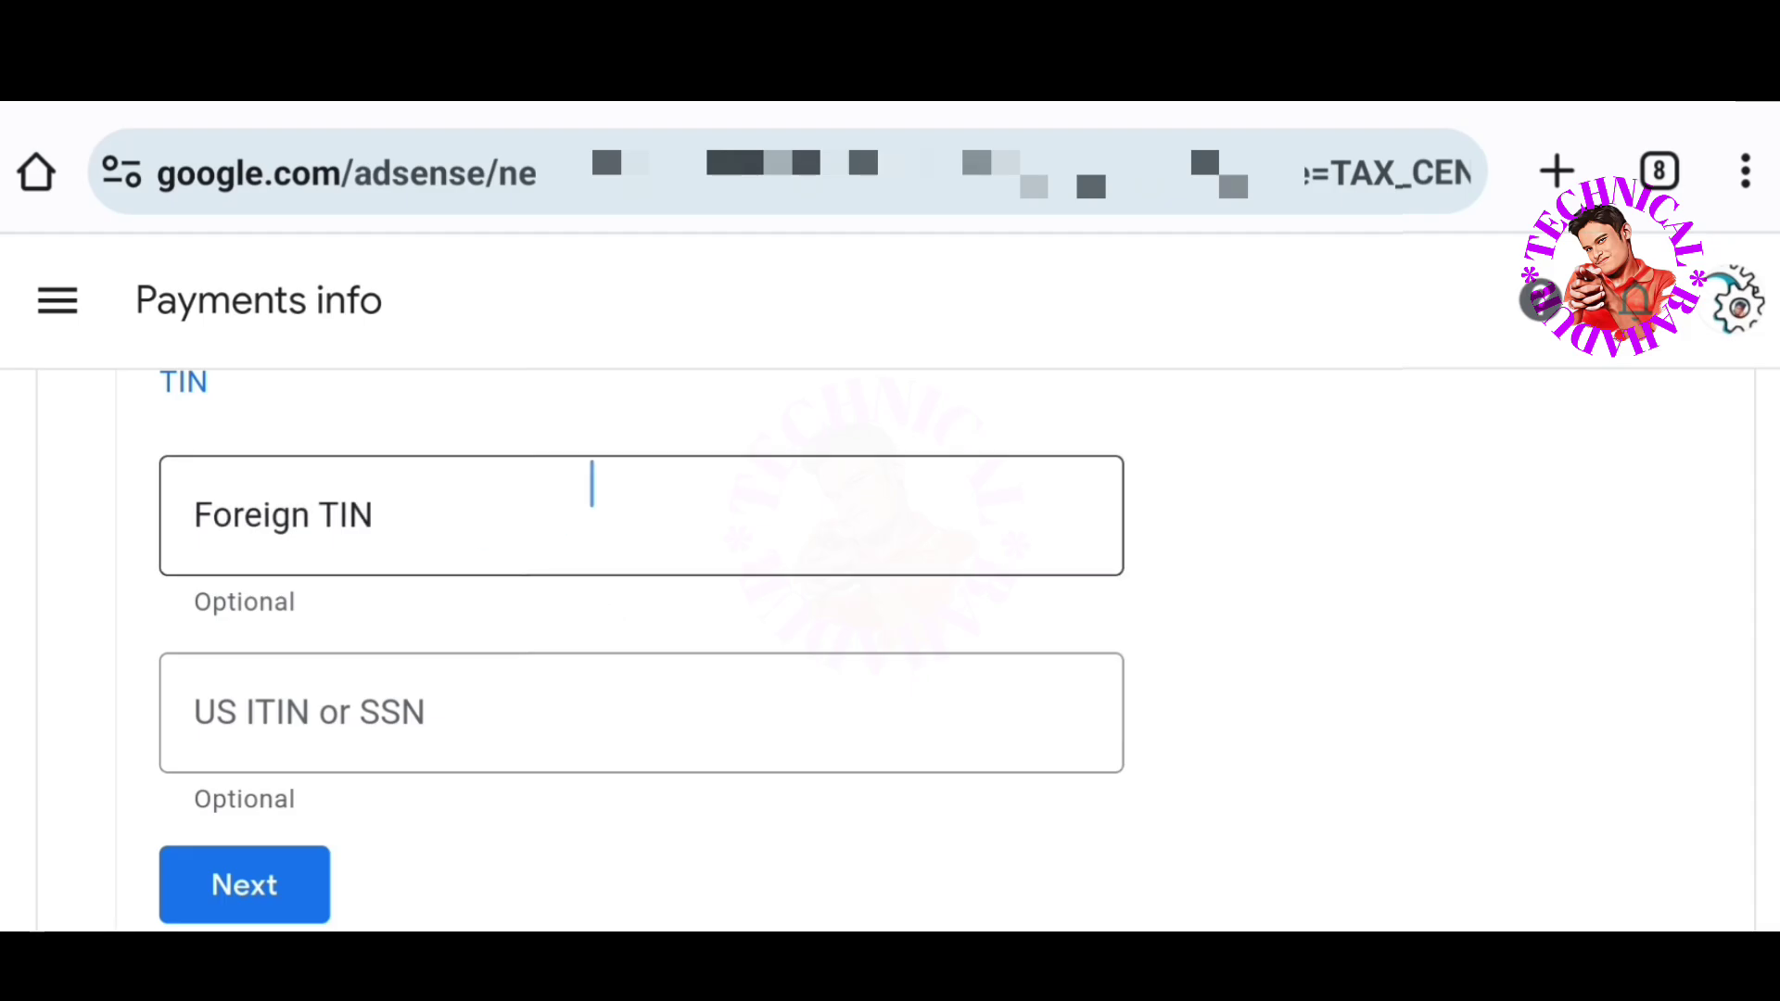
{"action": "key", "text": "ctrl+v"}
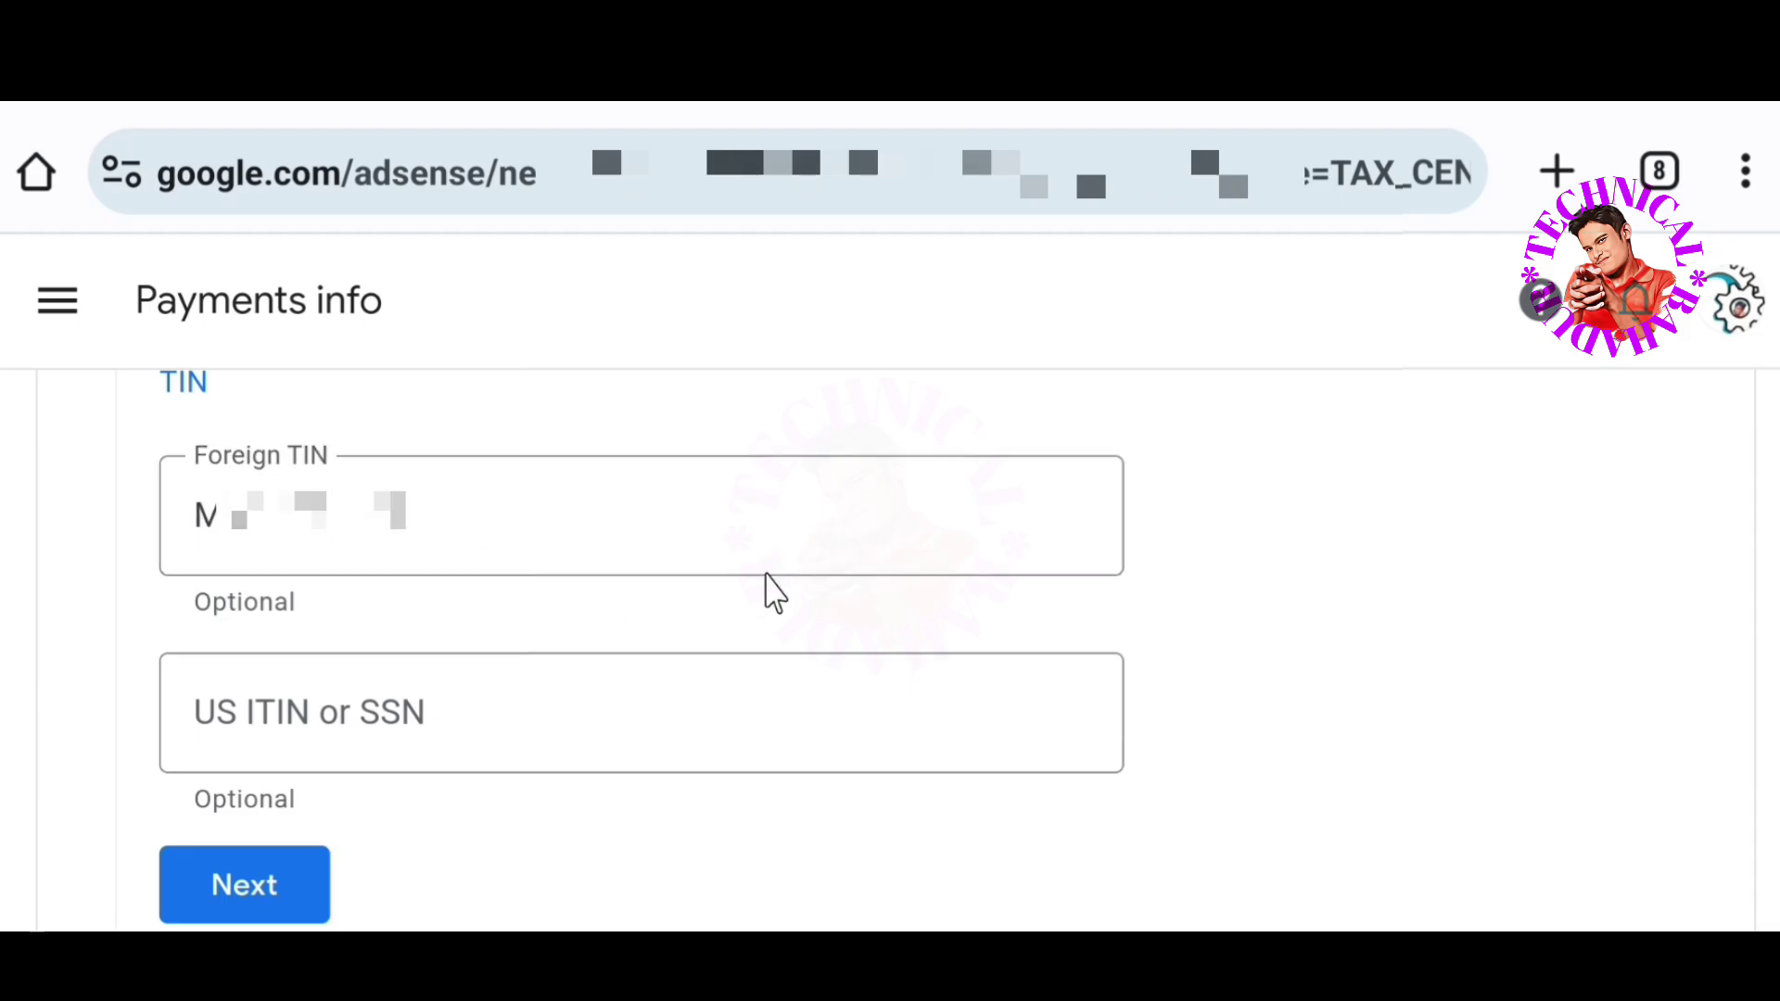
{"action": "left_click", "coordinate": [695, 683]}
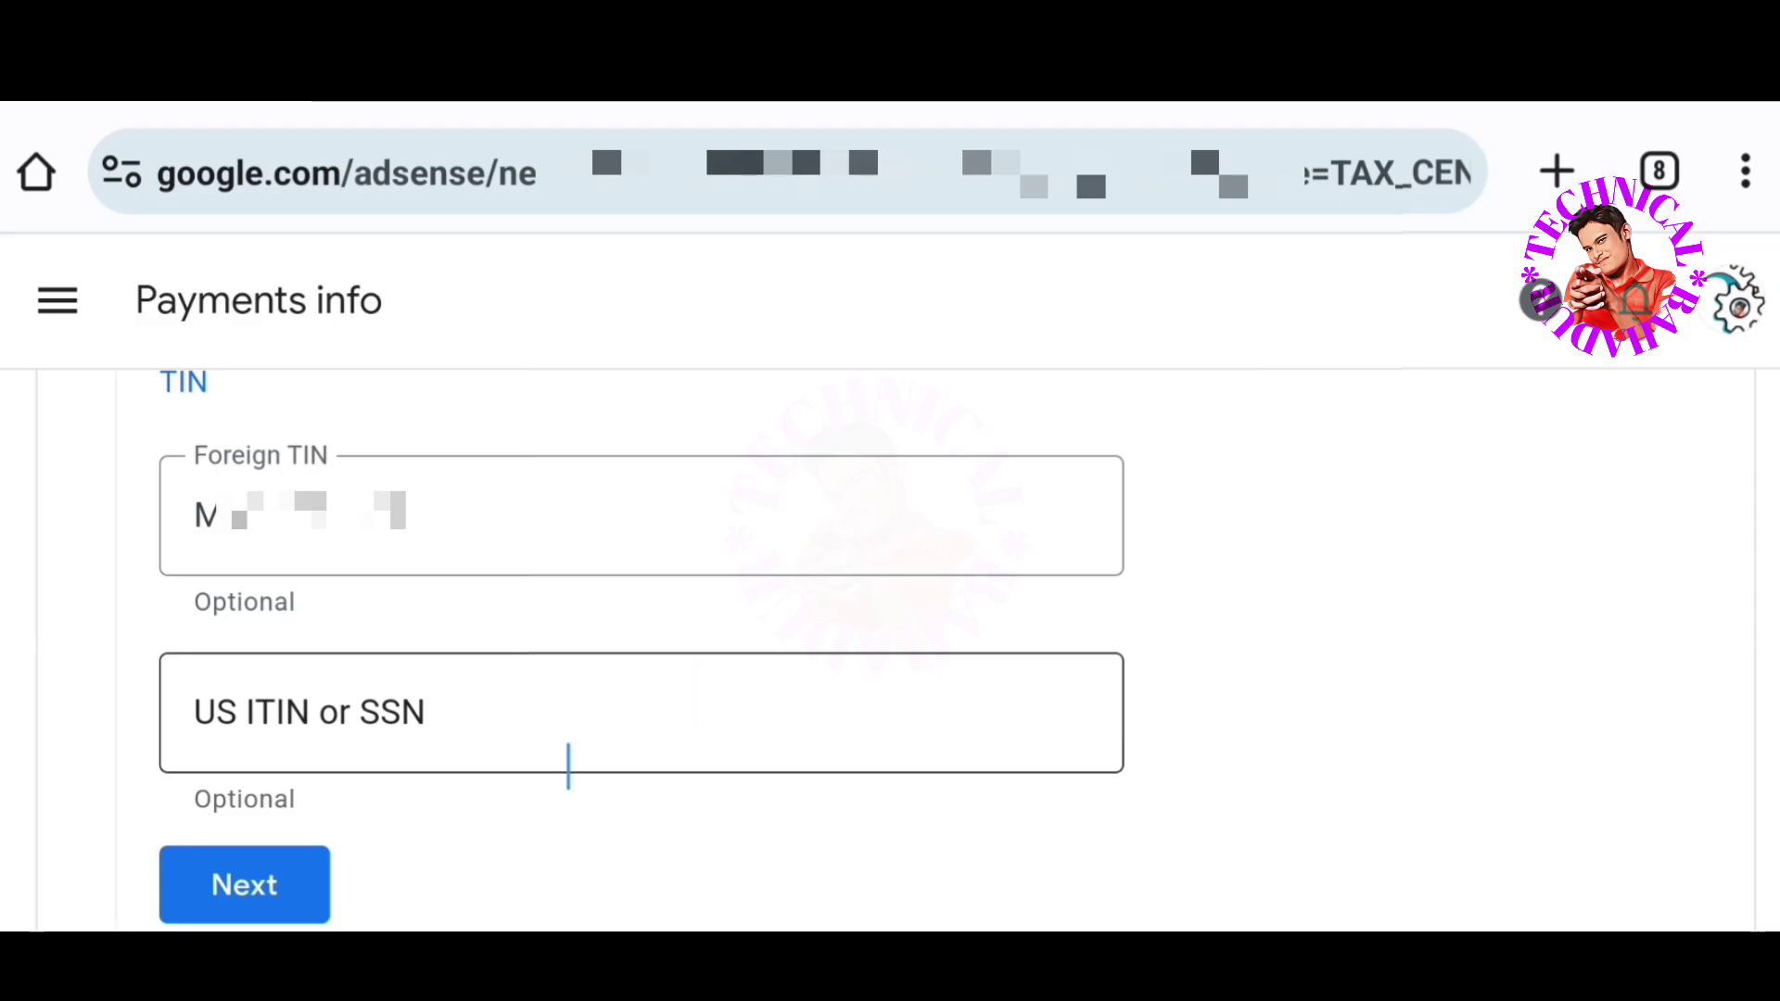
{"action": "left_click", "coordinate": [424, 843]}
{"action": "scroll", "coordinate": [272, 633], "scroll_direction": "down", "scroll_amount": 3}
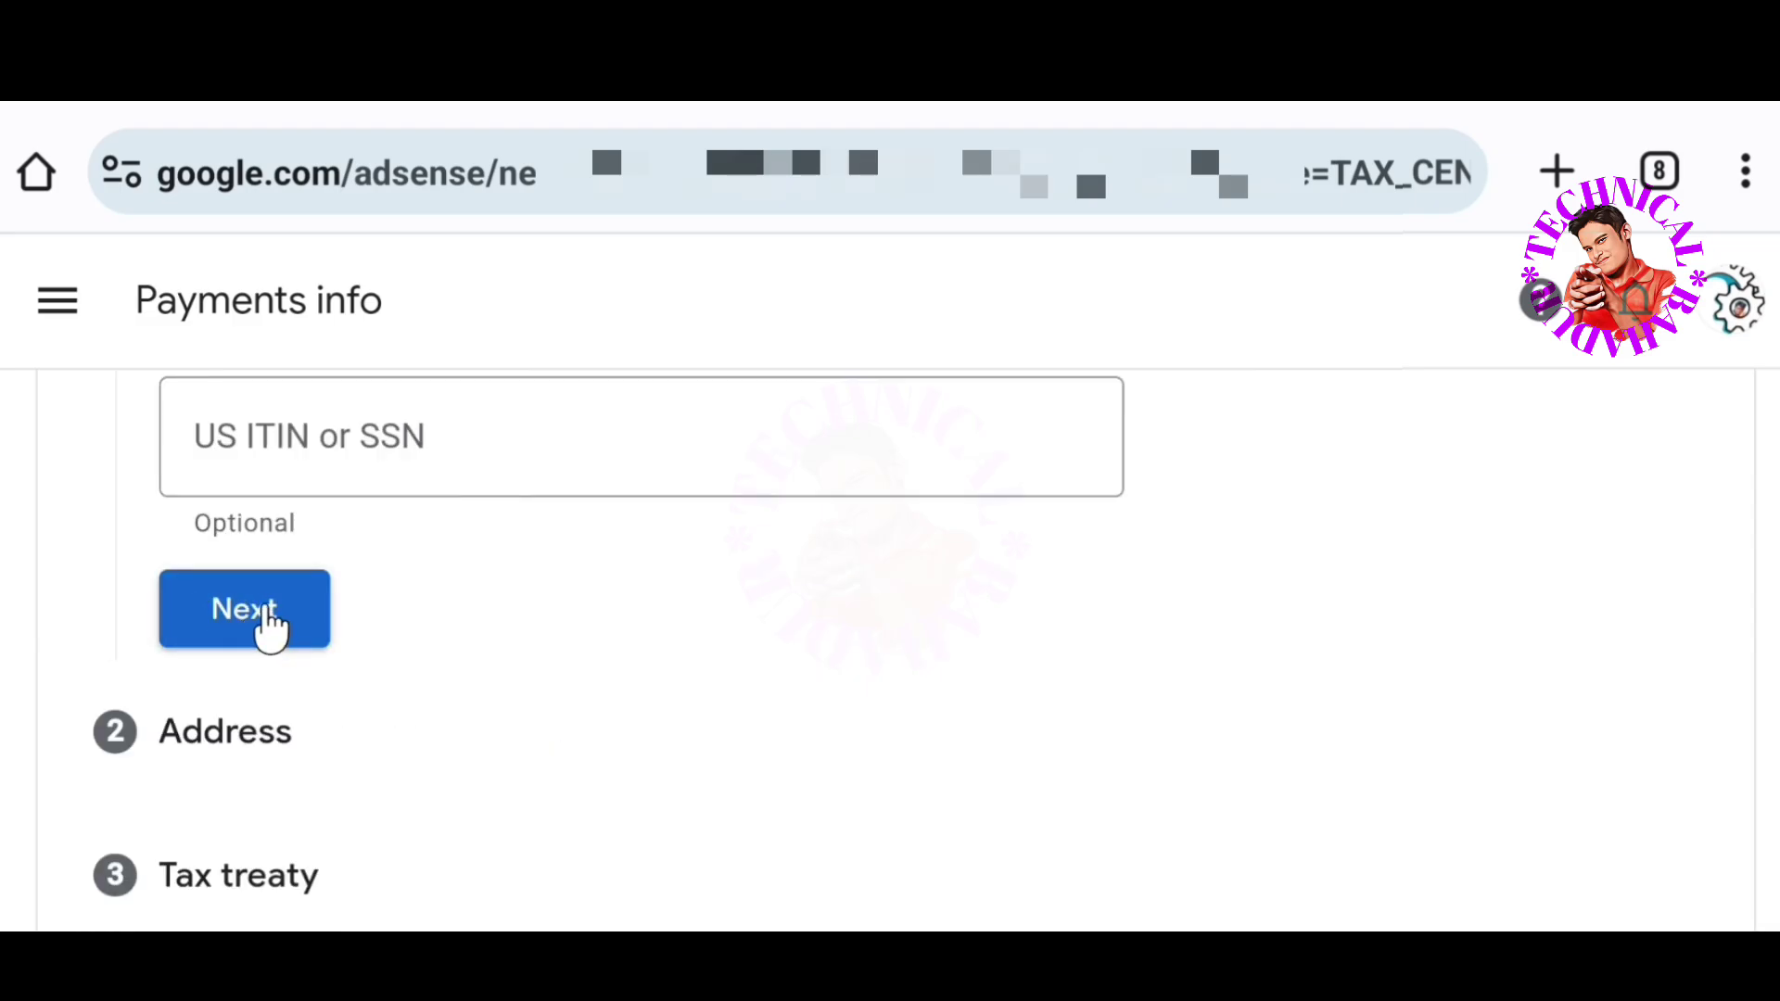
{"action": "left_click", "coordinate": [264, 623]}
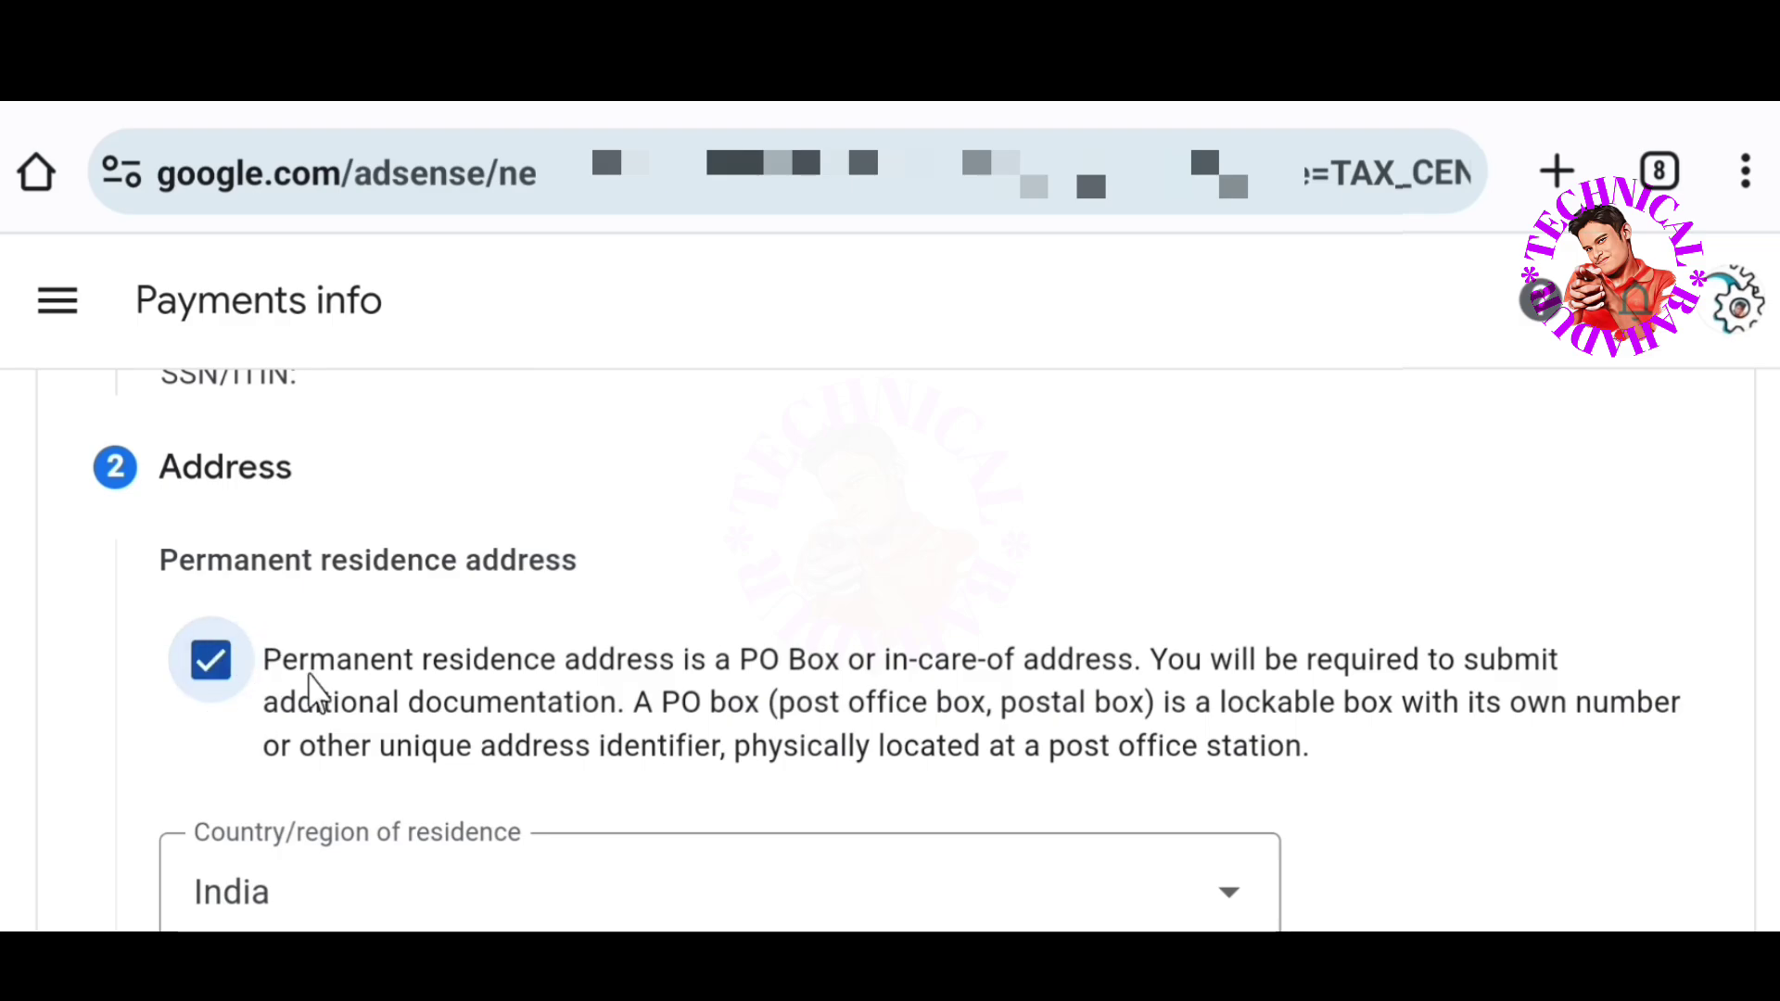
Mark the permanent residence address as a PO Box or in-care-of address and the postal address as the same, and submit the address section
{"action": "scroll", "coordinate": [352, 691], "scroll_direction": "down", "scroll_amount": 2}
{"action": "scroll", "coordinate": [649, 723], "scroll_direction": "down", "scroll_amount": 7}
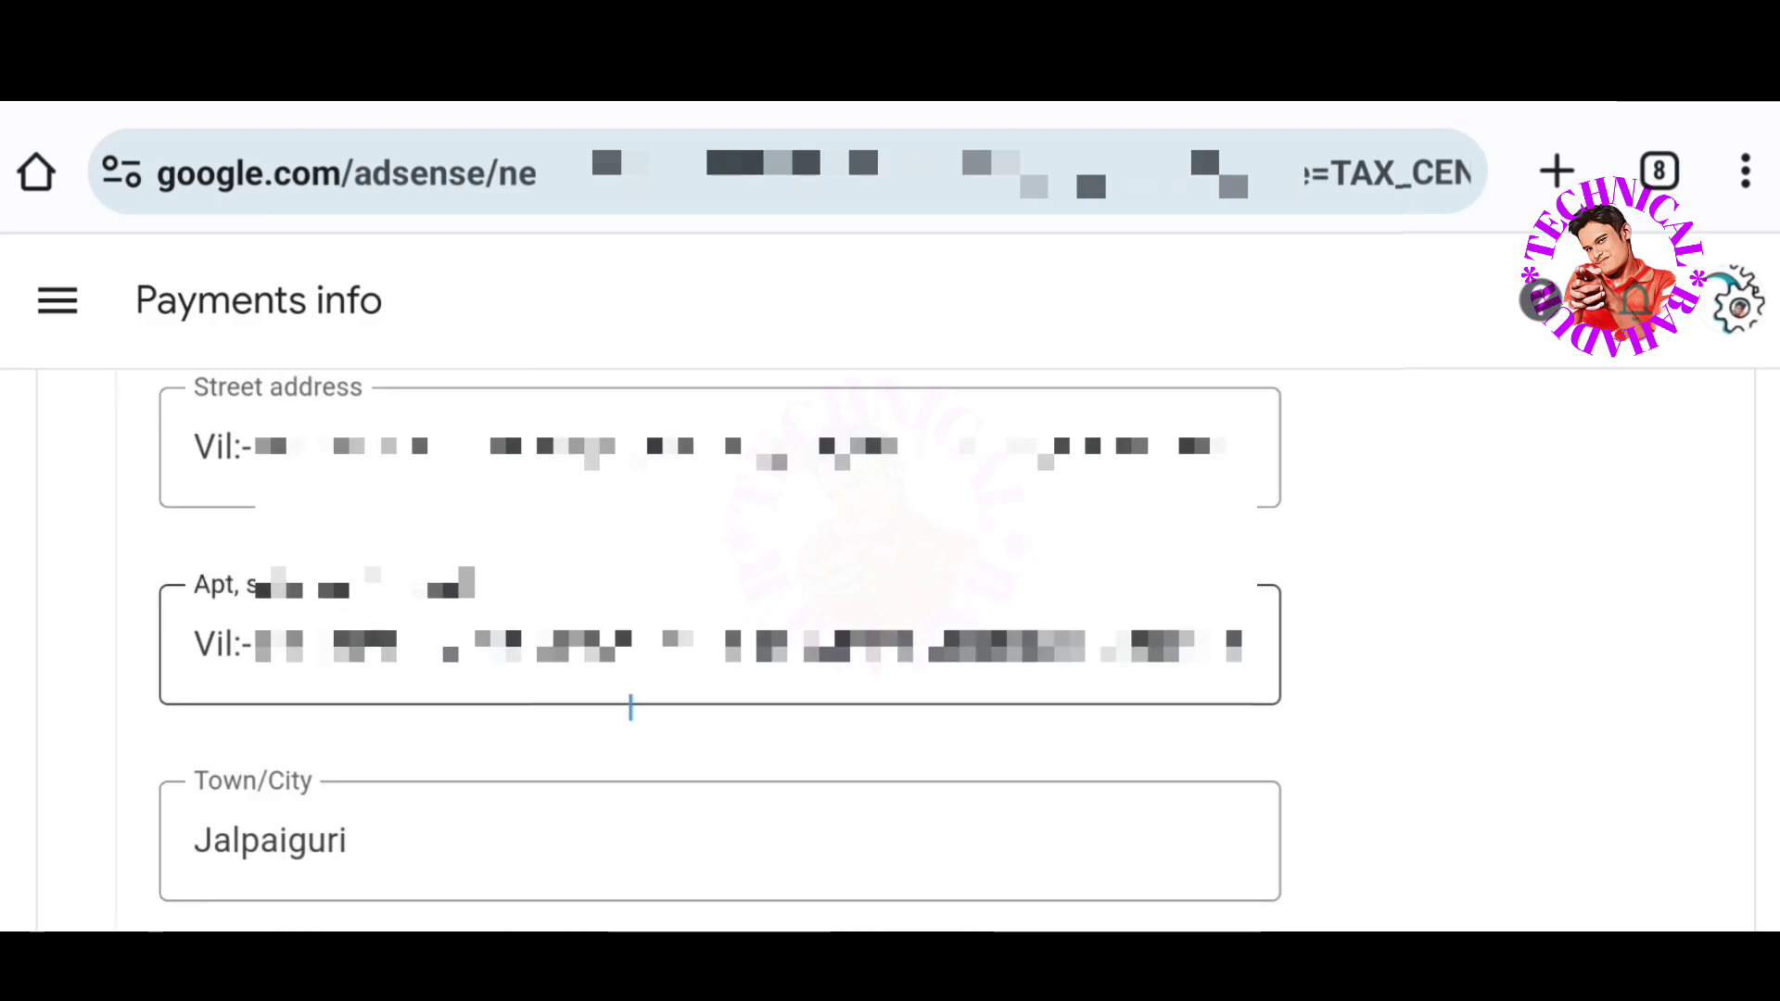
{"action": "left_click", "coordinate": [572, 769]}
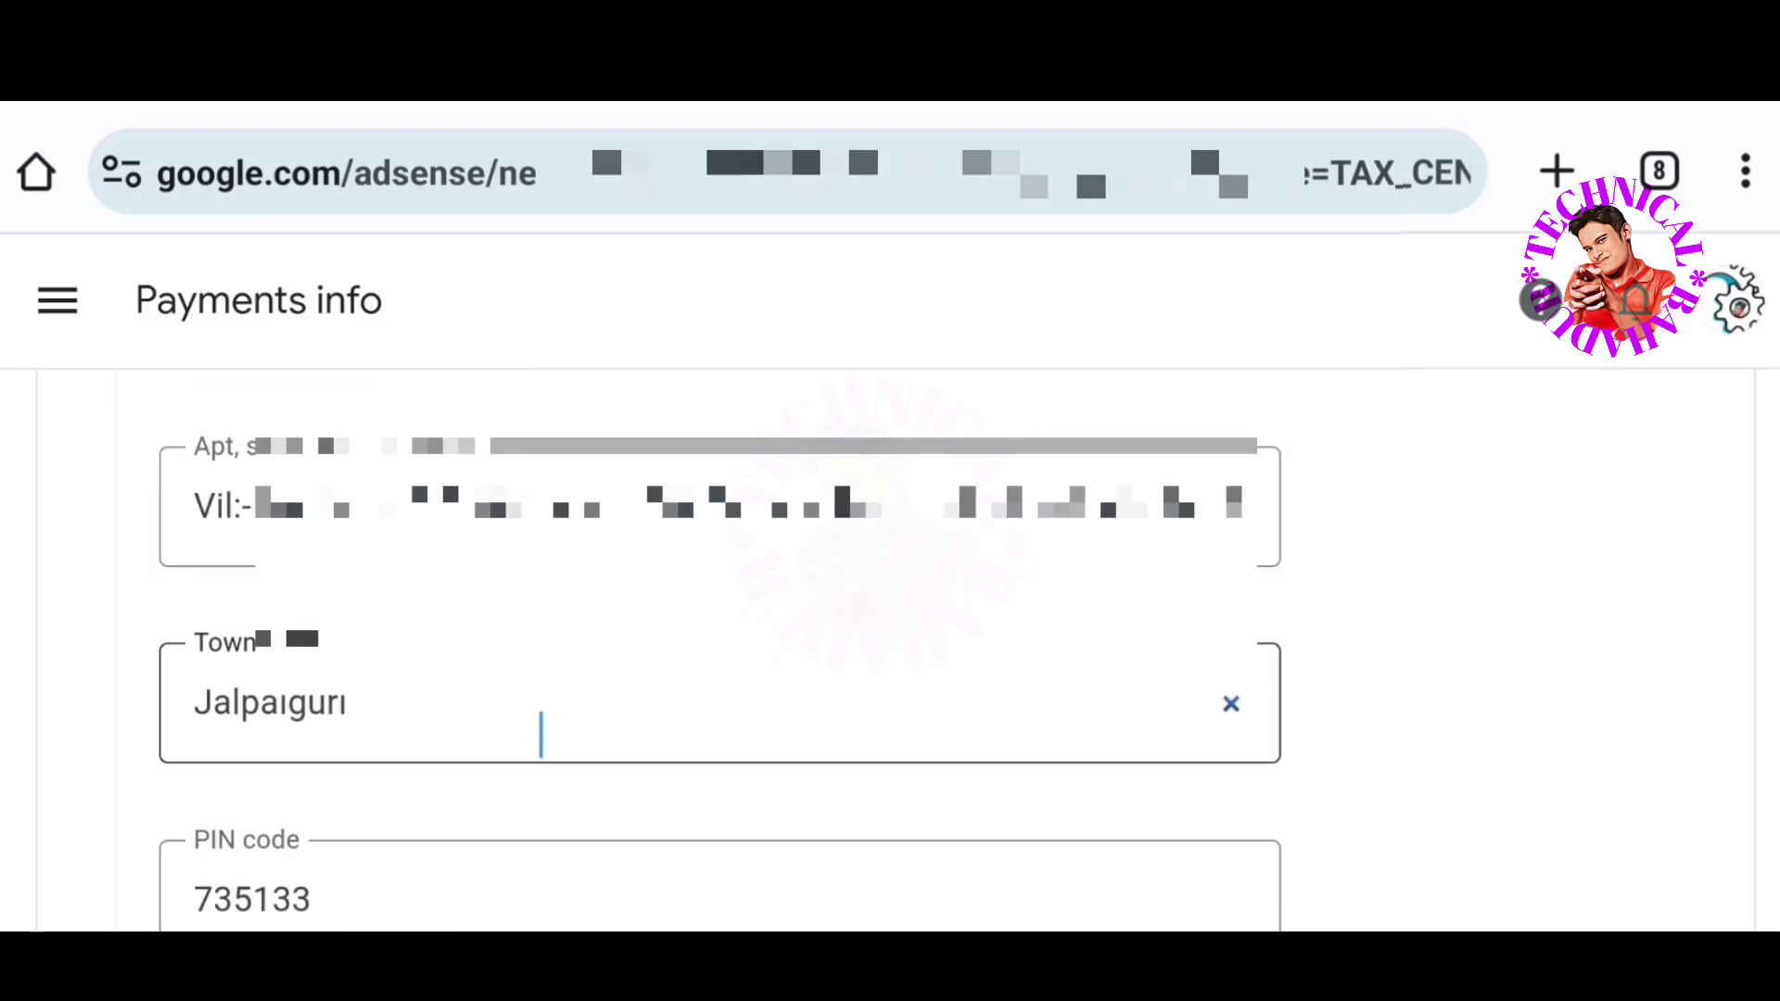
{"action": "scroll", "coordinate": [556, 704], "scroll_direction": "down", "scroll_amount": 6}
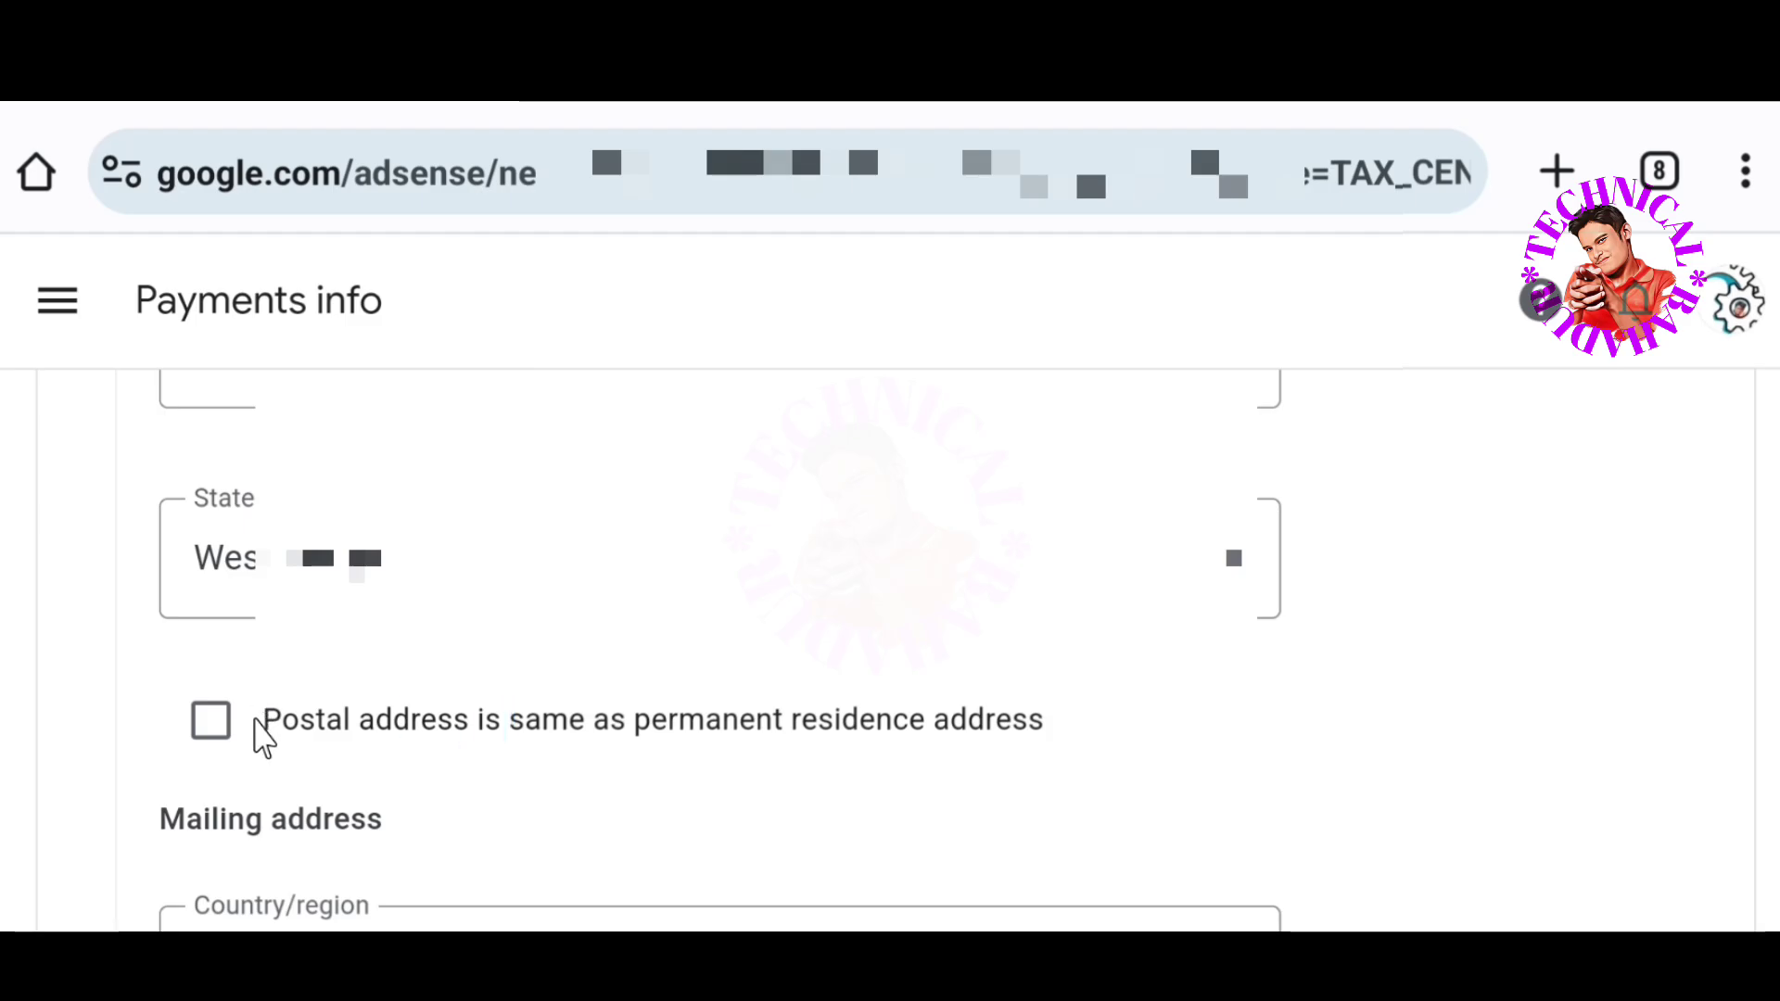
{"action": "left_click", "coordinate": [206, 728]}
{"action": "scroll", "coordinate": [215, 556], "scroll_direction": "down", "scroll_amount": 3}
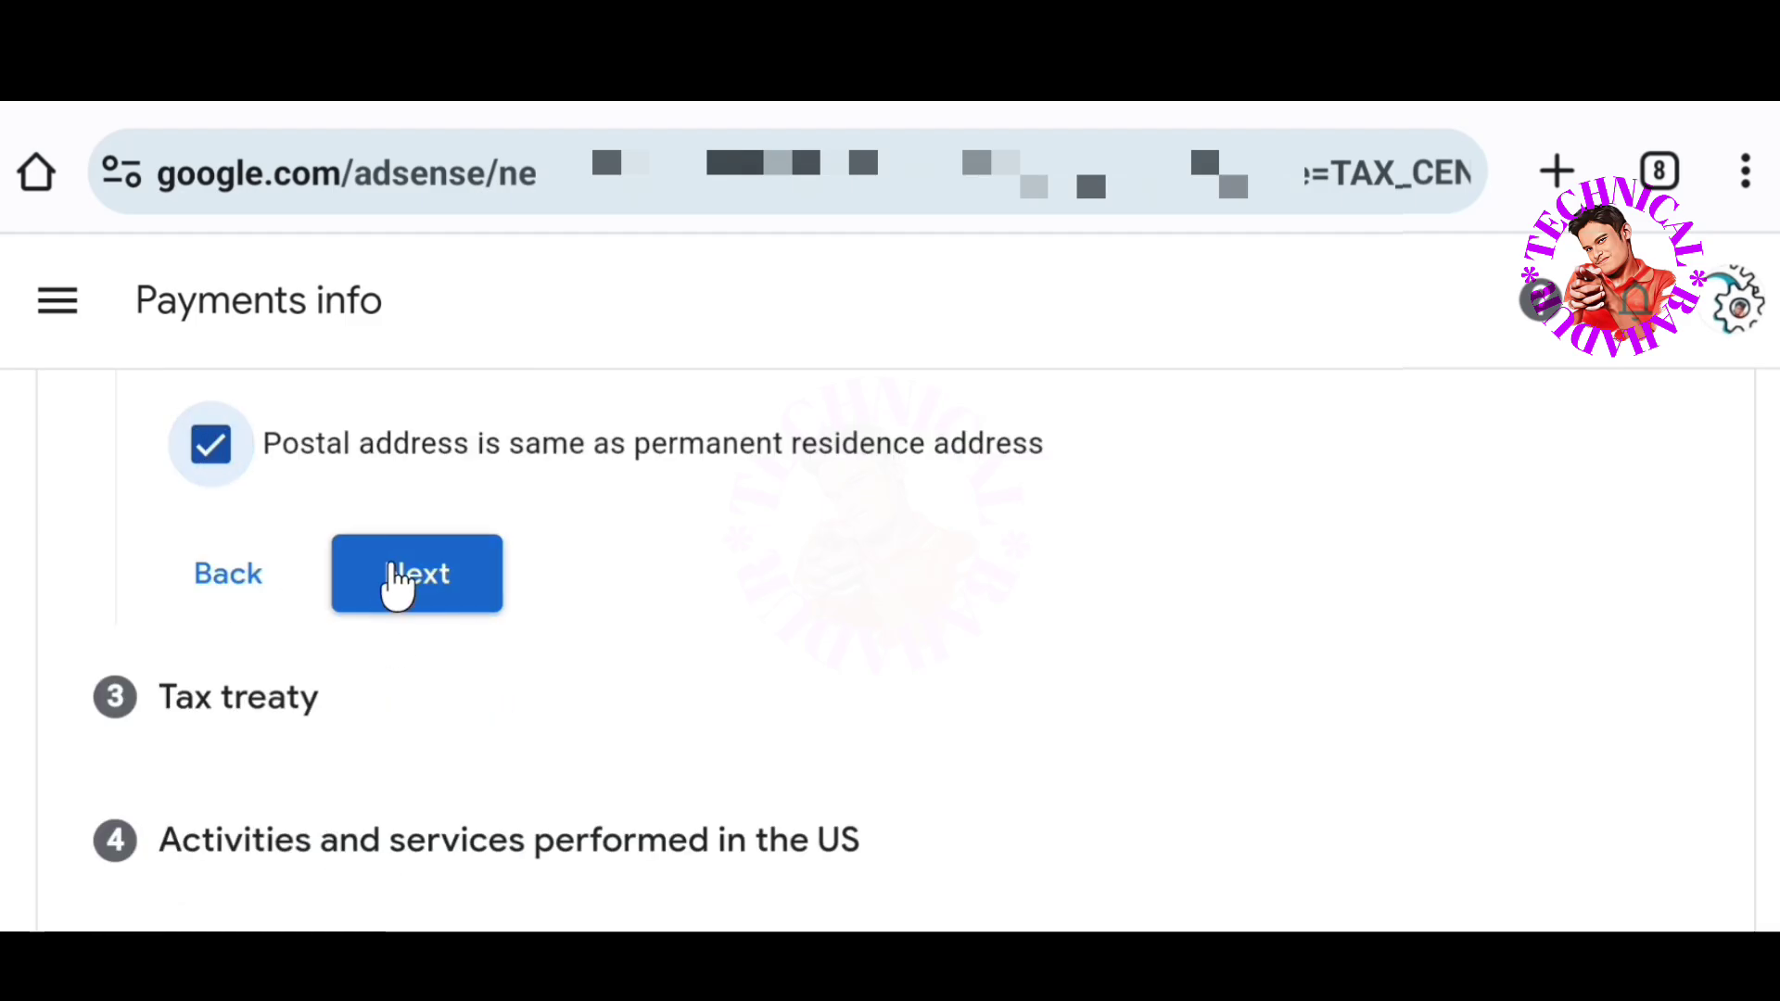
{"action": "left_click", "coordinate": [428, 589]}
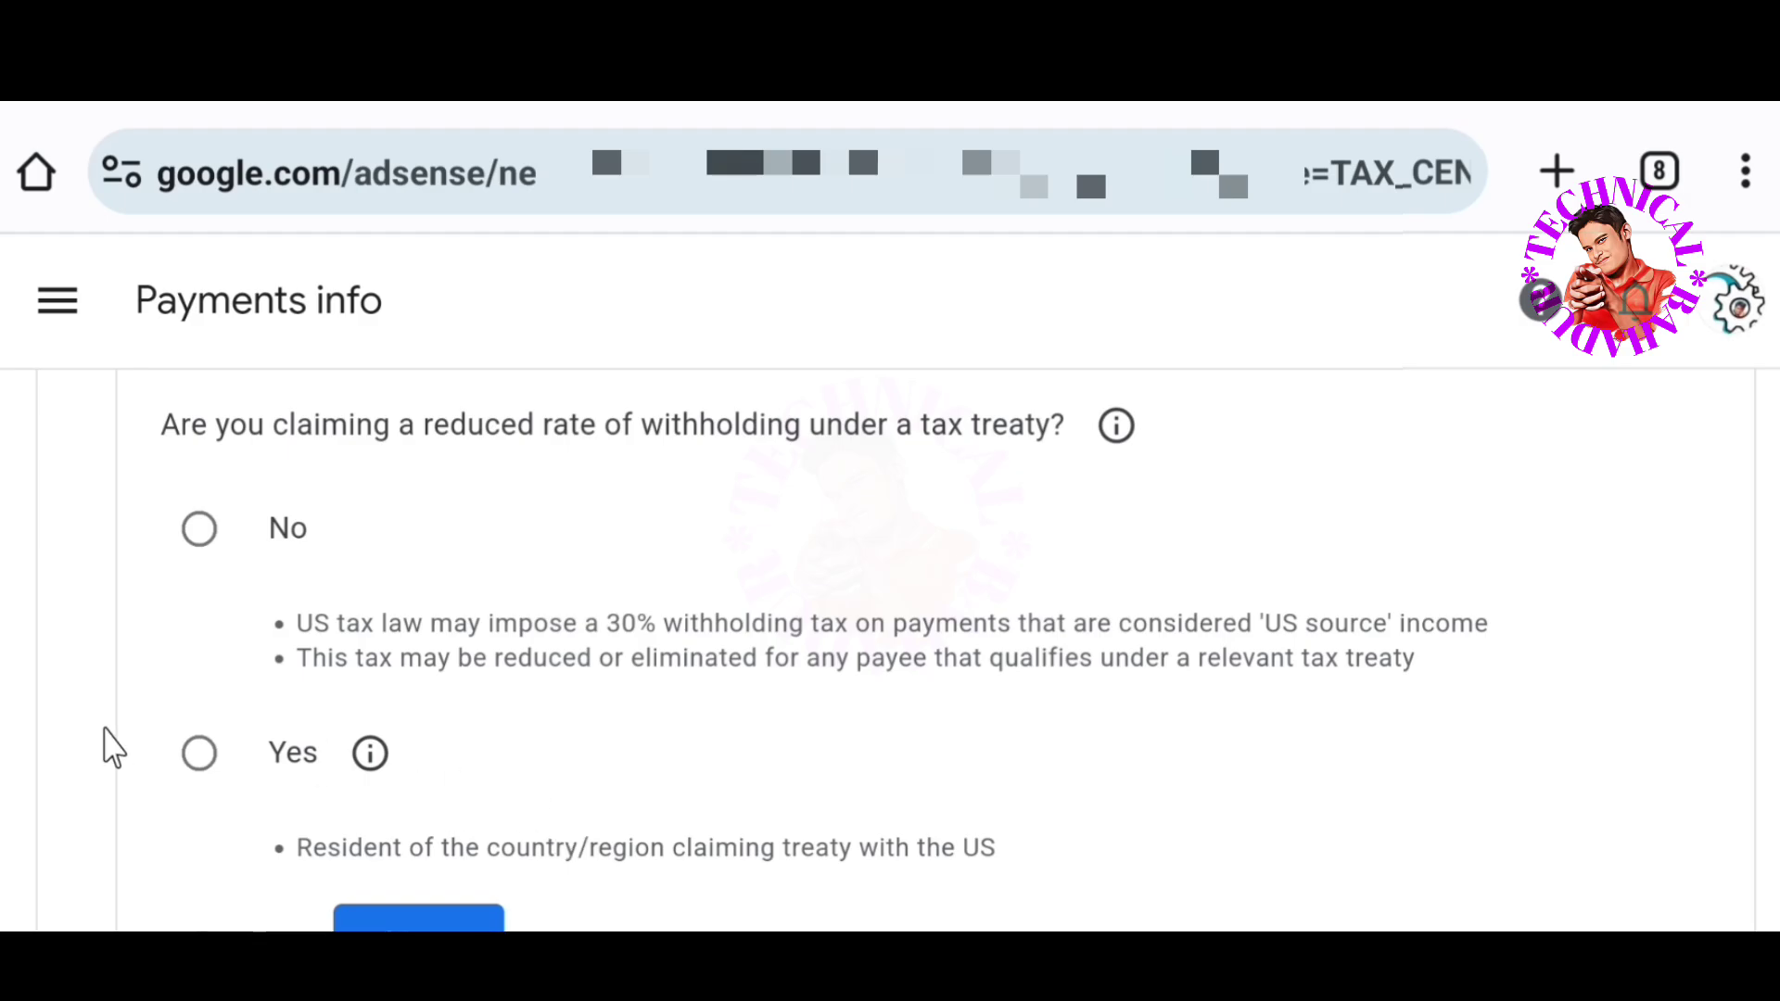
Claim a reduced rate of withholding under a tax treaty as a resident of India
{"action": "left_click", "coordinate": [199, 754]}
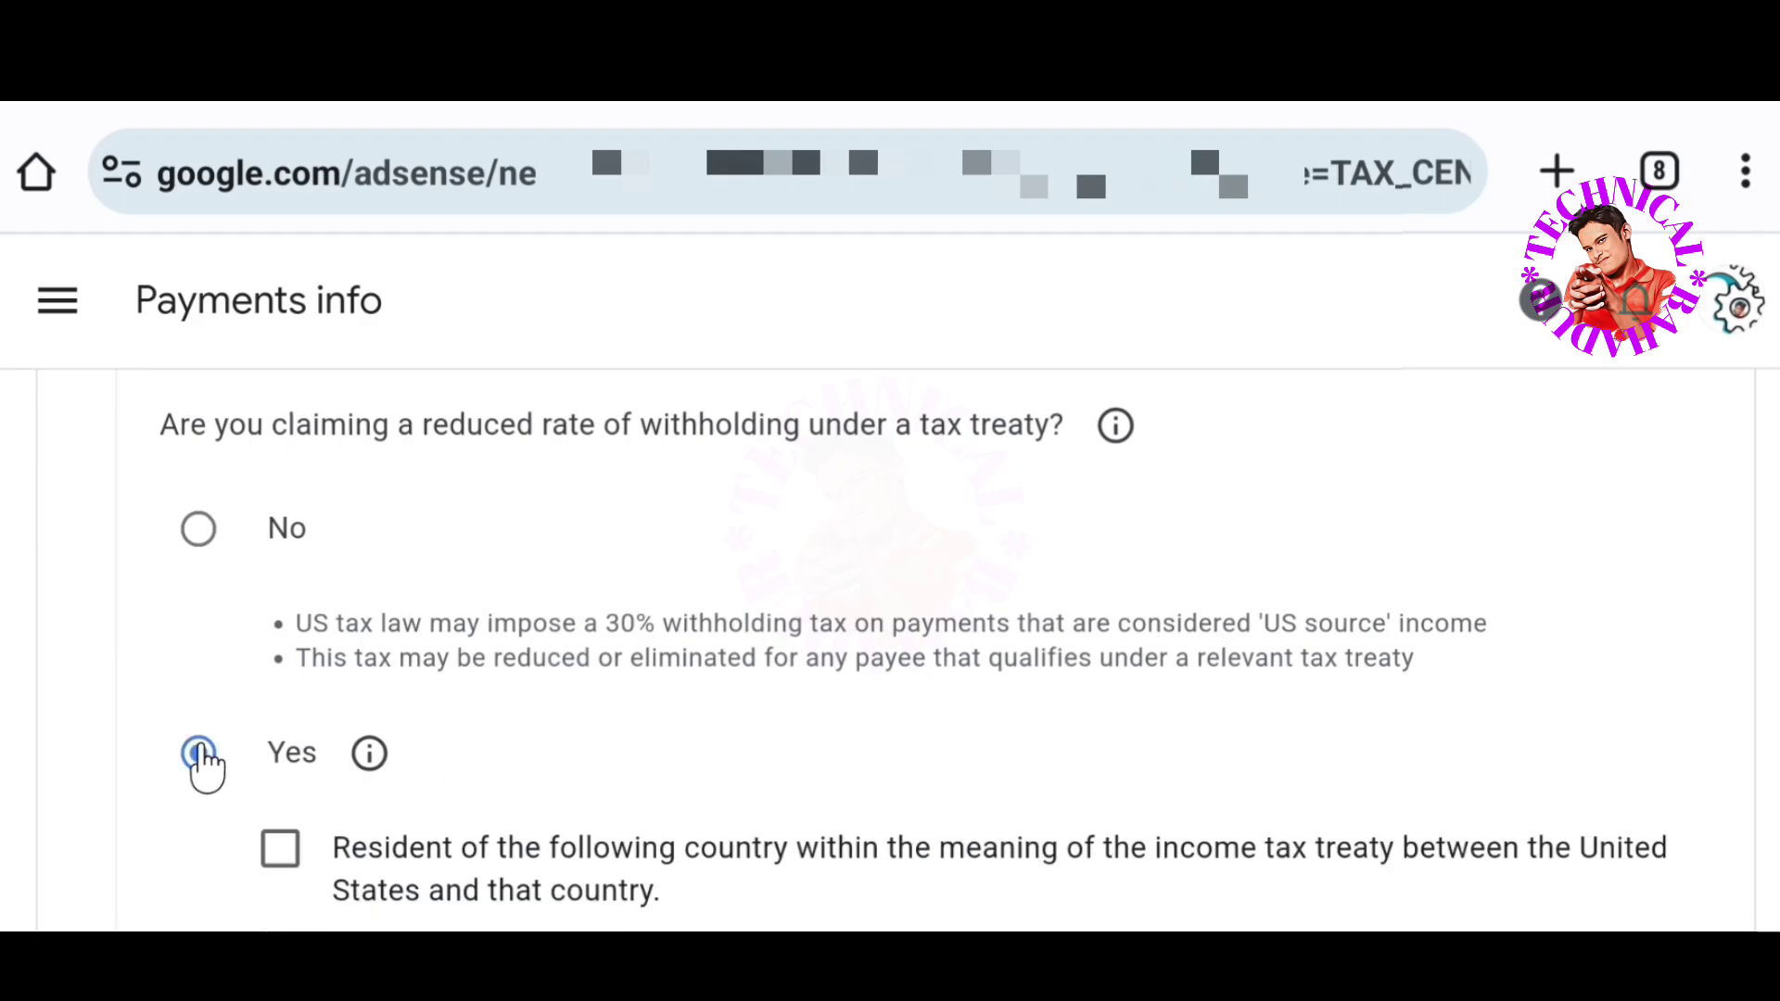
{"action": "scroll", "coordinate": [241, 767], "scroll_direction": "down", "scroll_amount": 3}
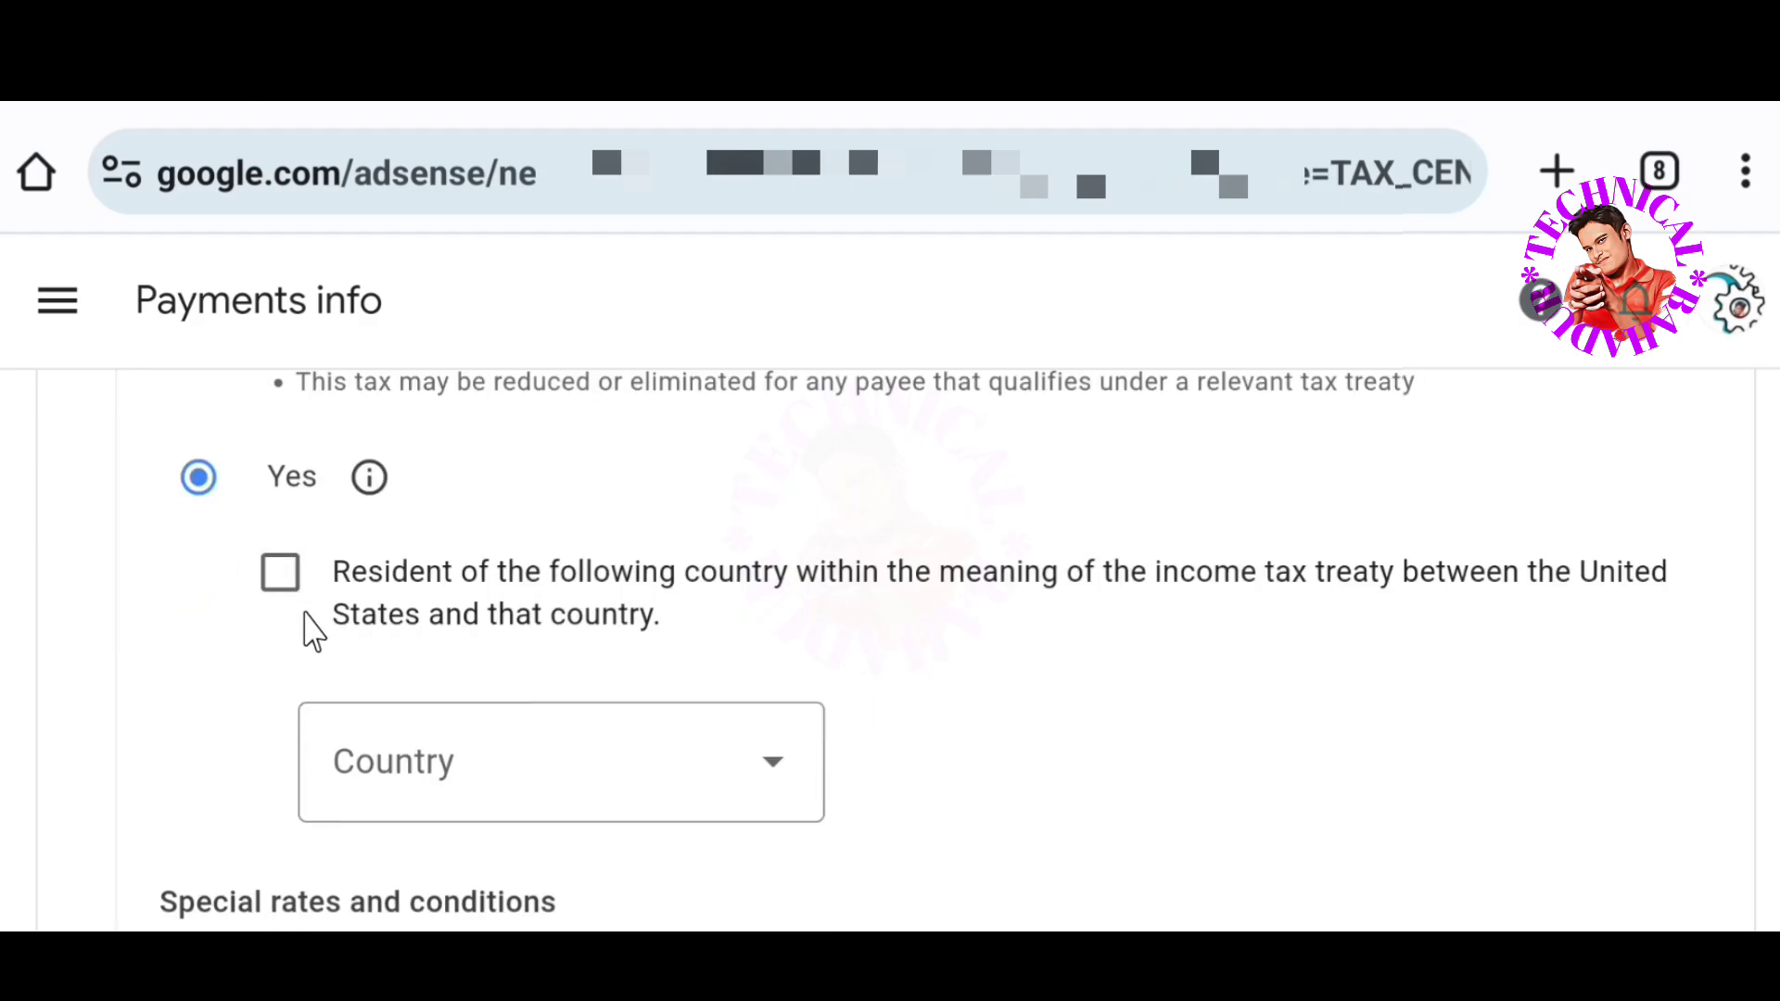
{"action": "left_click", "coordinate": [287, 582]}
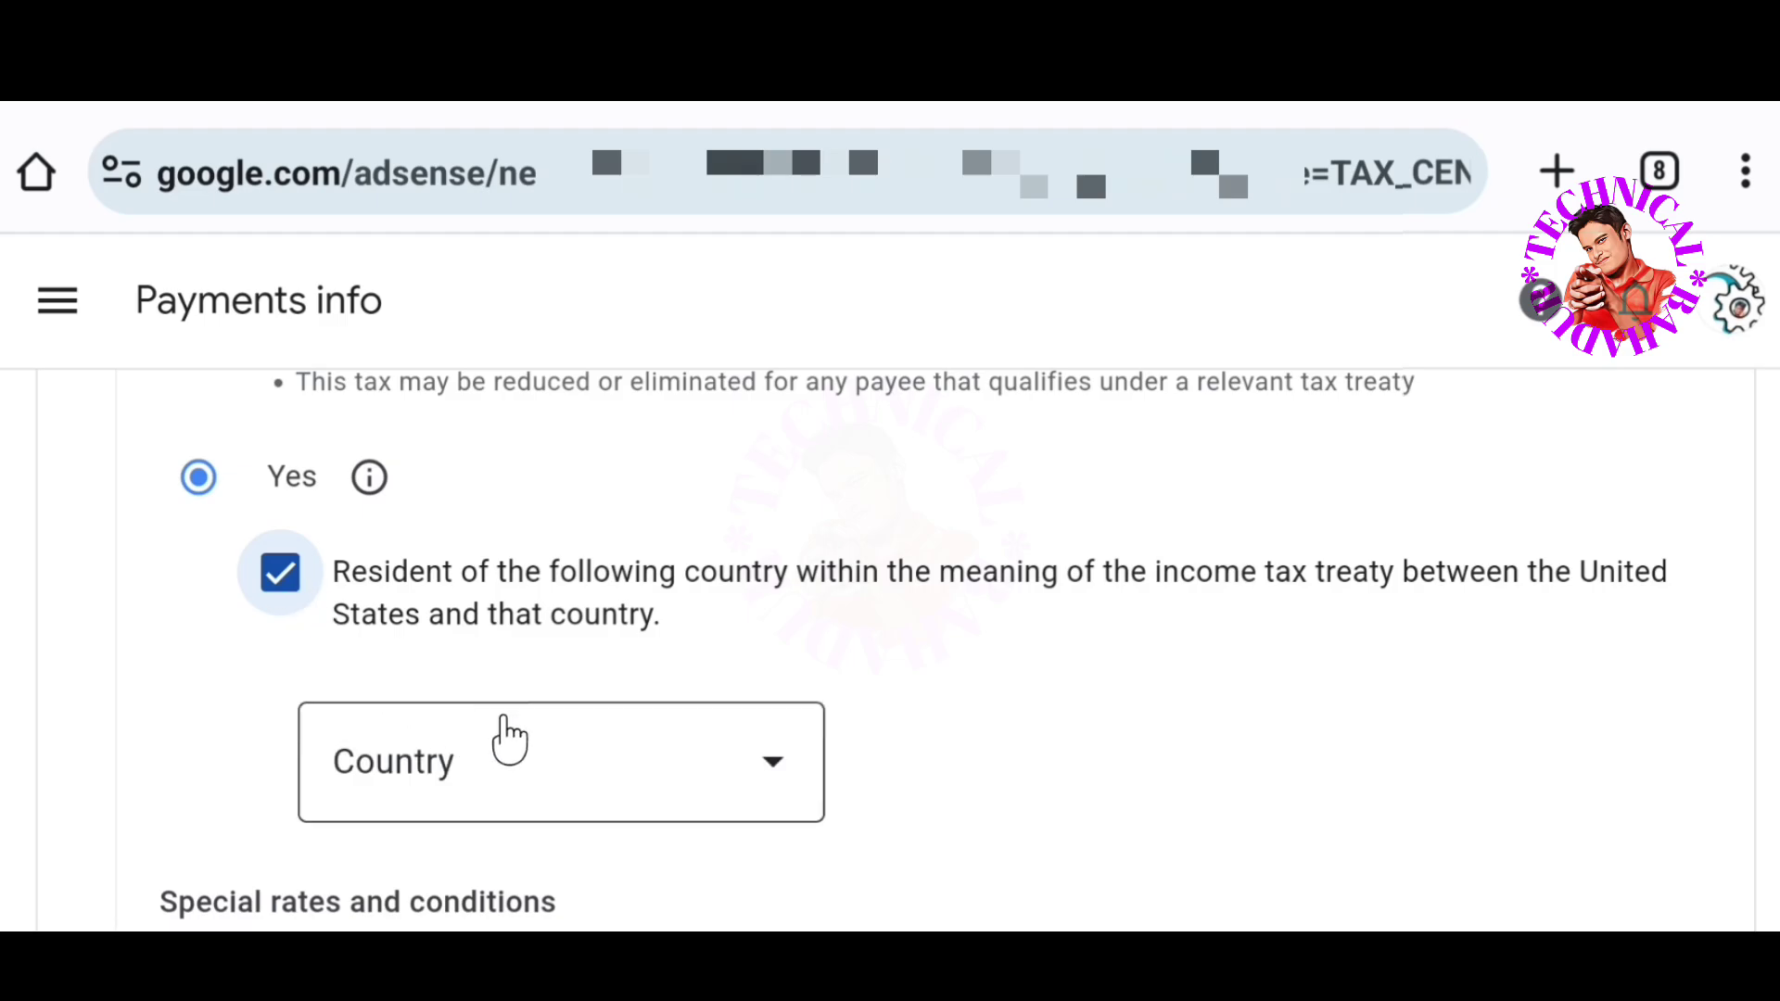
{"action": "left_click", "coordinate": [644, 769]}
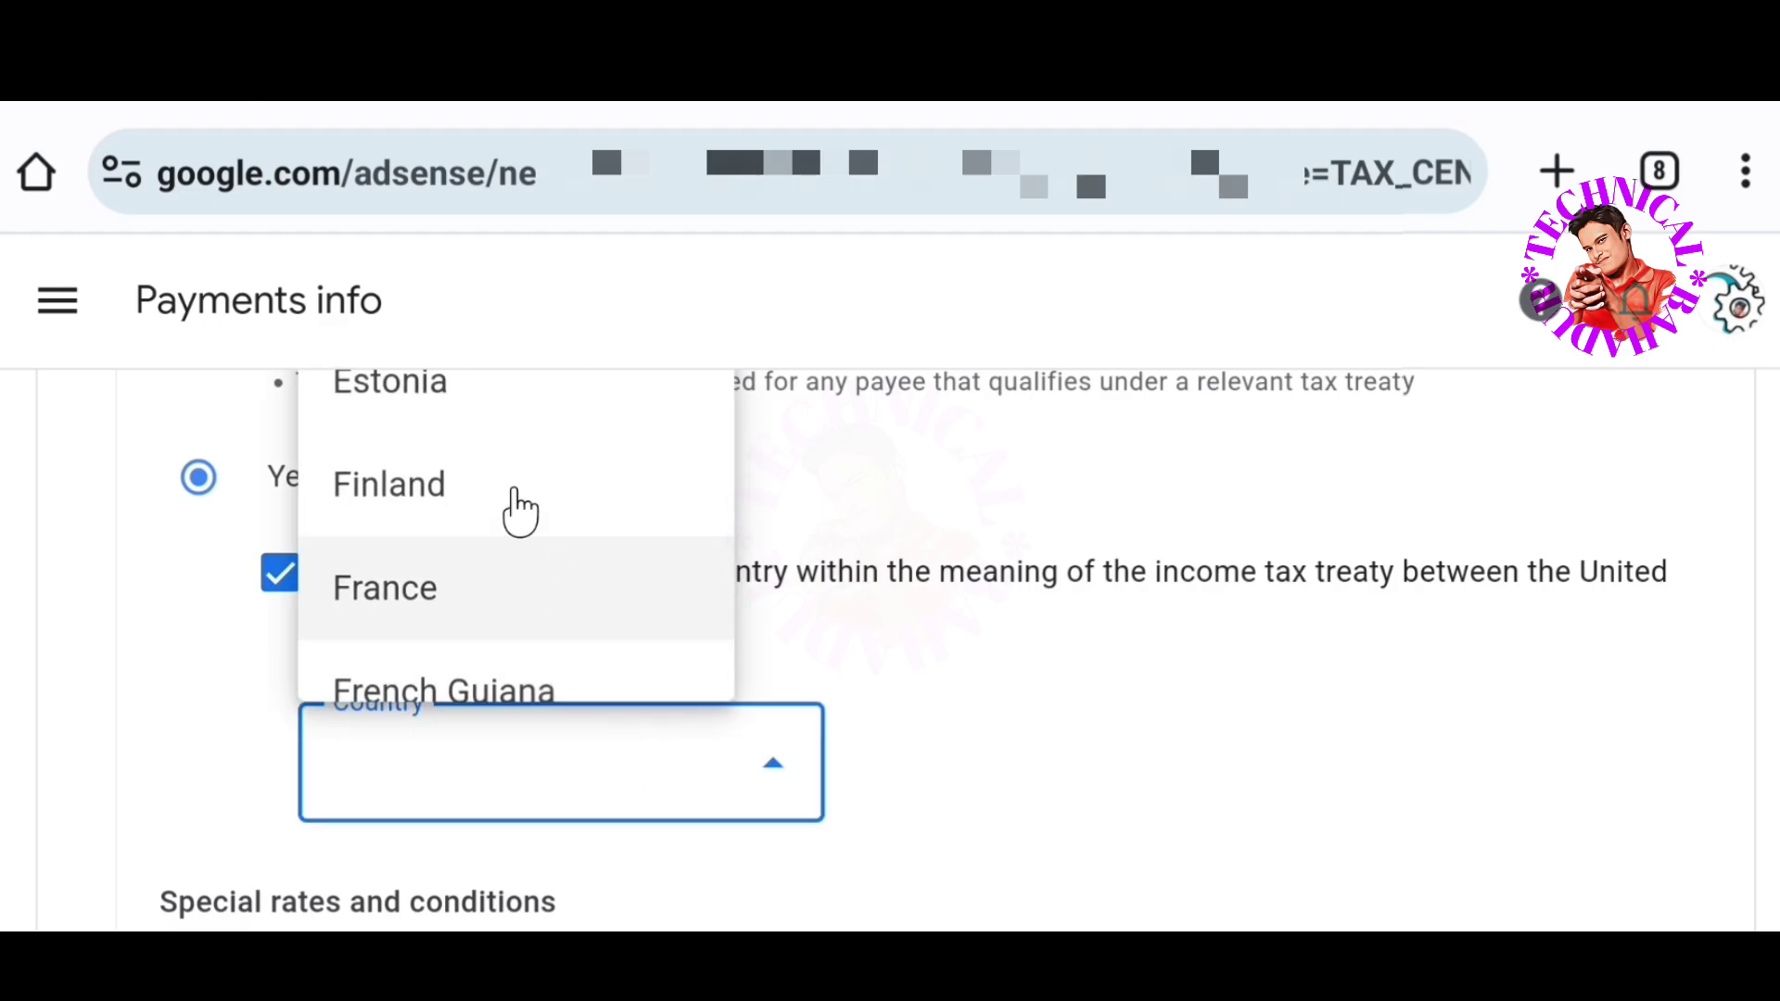
{"action": "scroll", "coordinate": [469, 453], "scroll_direction": "down", "scroll_amount": 5}
{"action": "left_click", "coordinate": [448, 721]}
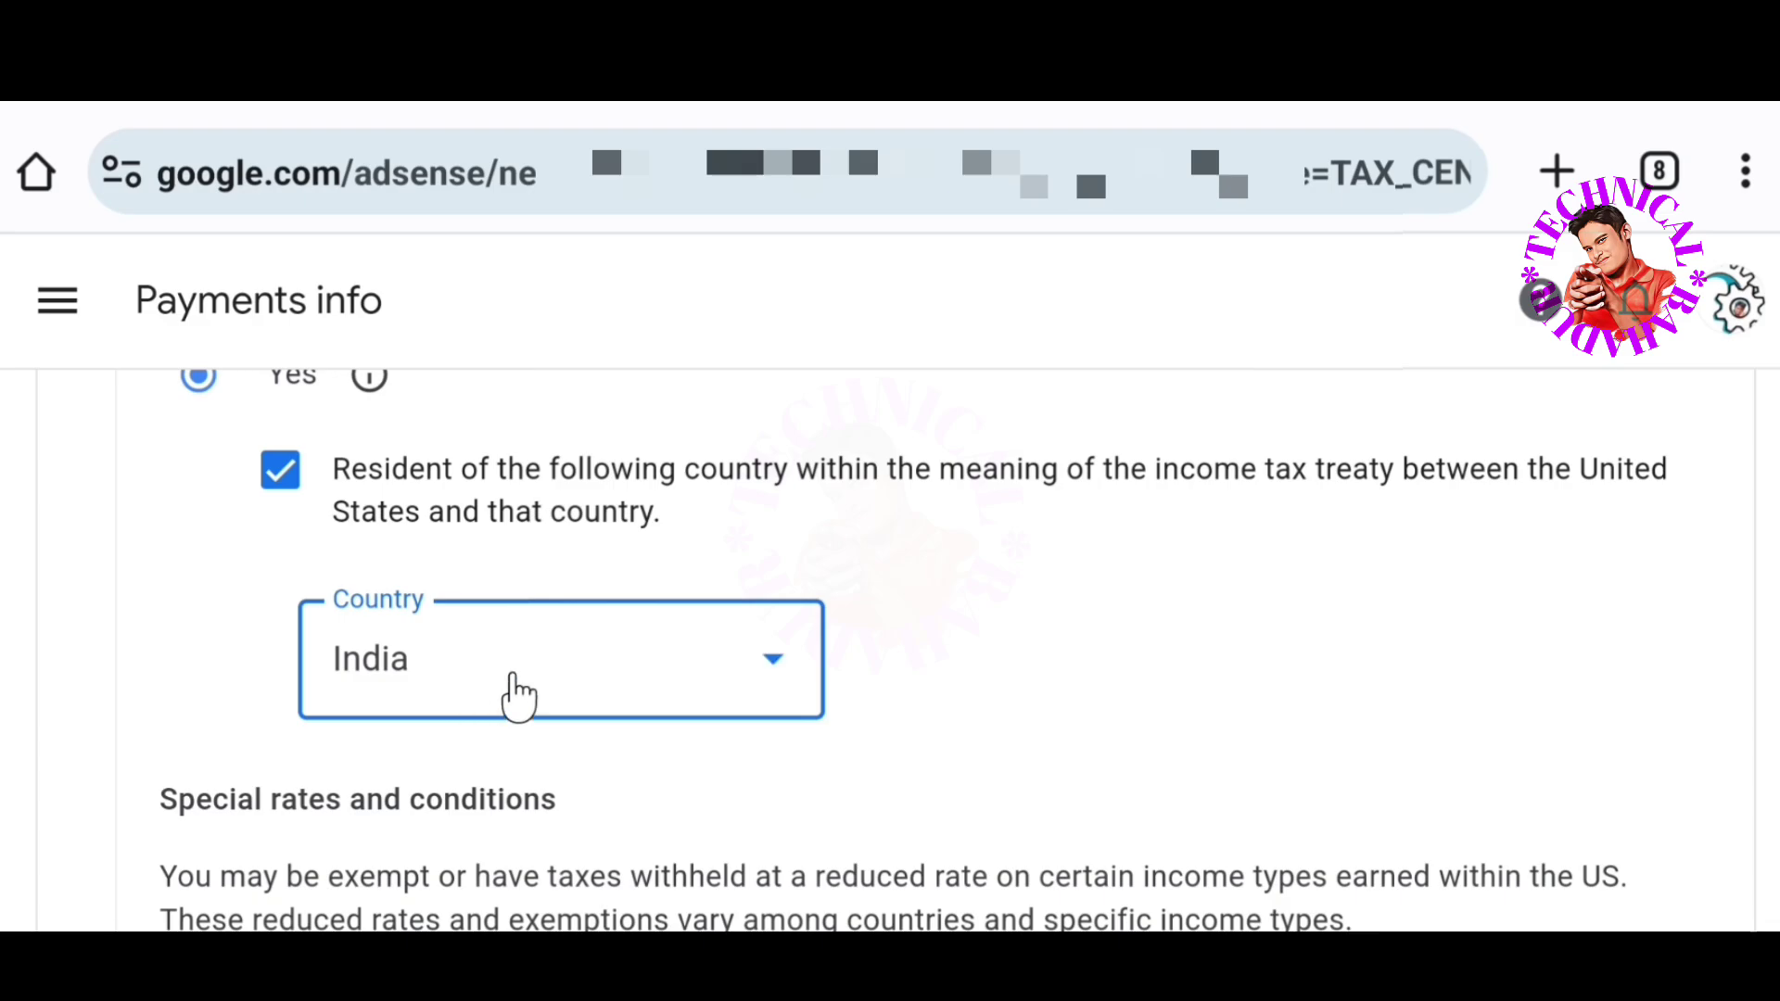
Claim Services income under Article 7 and paragraph 1 at the 0% reduced treaty rate and tick the statement that the treaty terms are met
{"action": "scroll", "coordinate": [570, 644], "scroll_direction": "down", "scroll_amount": 3}
{"action": "scroll", "coordinate": [572, 646], "scroll_direction": "down", "scroll_amount": 3}
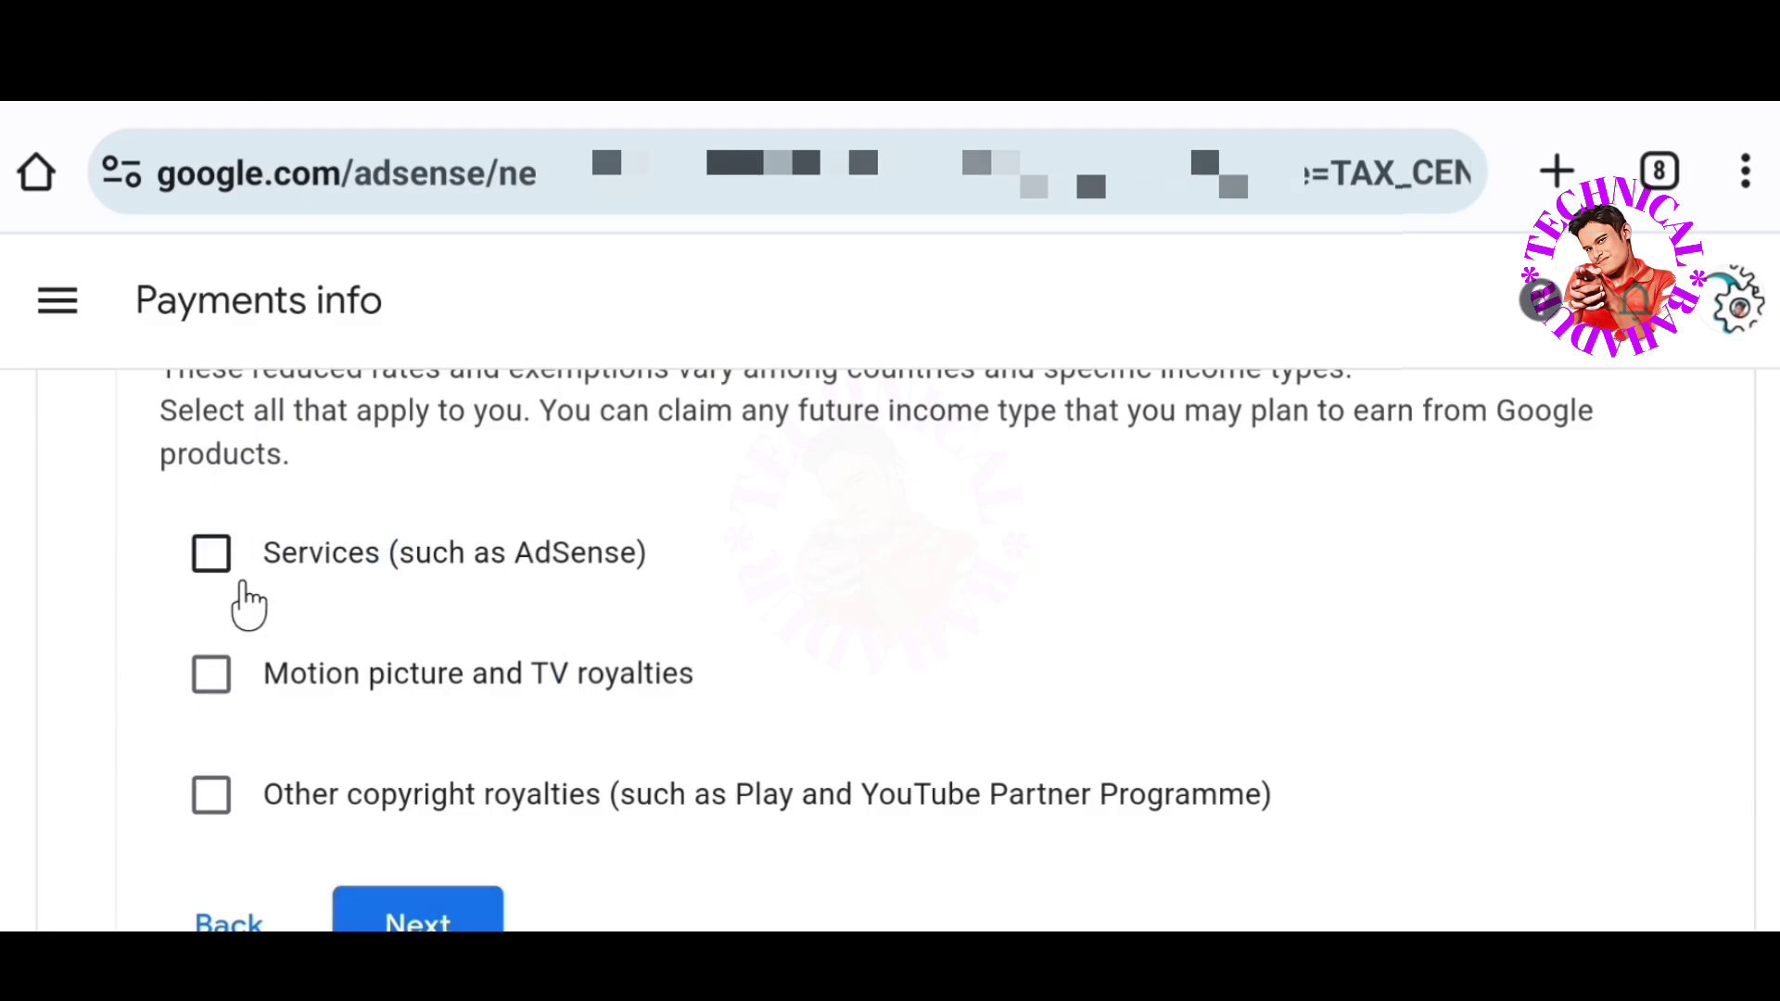
{"action": "left_click", "coordinate": [212, 554]}
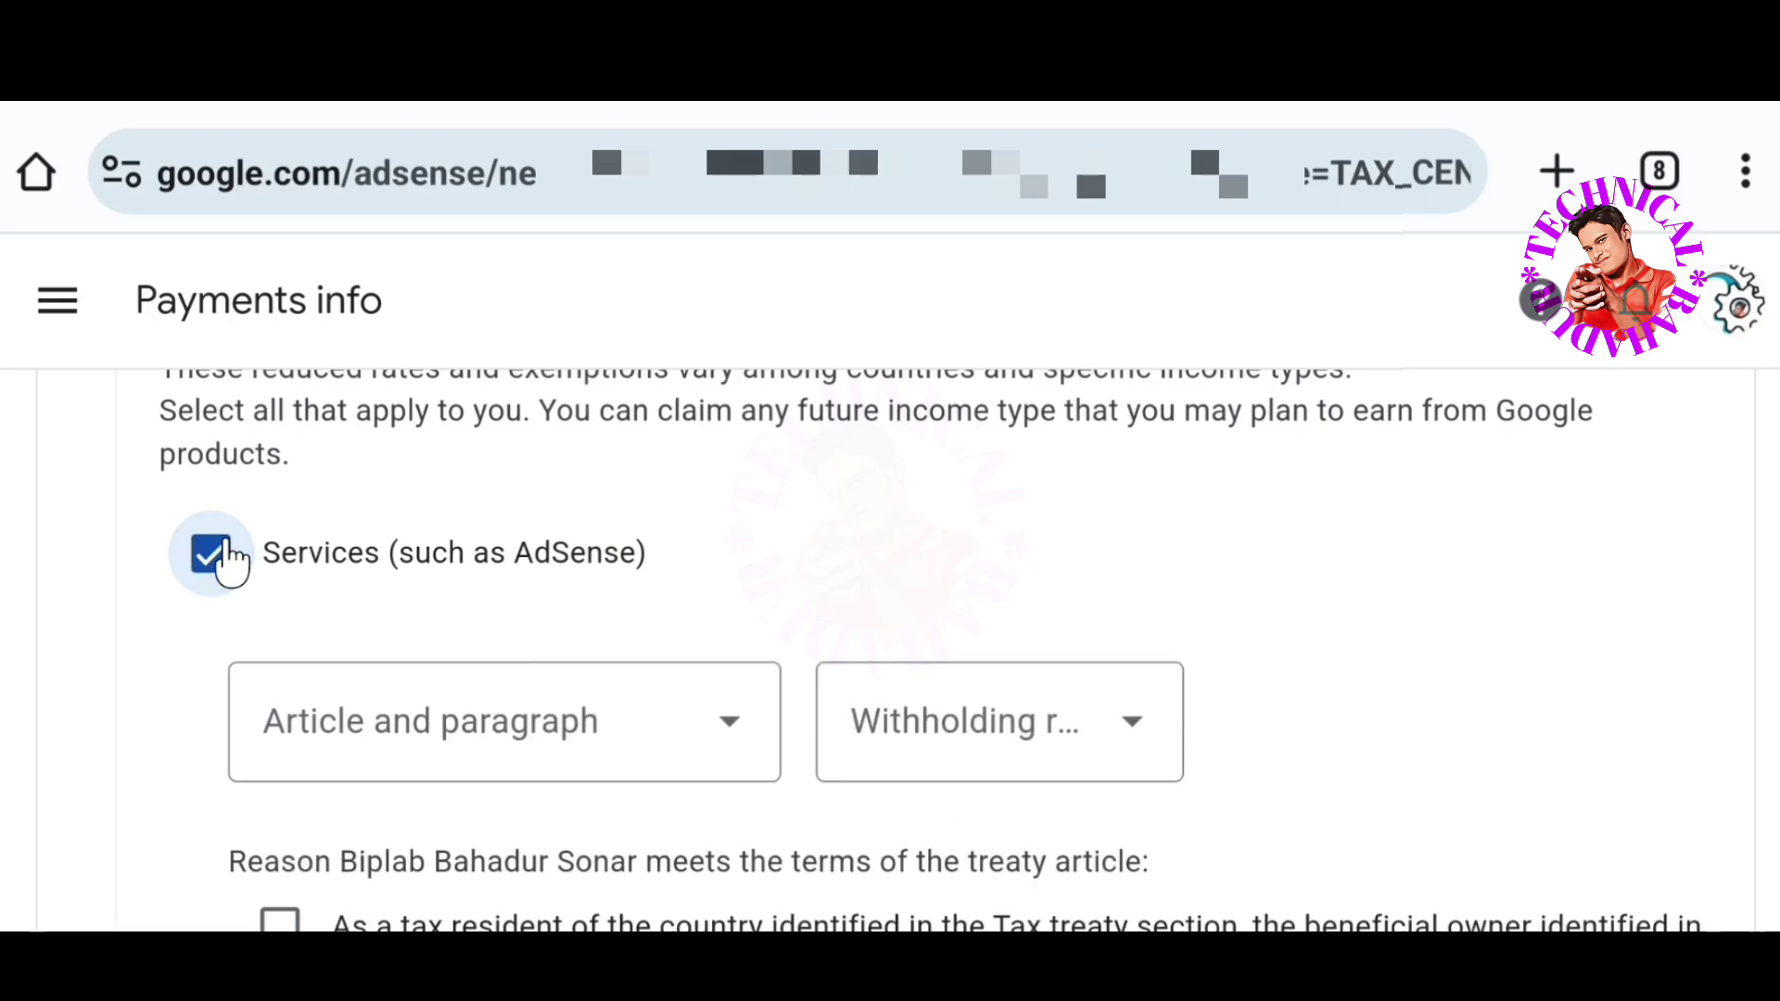
{"action": "left_click", "coordinate": [612, 727]}
{"action": "scroll", "coordinate": [553, 750], "scroll_direction": "down", "scroll_amount": 1}
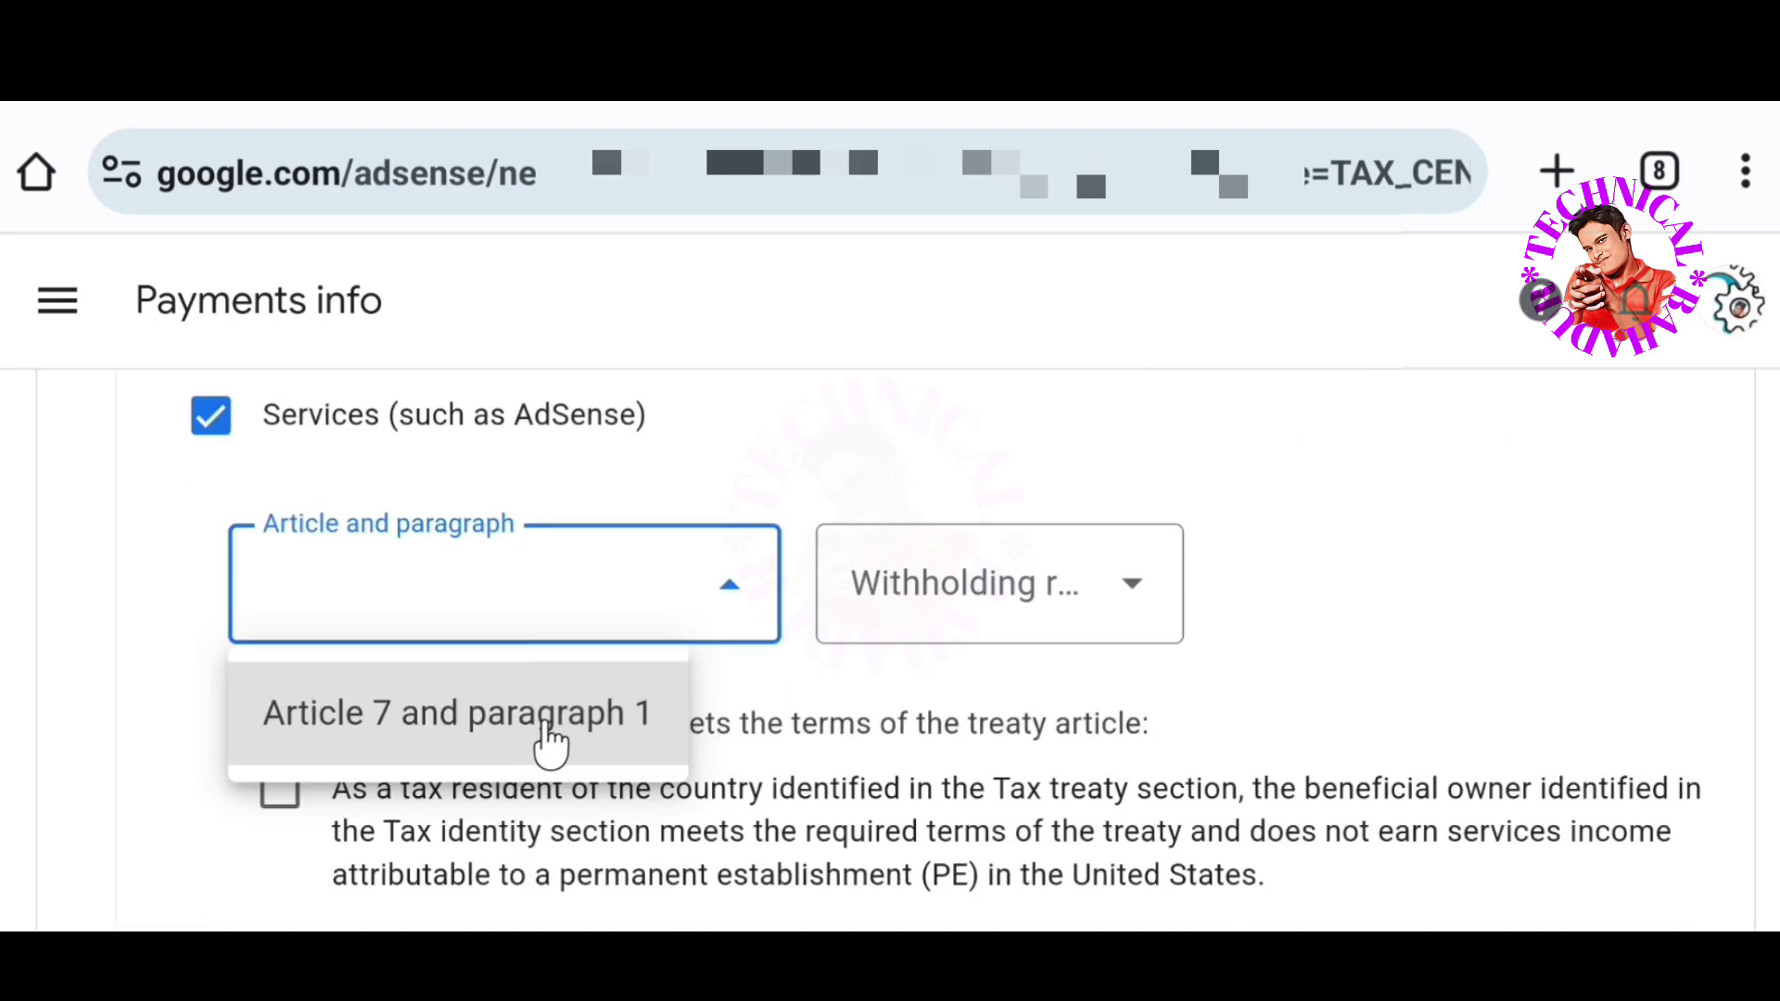
{"action": "left_click", "coordinate": [517, 729]}
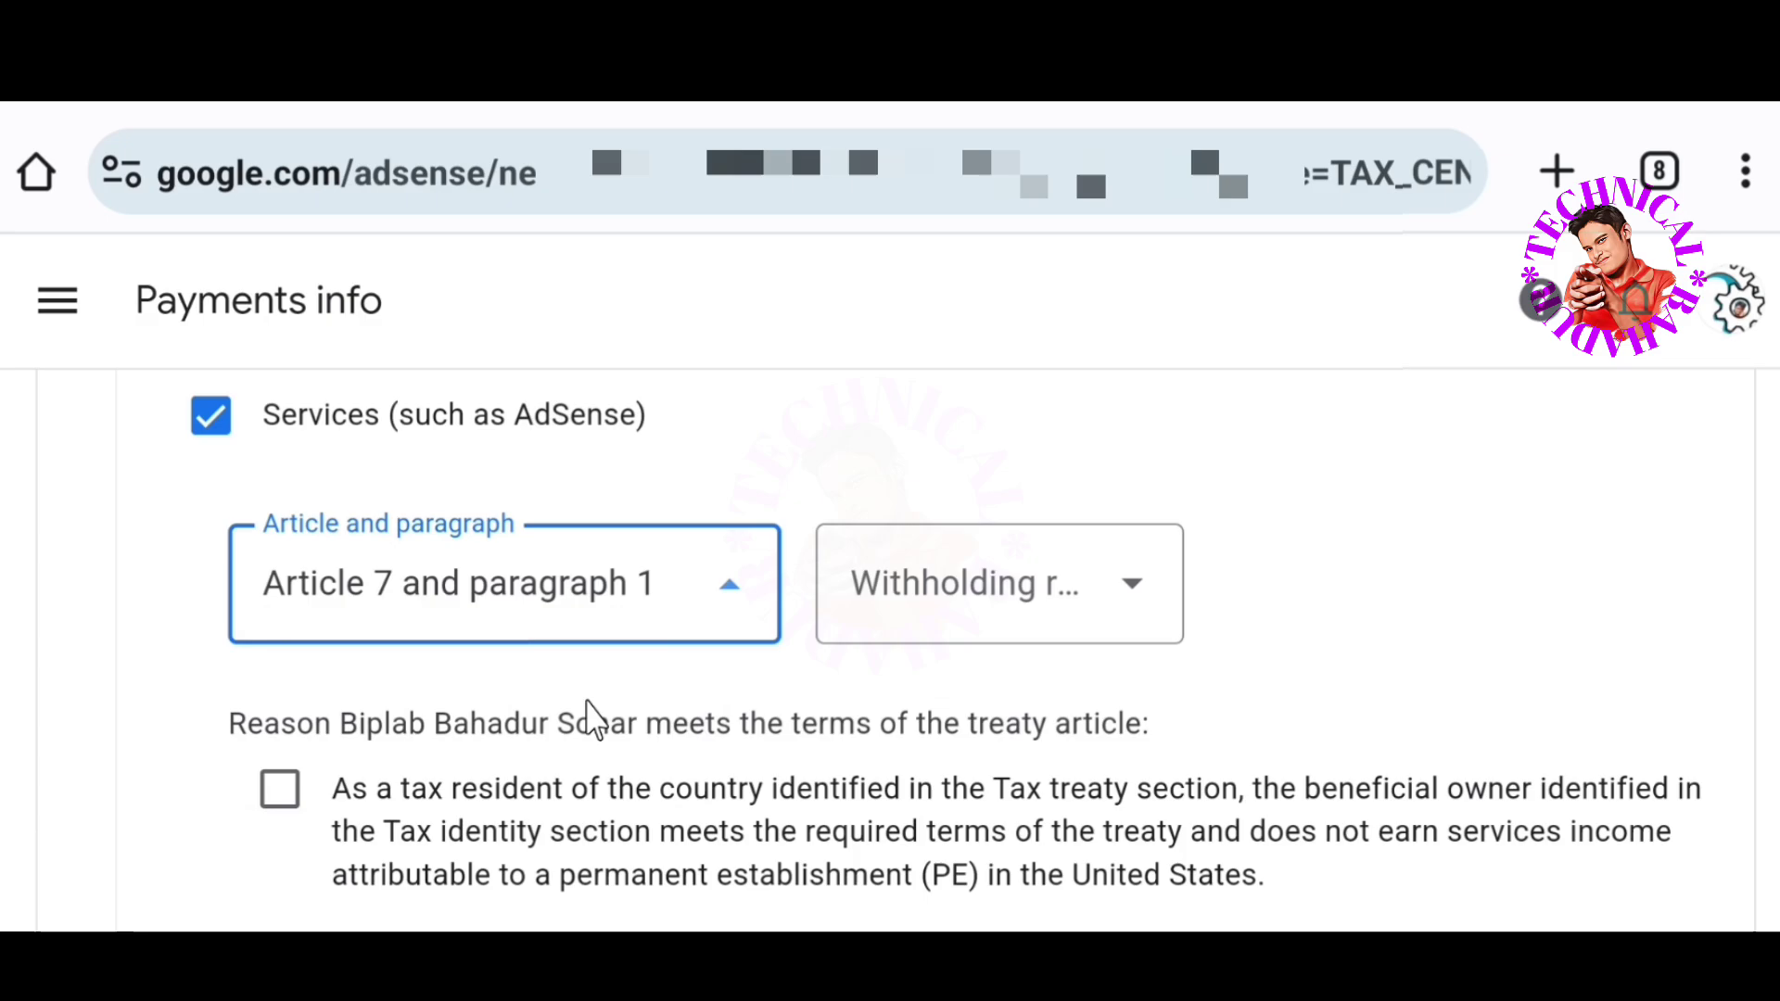
{"action": "left_click", "coordinate": [1101, 584]}
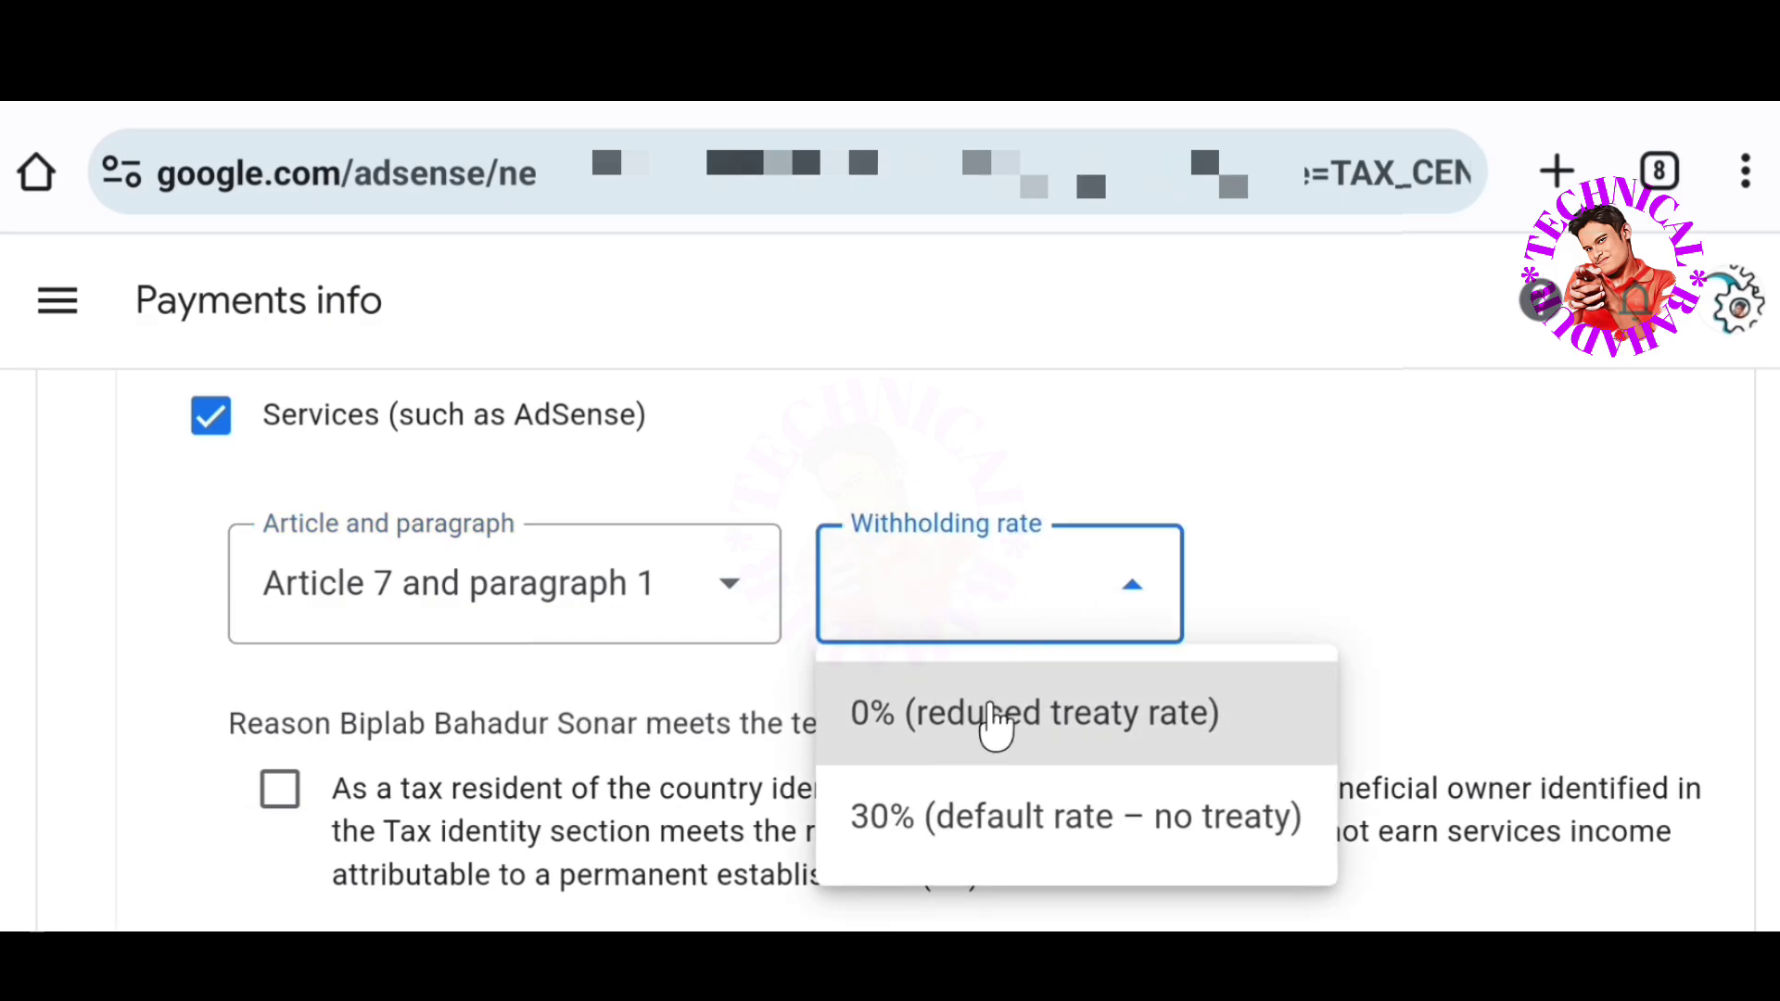
{"action": "left_click", "coordinate": [1117, 712]}
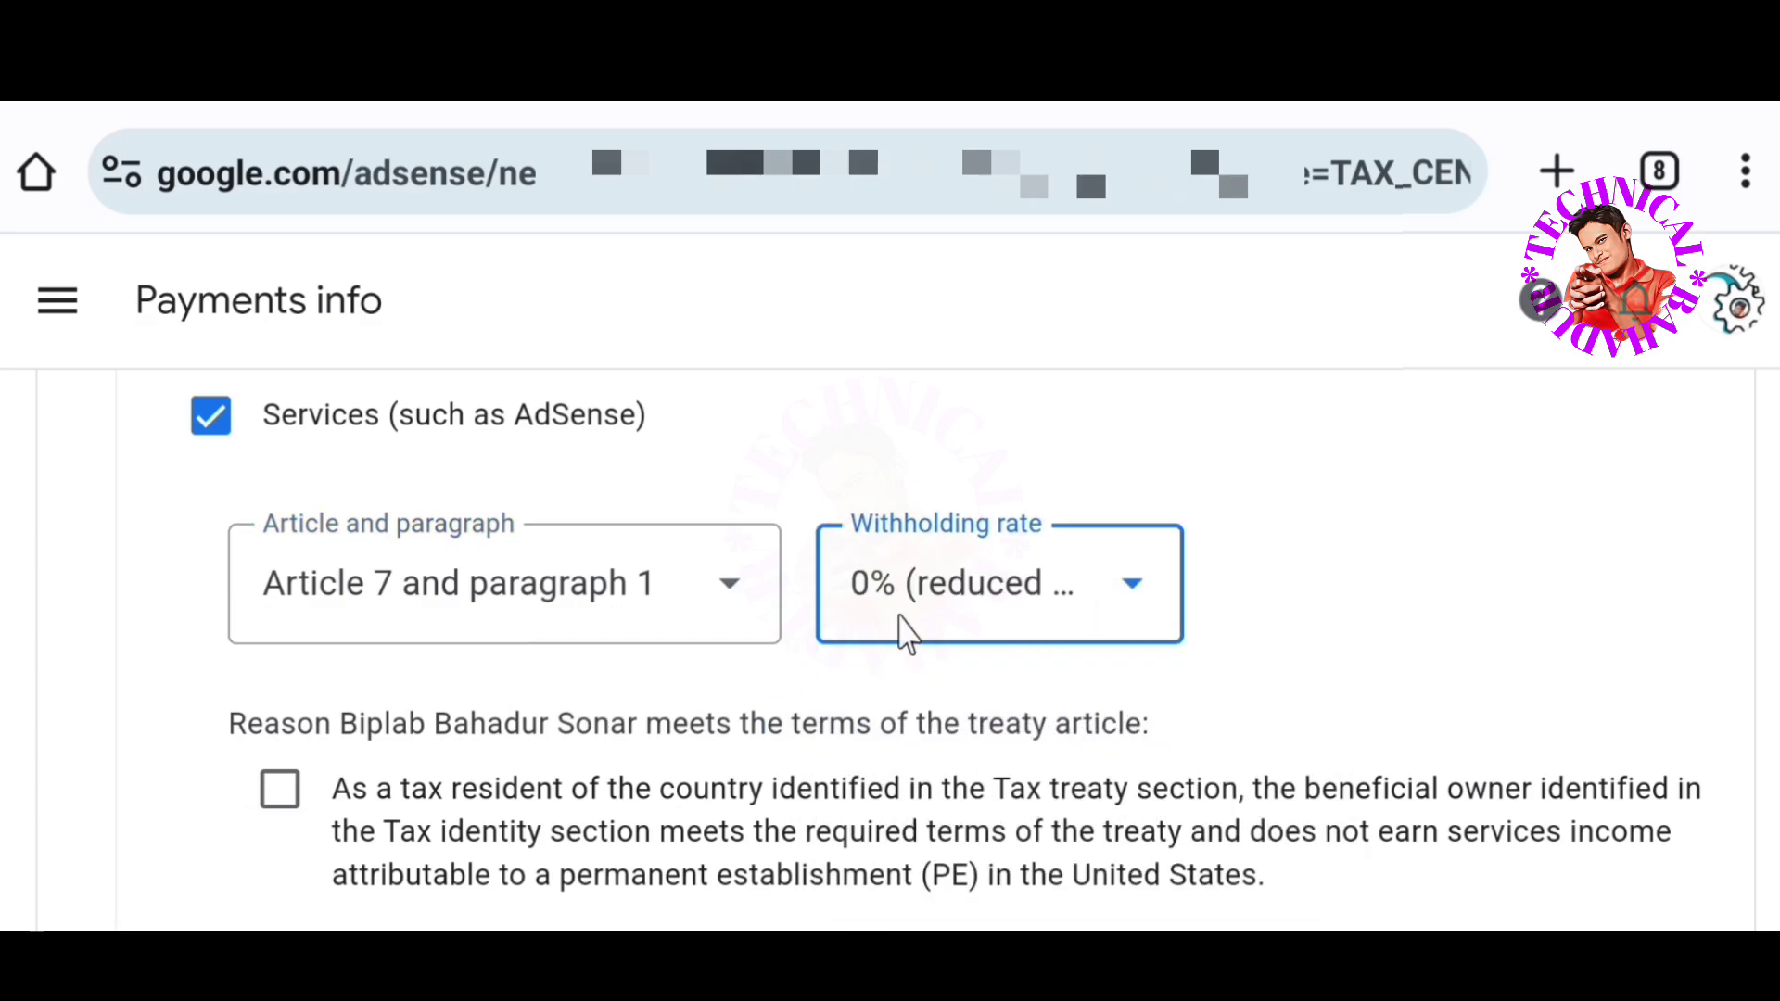
{"action": "scroll", "coordinate": [178, 864], "scroll_direction": "down", "scroll_amount": 3}
{"action": "left_click", "coordinate": [280, 514]}
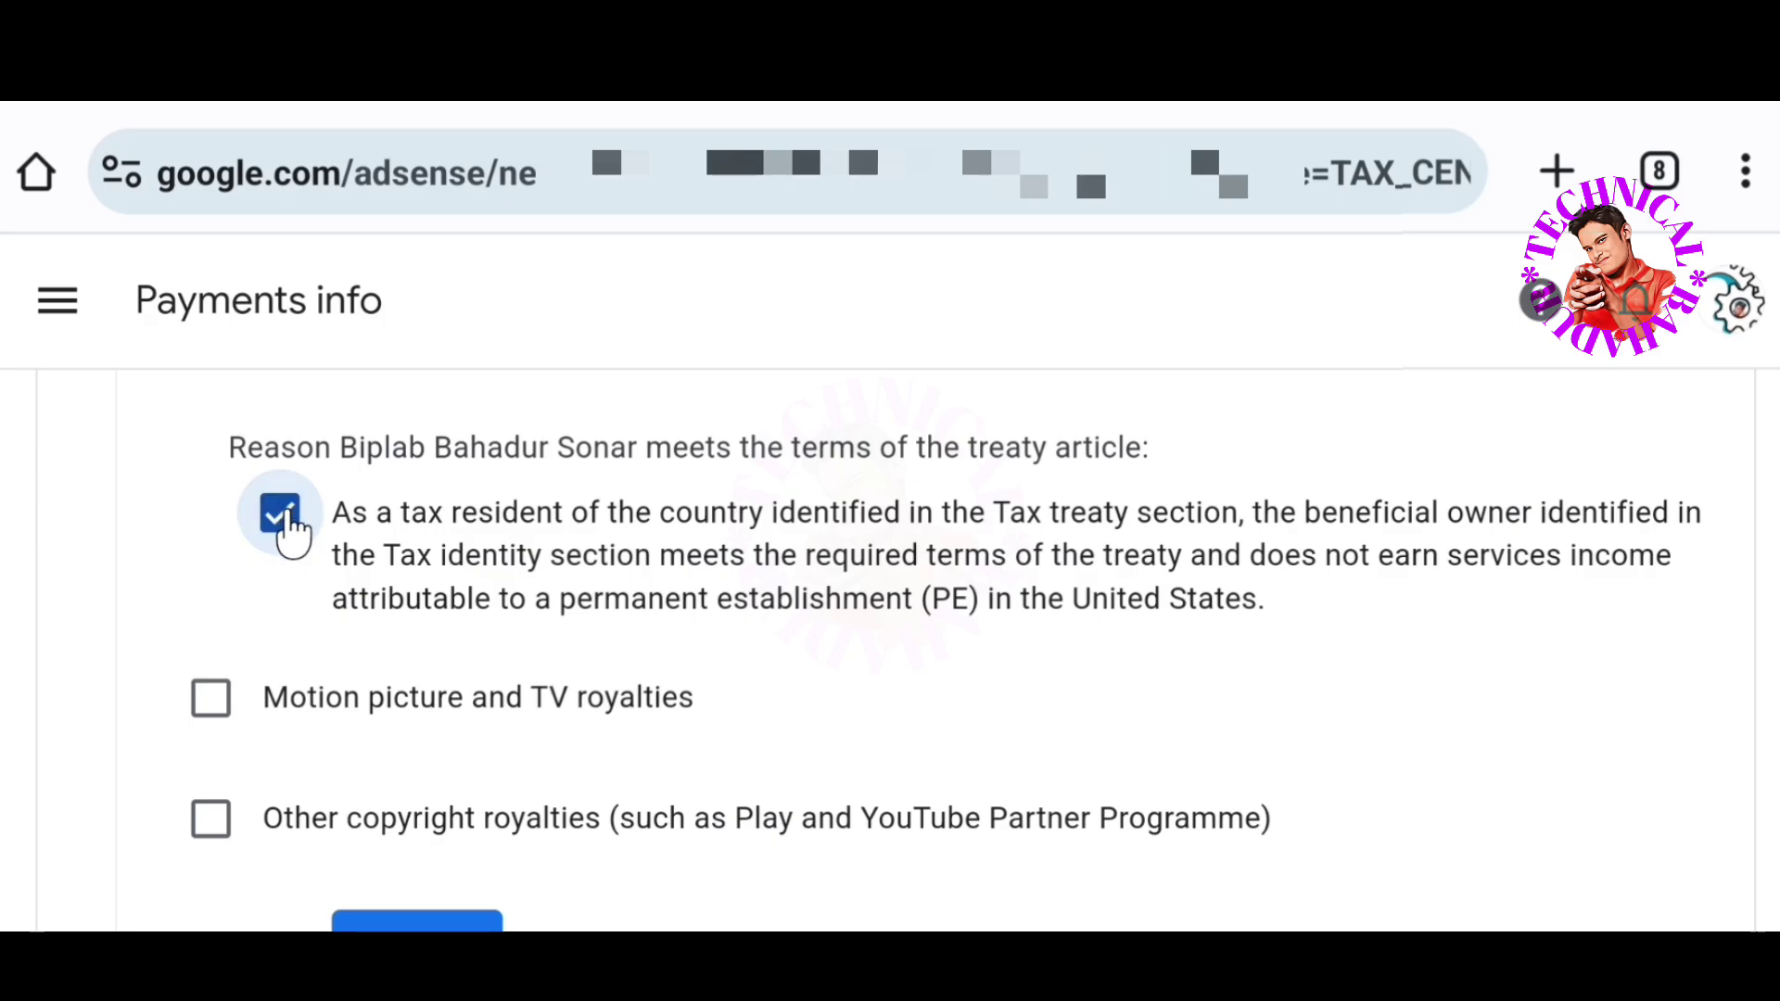
{"action": "left_click", "coordinate": [280, 515]}
{"action": "left_click", "coordinate": [280, 515]}
Claim motion picture and TV royalties under Article 12 and paragraph 2A II at the 15% reduced treaty rate and tick the treaty-terms statement
{"action": "left_click", "coordinate": [211, 698]}
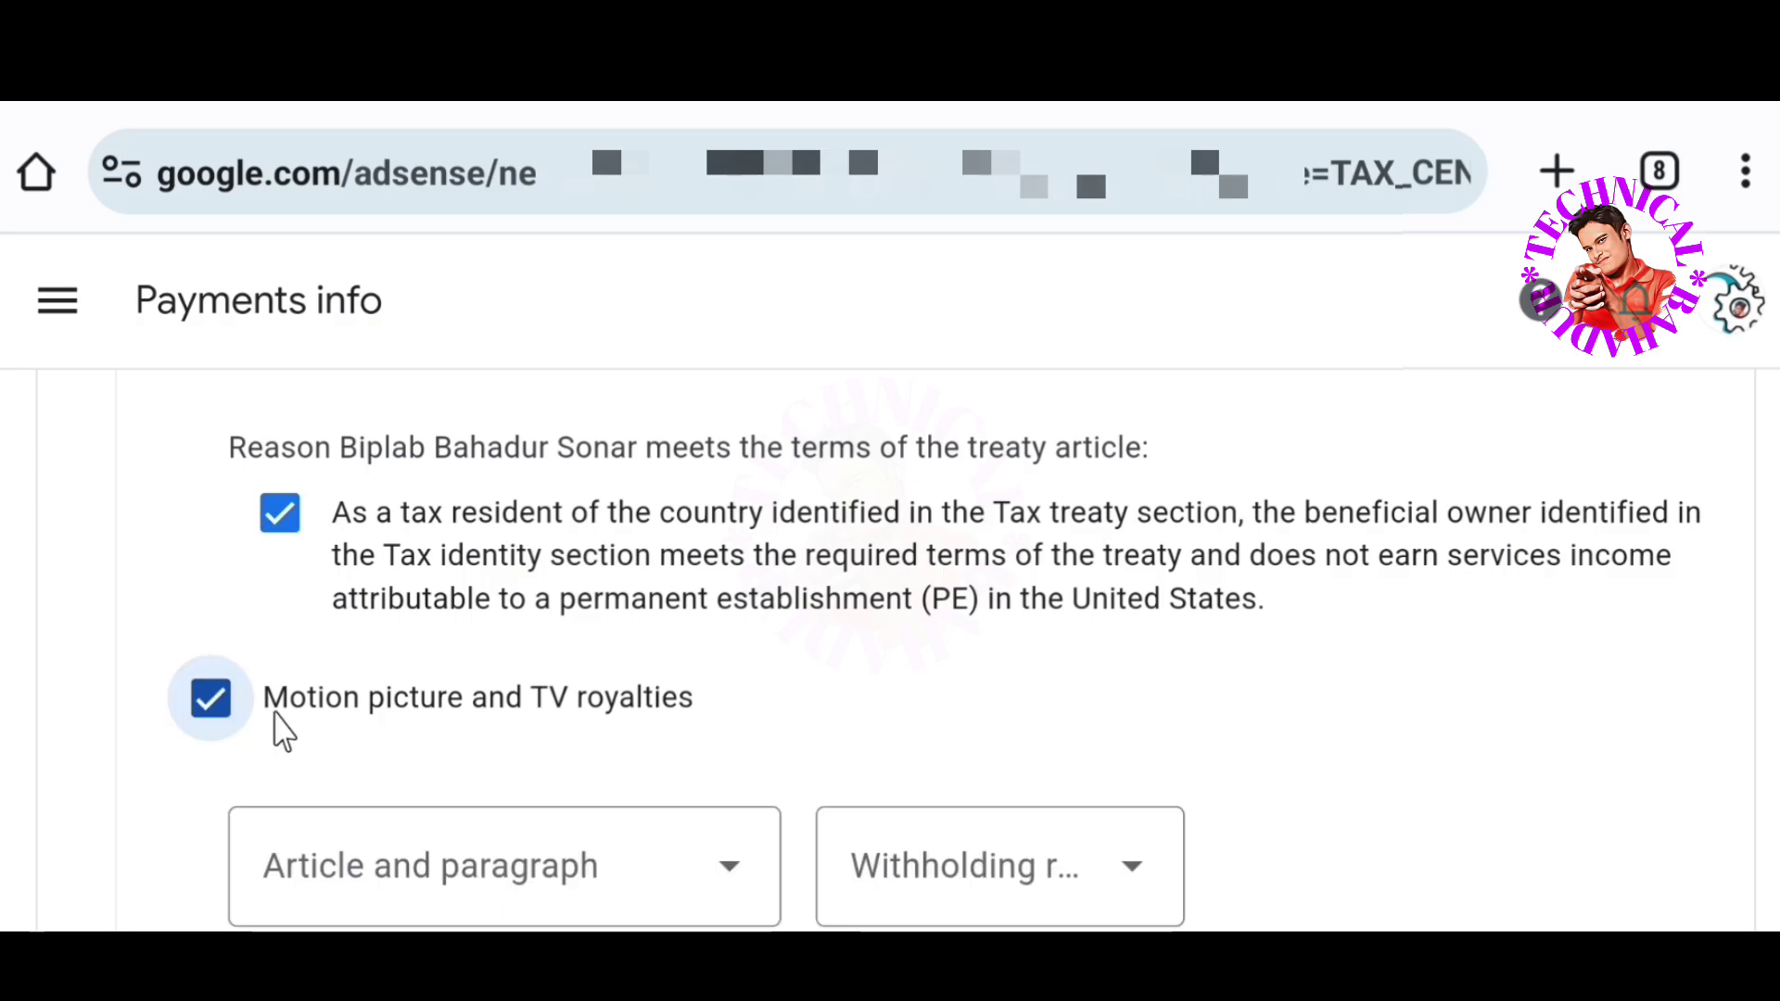
{"action": "scroll", "coordinate": [469, 707], "scroll_direction": "down", "scroll_amount": 3}
{"action": "left_click", "coordinate": [728, 594]}
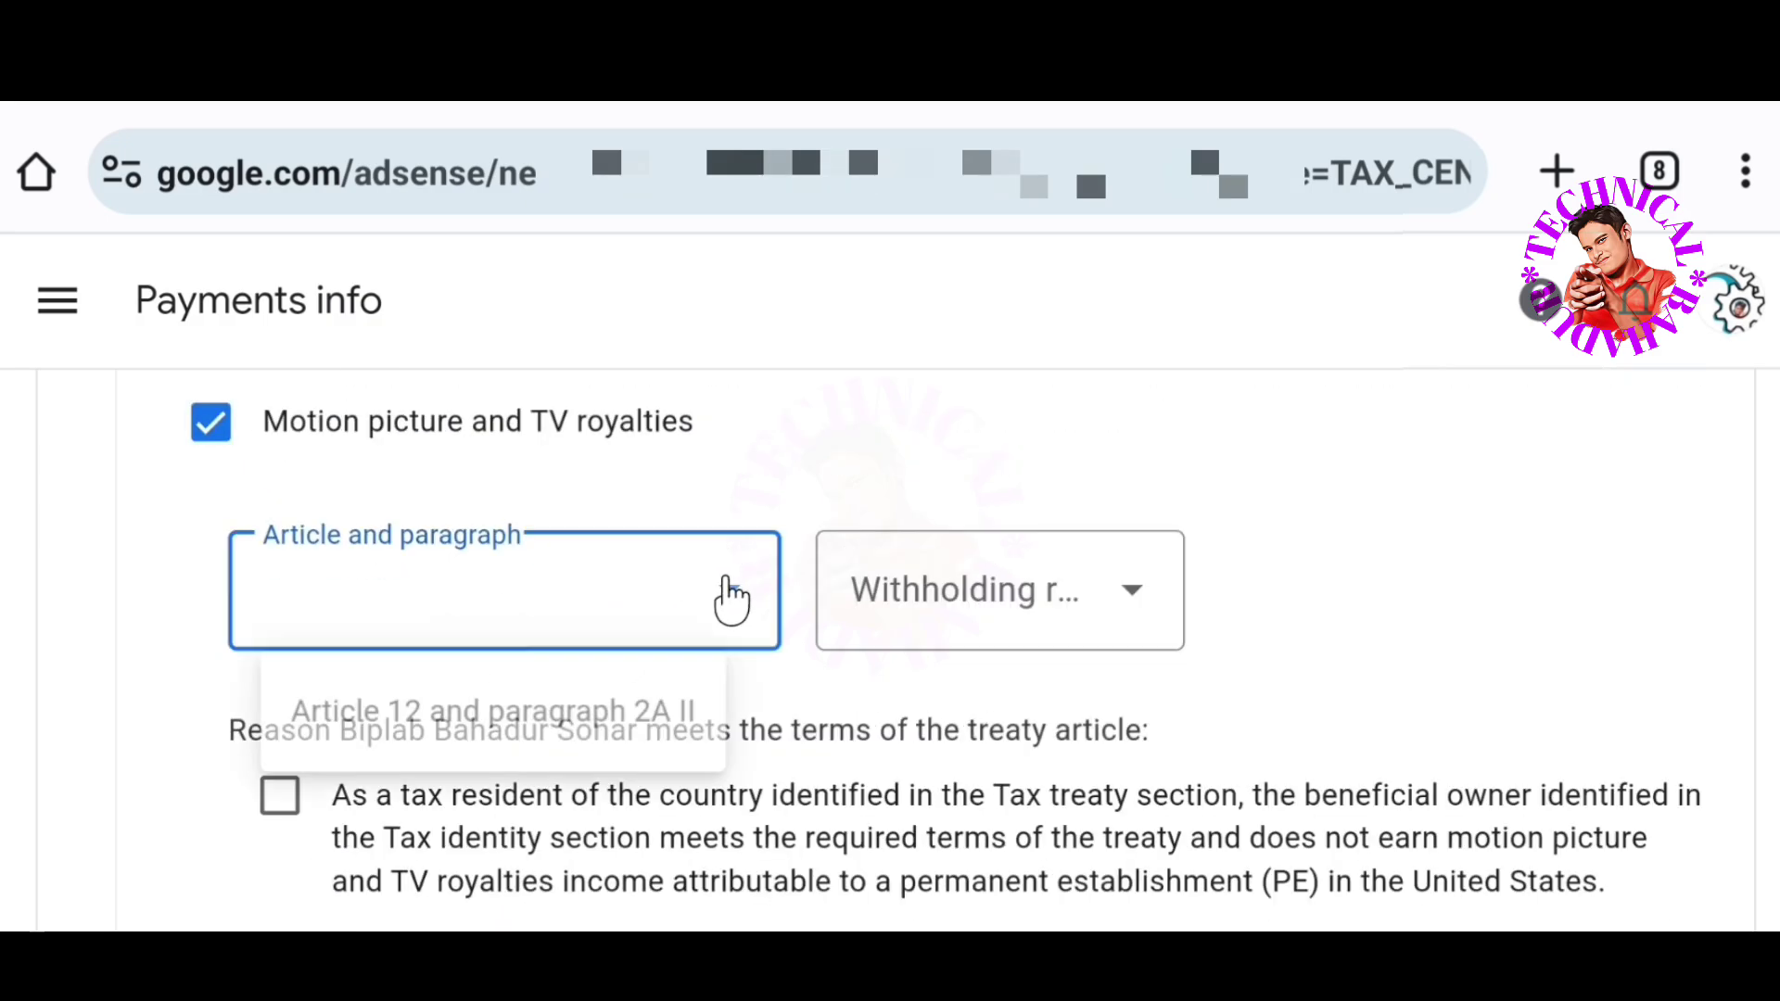
{"action": "left_click", "coordinate": [572, 732]}
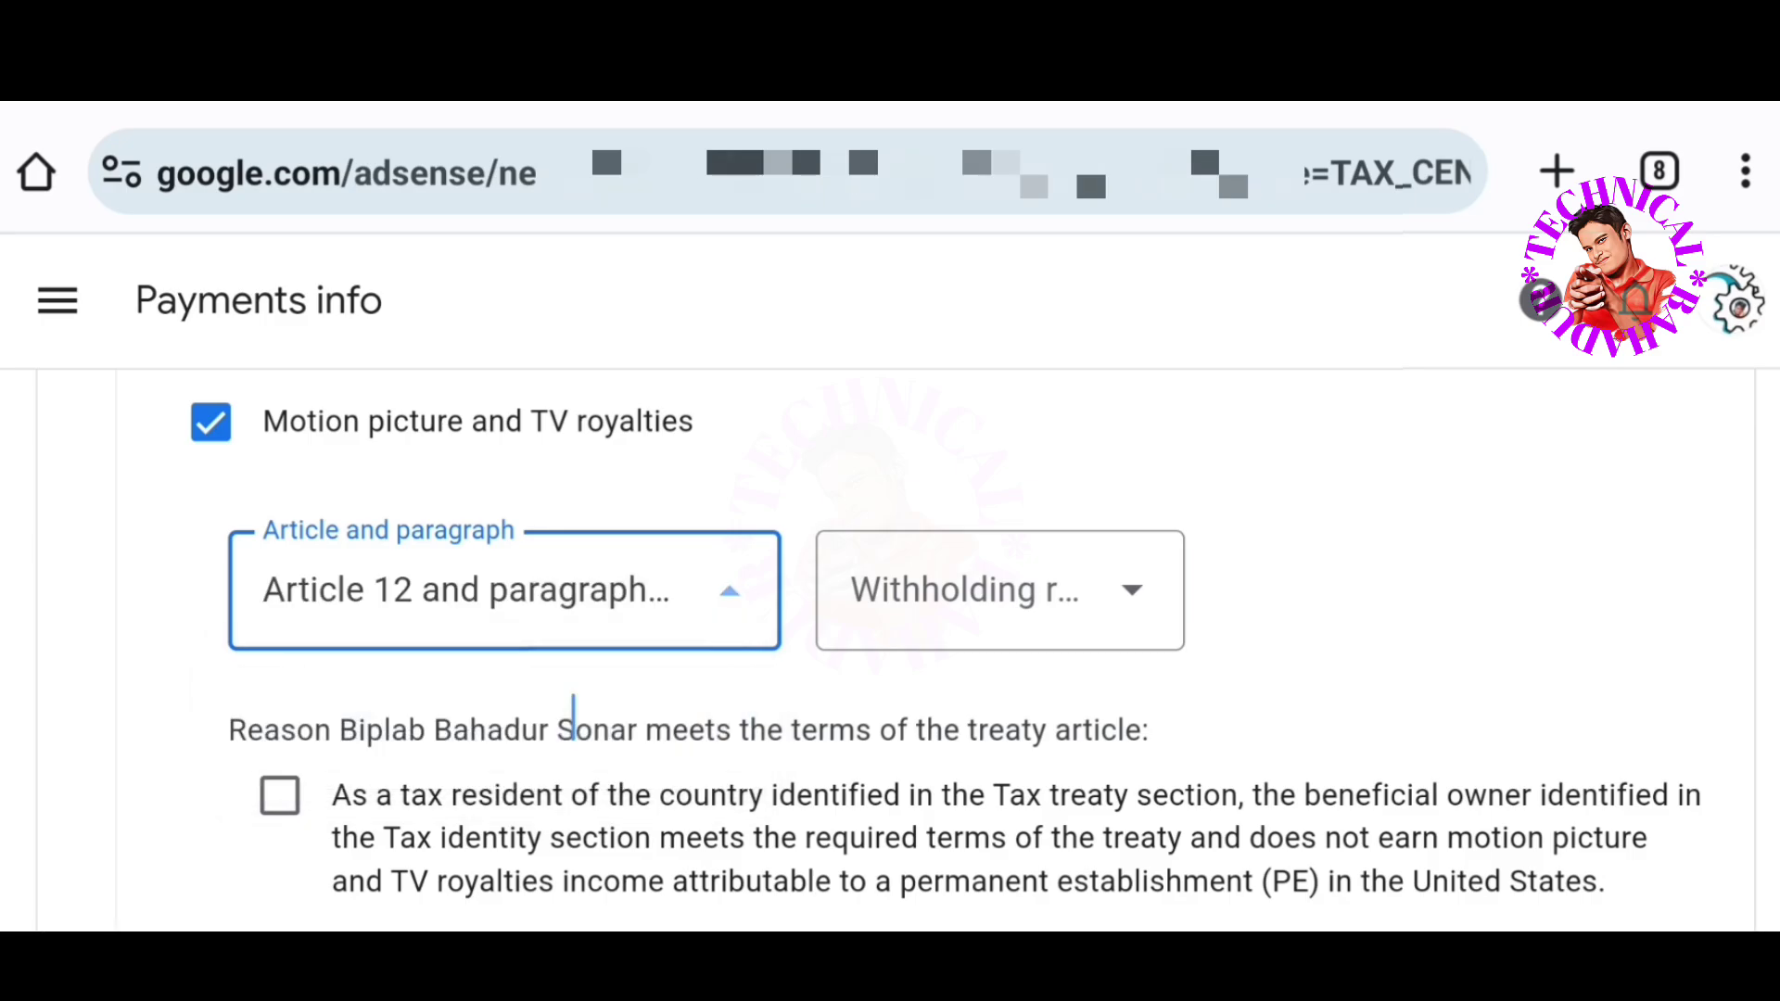
{"action": "left_click", "coordinate": [1052, 598]}
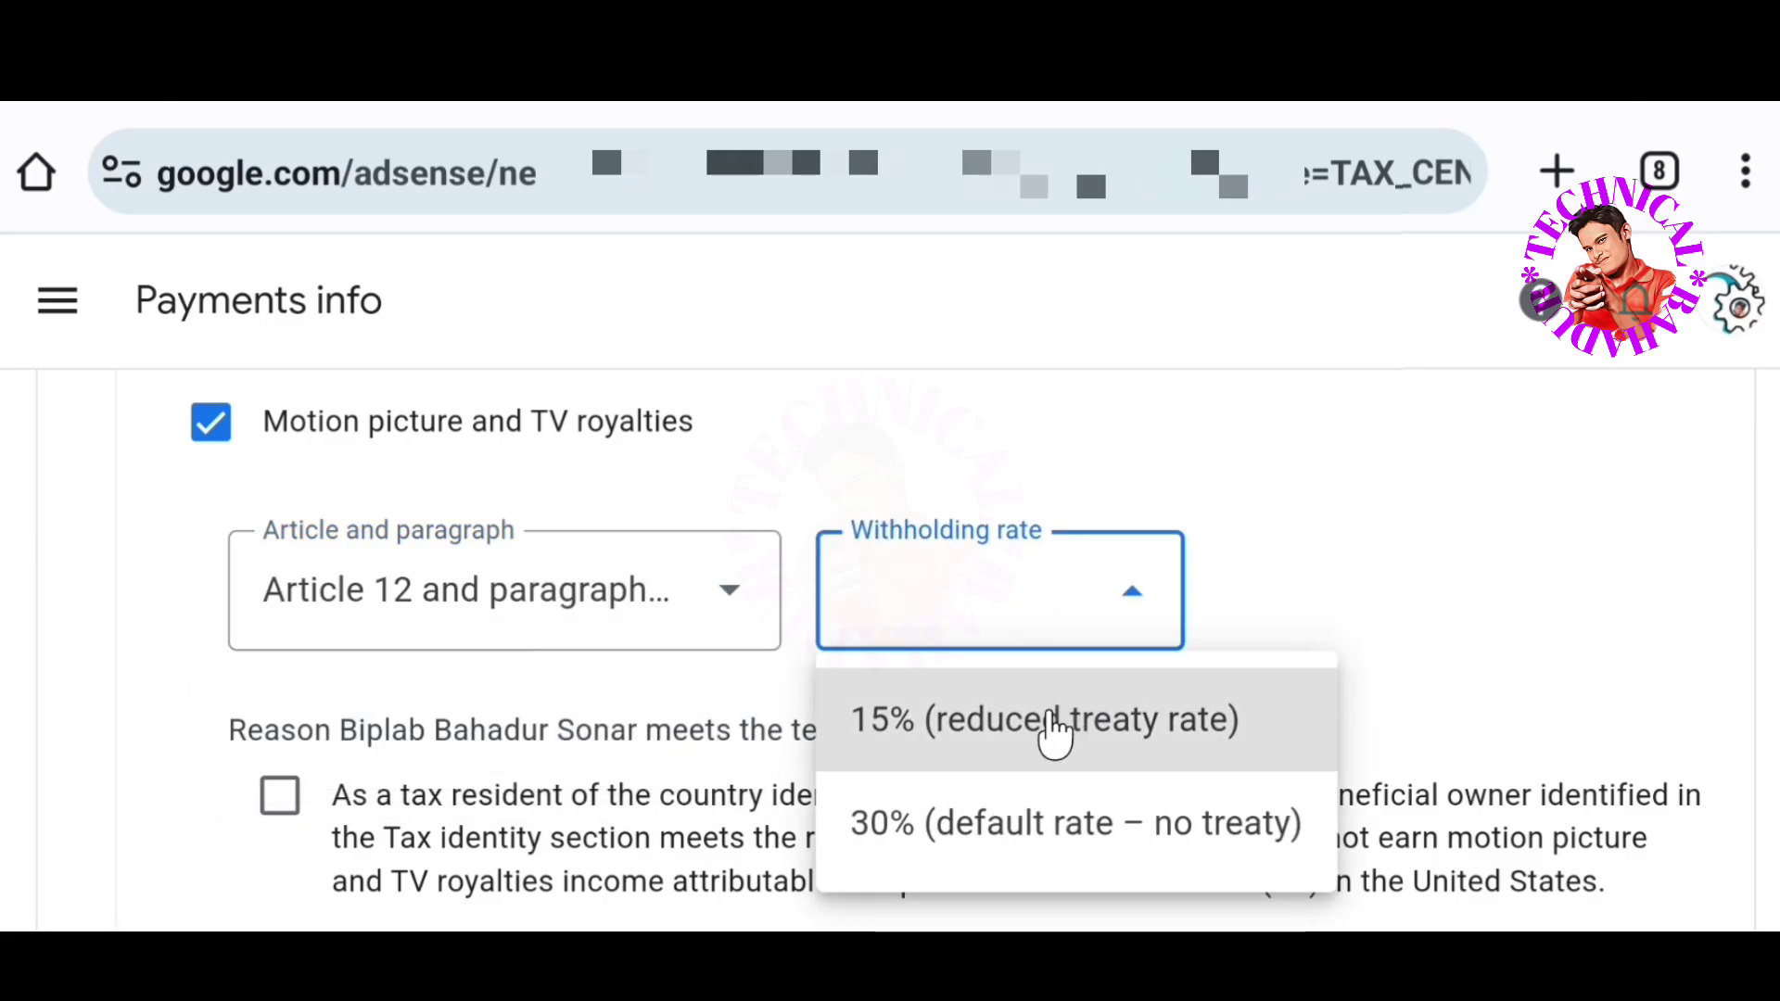
{"action": "left_click", "coordinate": [1228, 709]}
{"action": "scroll", "coordinate": [278, 556], "scroll_direction": "down", "scroll_amount": 3}
{"action": "left_click", "coordinate": [280, 521]}
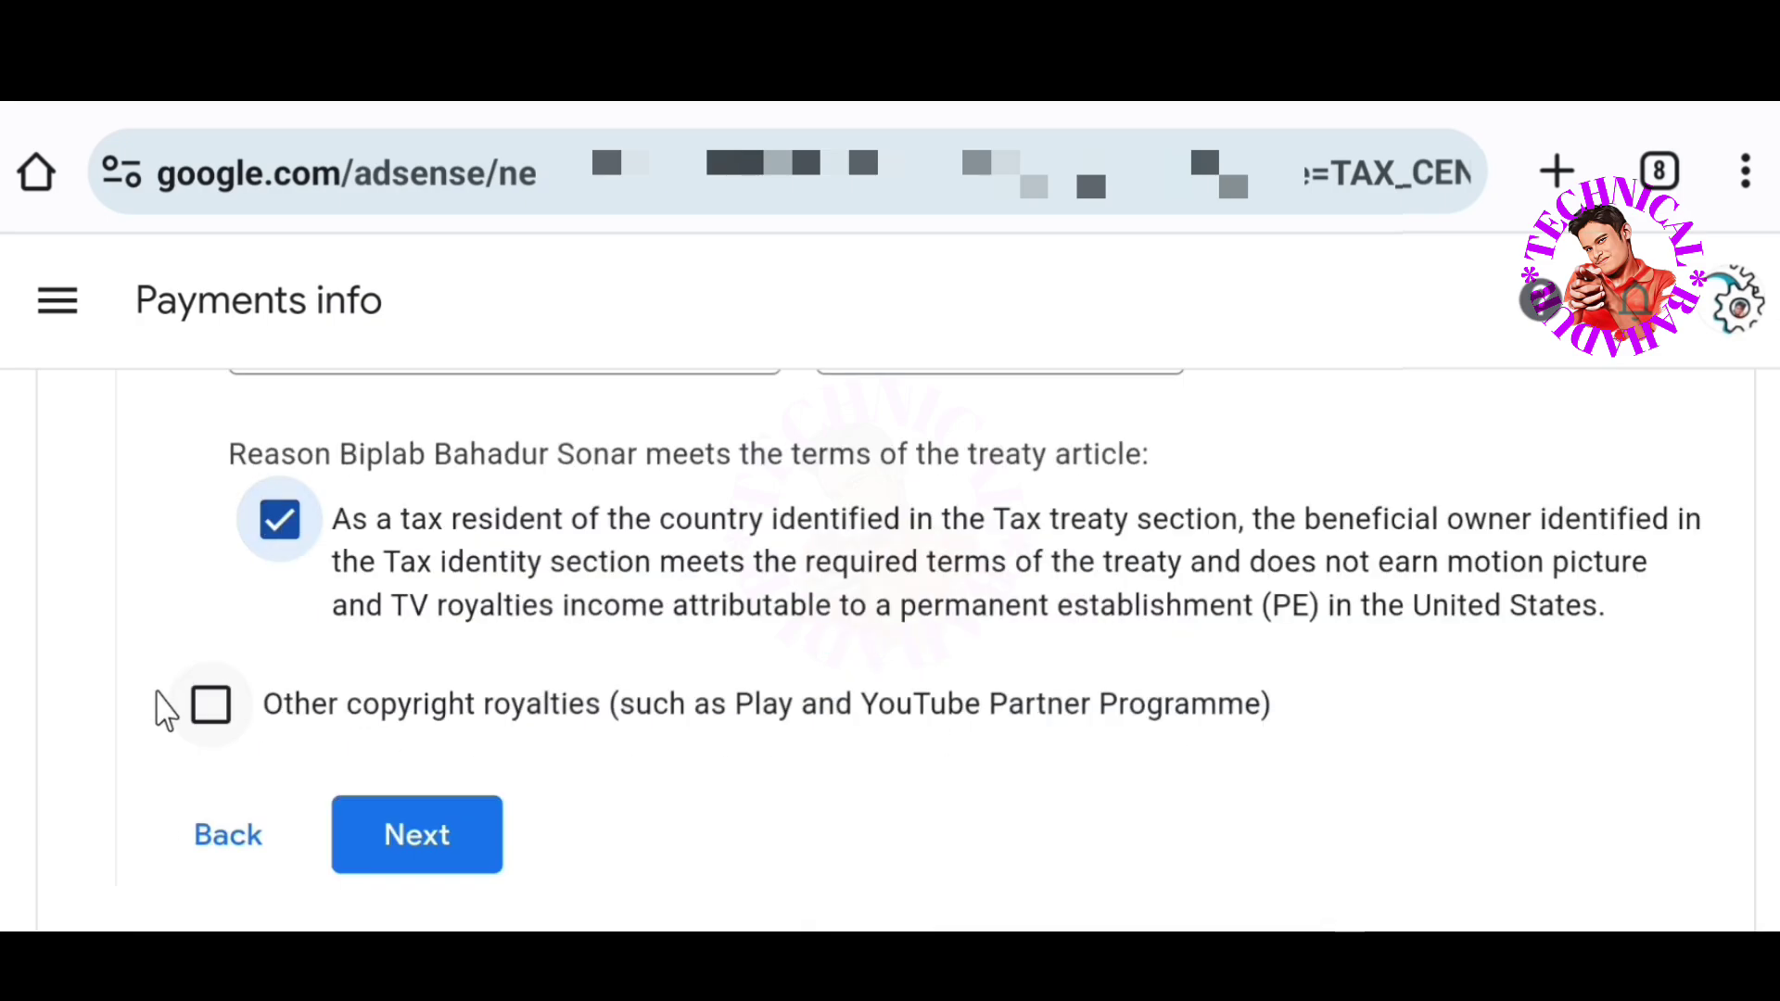
Claim other copyright royalties under Article 12 and paragraph 2A II at the 15% reduced treaty rate, tick the treaty-terms statement and submit the section
{"action": "left_click", "coordinate": [214, 709]}
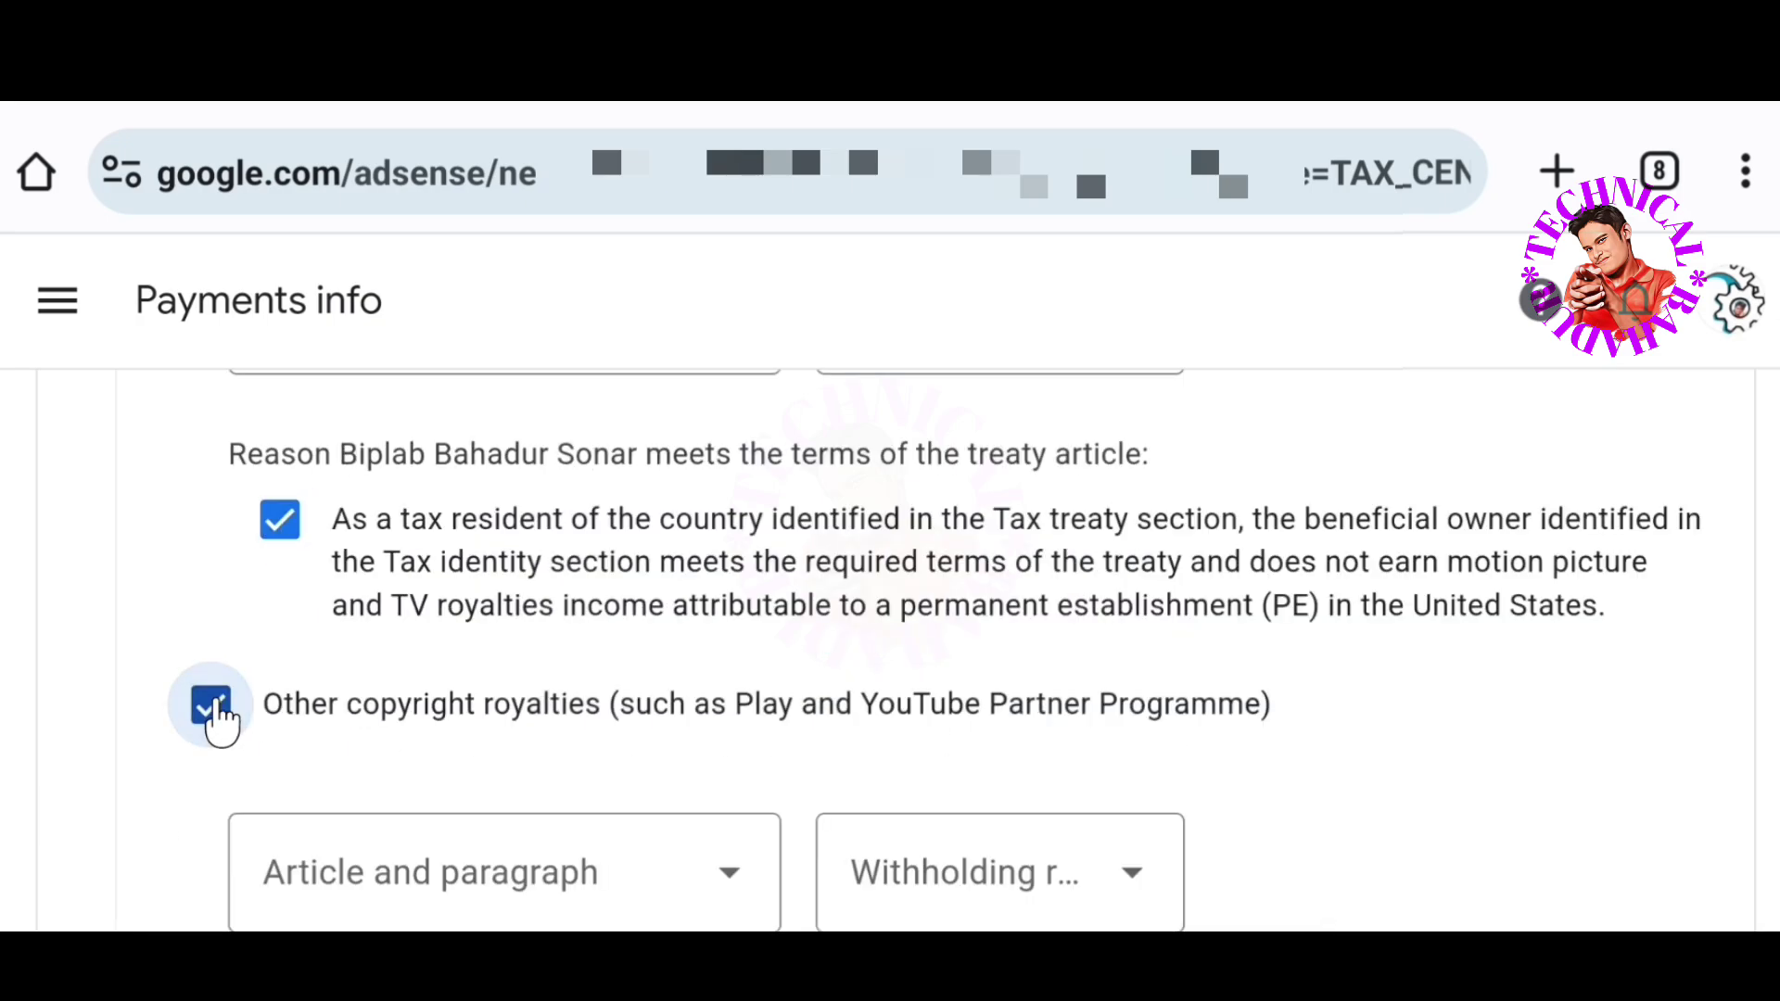
{"action": "scroll", "coordinate": [548, 755], "scroll_direction": "down", "scroll_amount": 3}
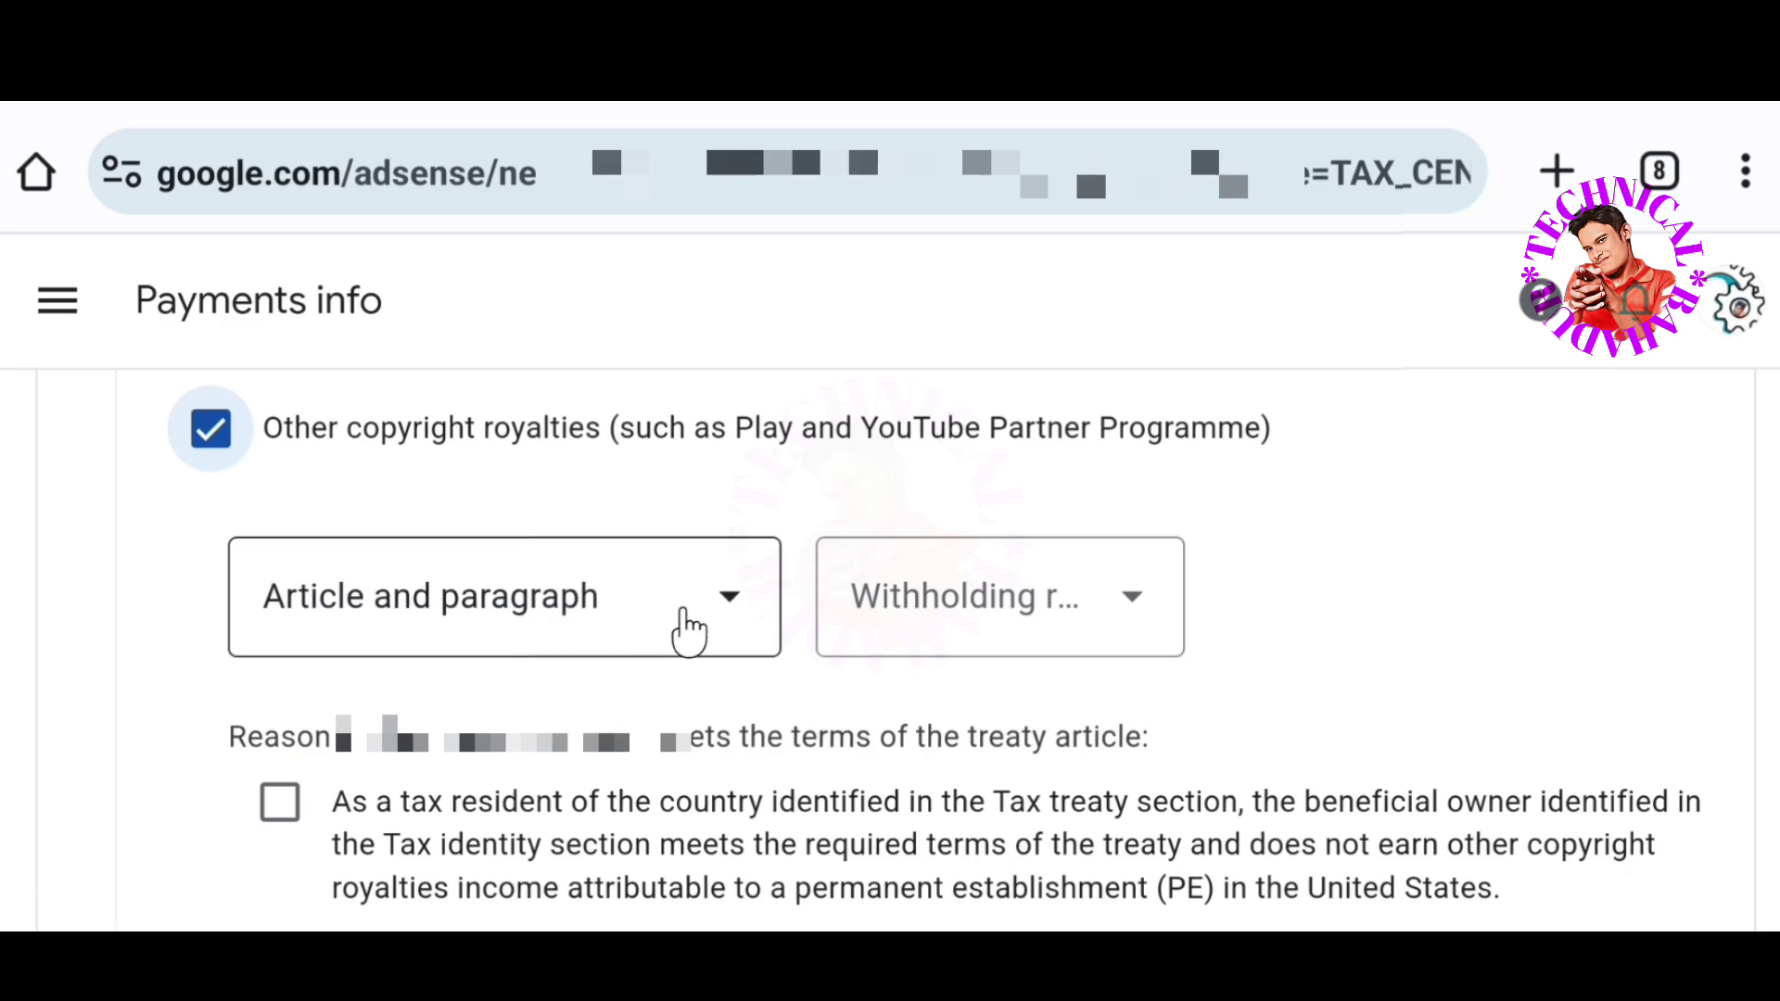
{"action": "left_click", "coordinate": [596, 619]}
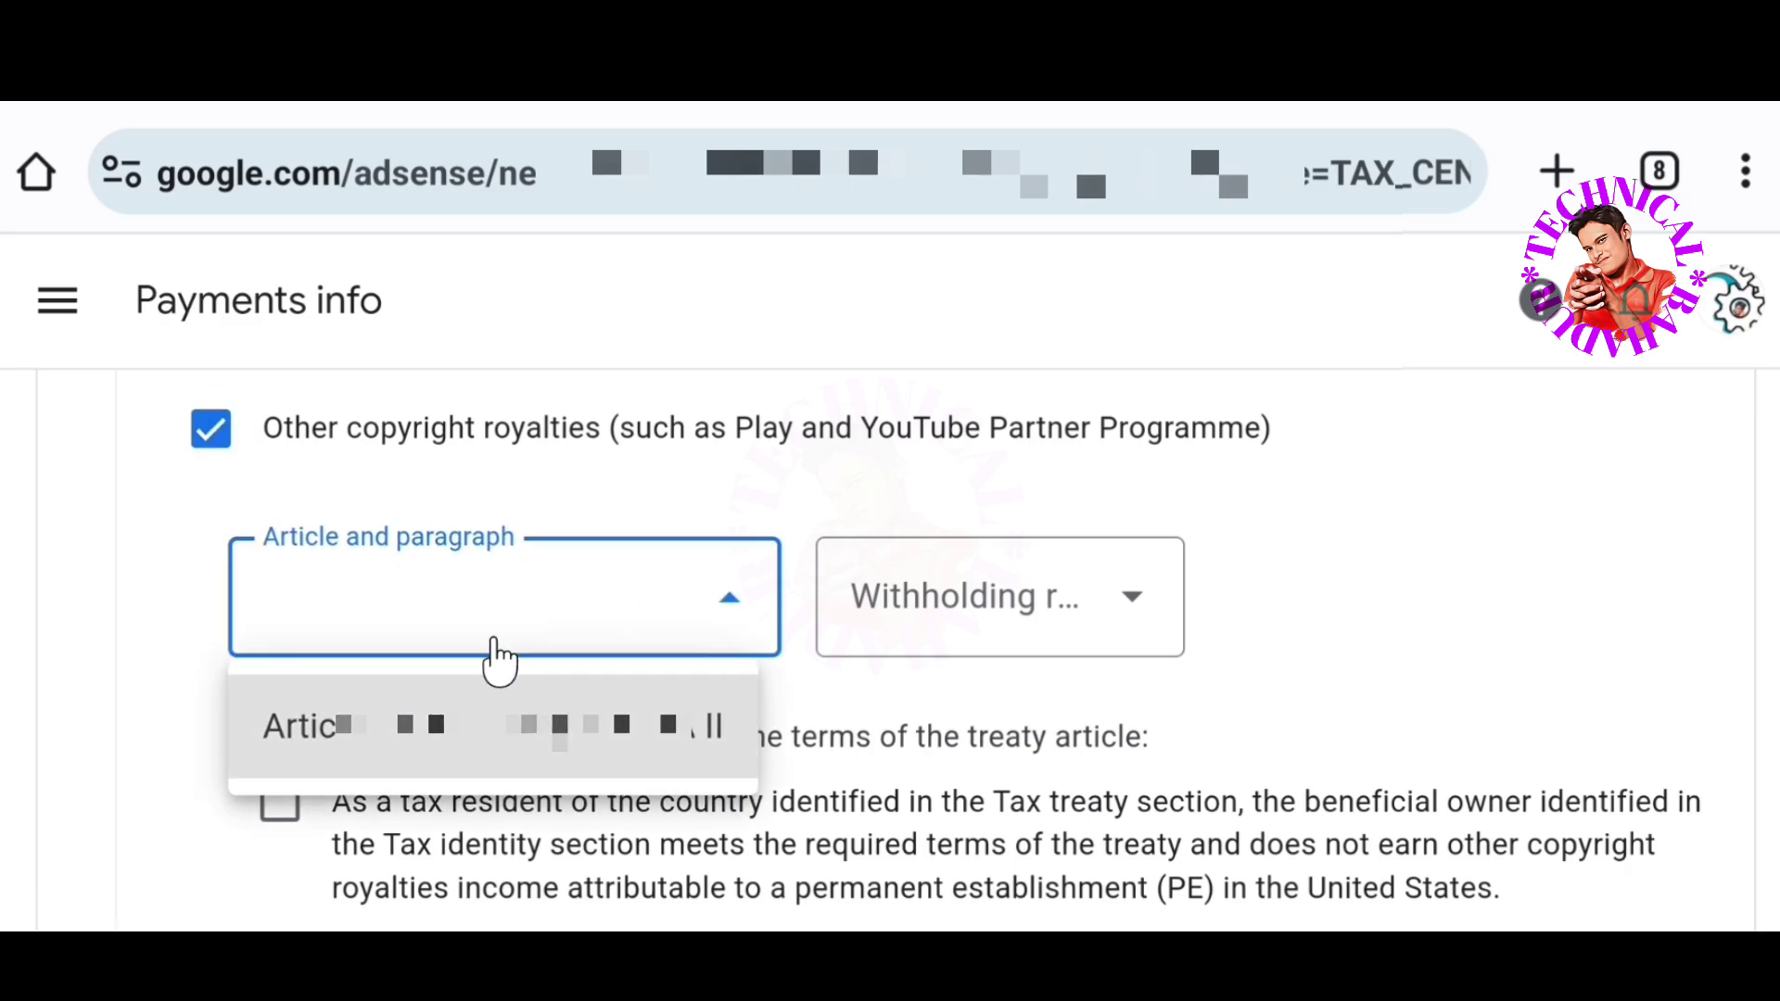
{"action": "scroll", "coordinate": [593, 617], "scroll_direction": "down", "scroll_amount": 2}
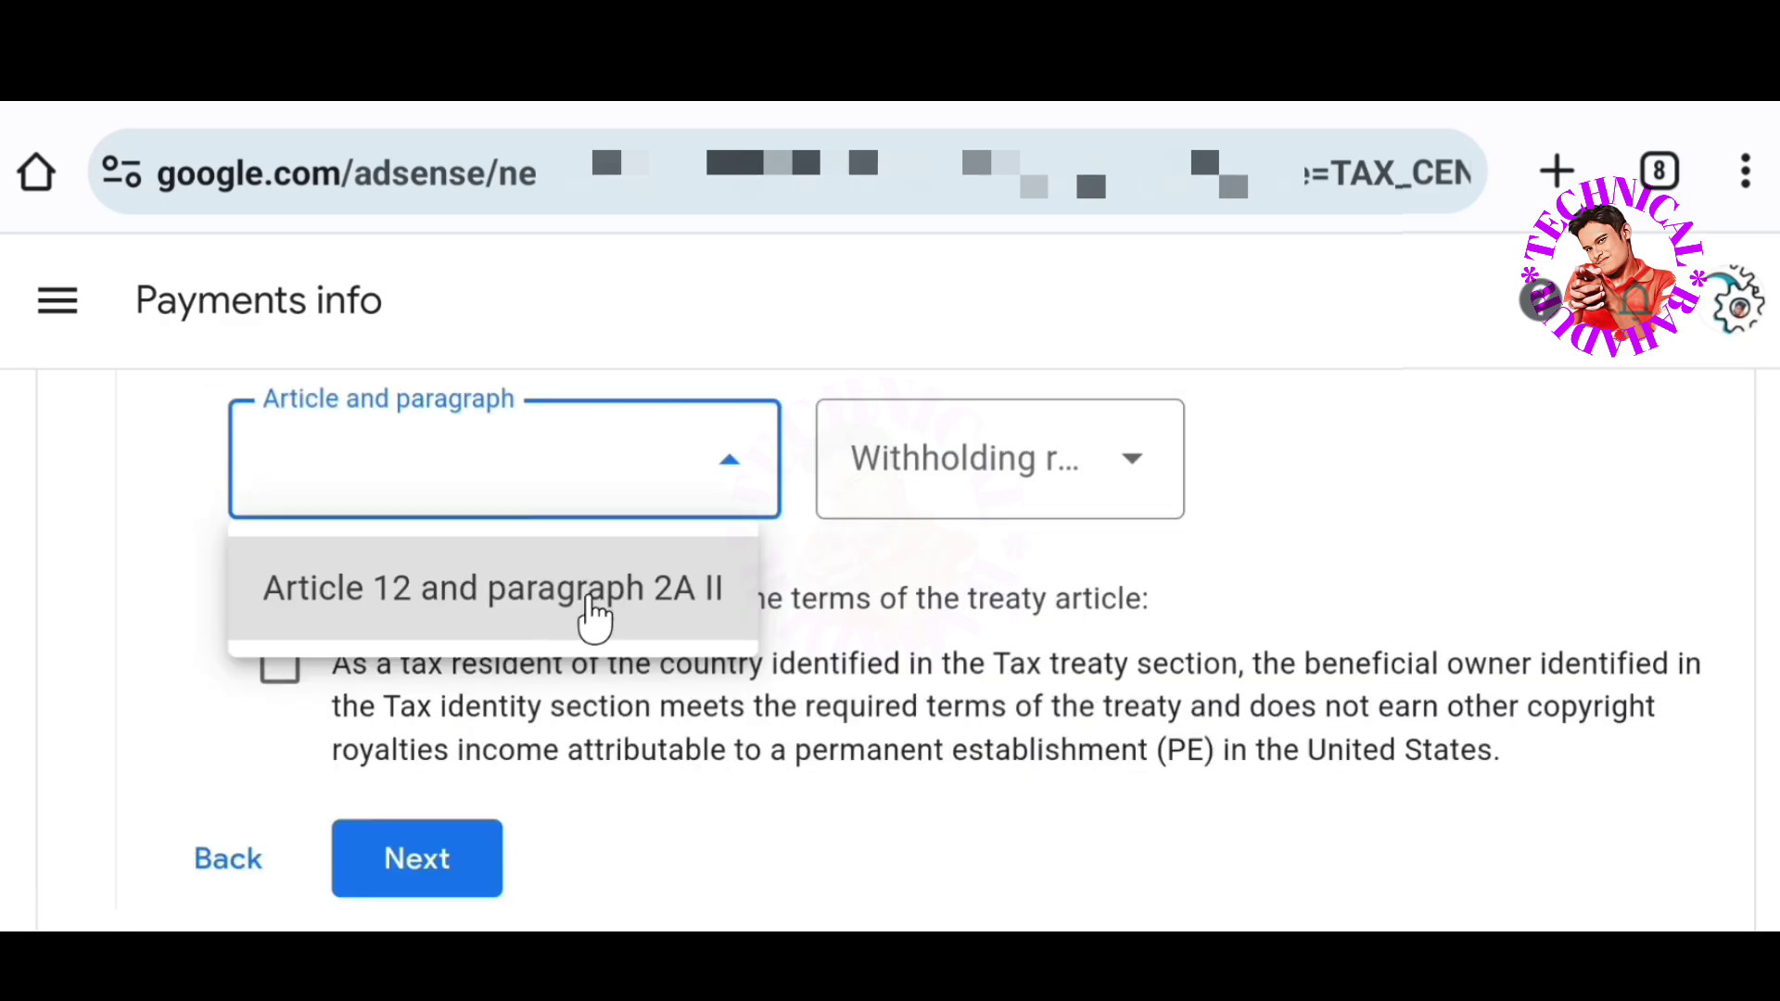
{"action": "left_click", "coordinate": [597, 604]}
{"action": "left_click", "coordinate": [1165, 461]}
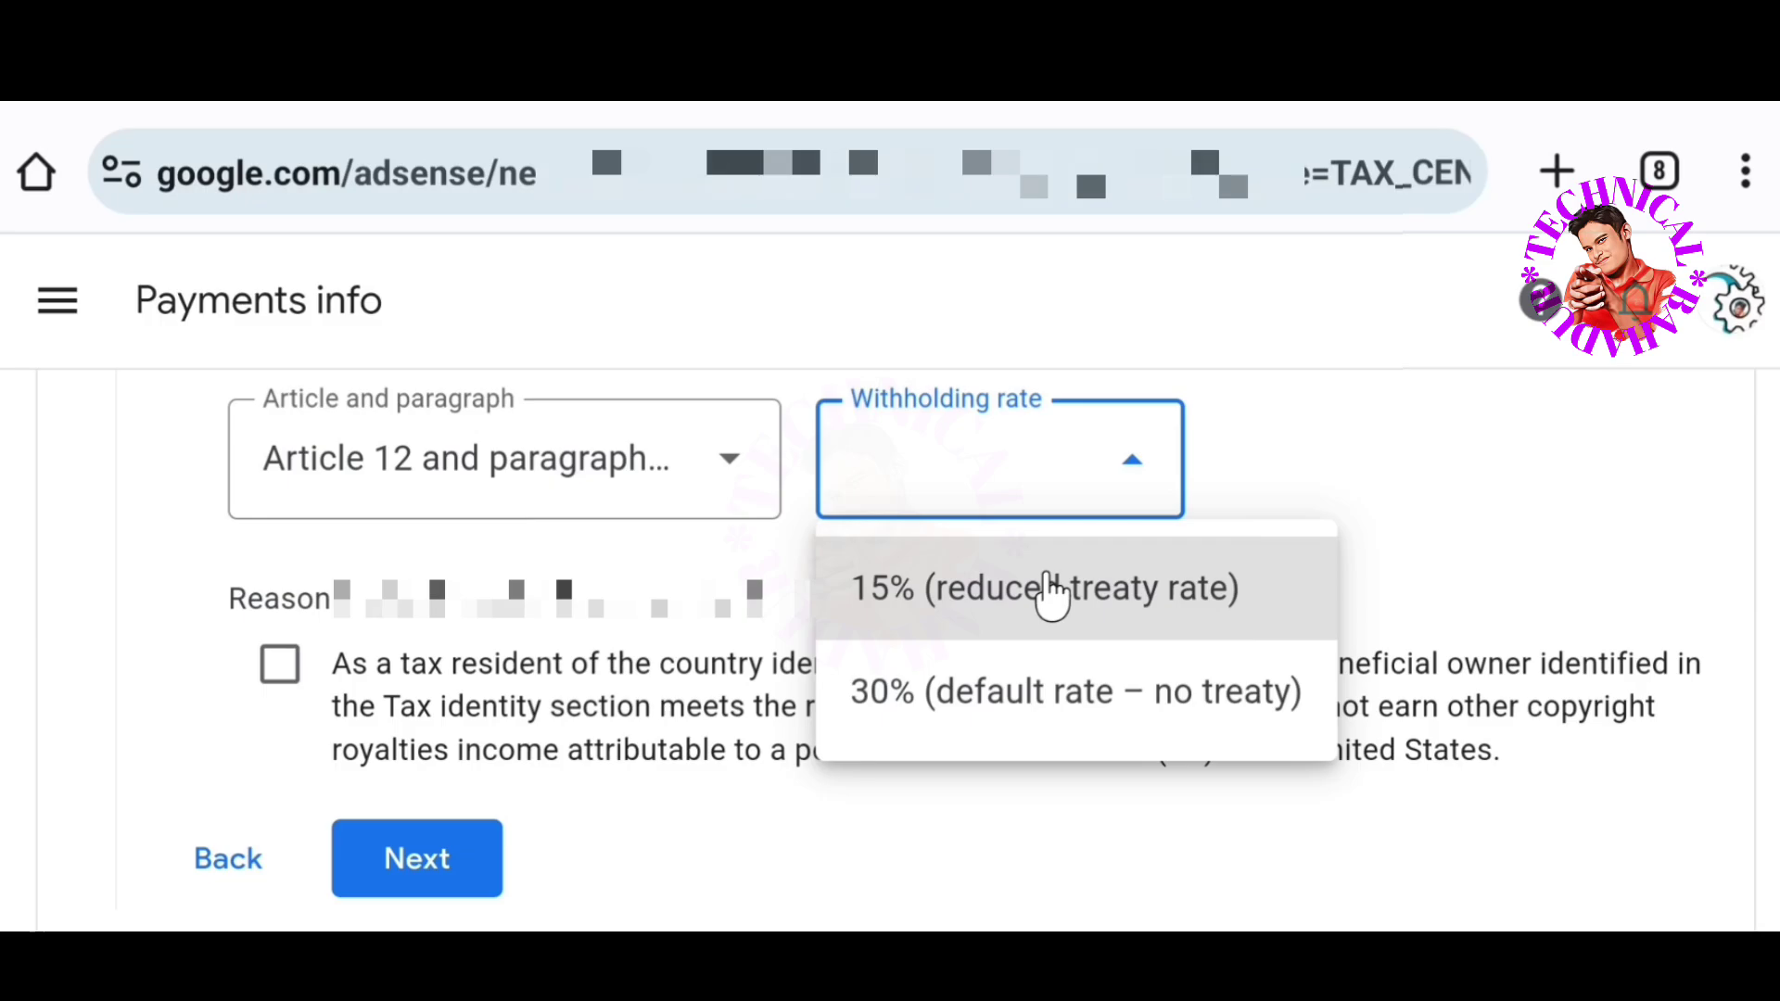
{"action": "left_click", "coordinate": [1050, 593]}
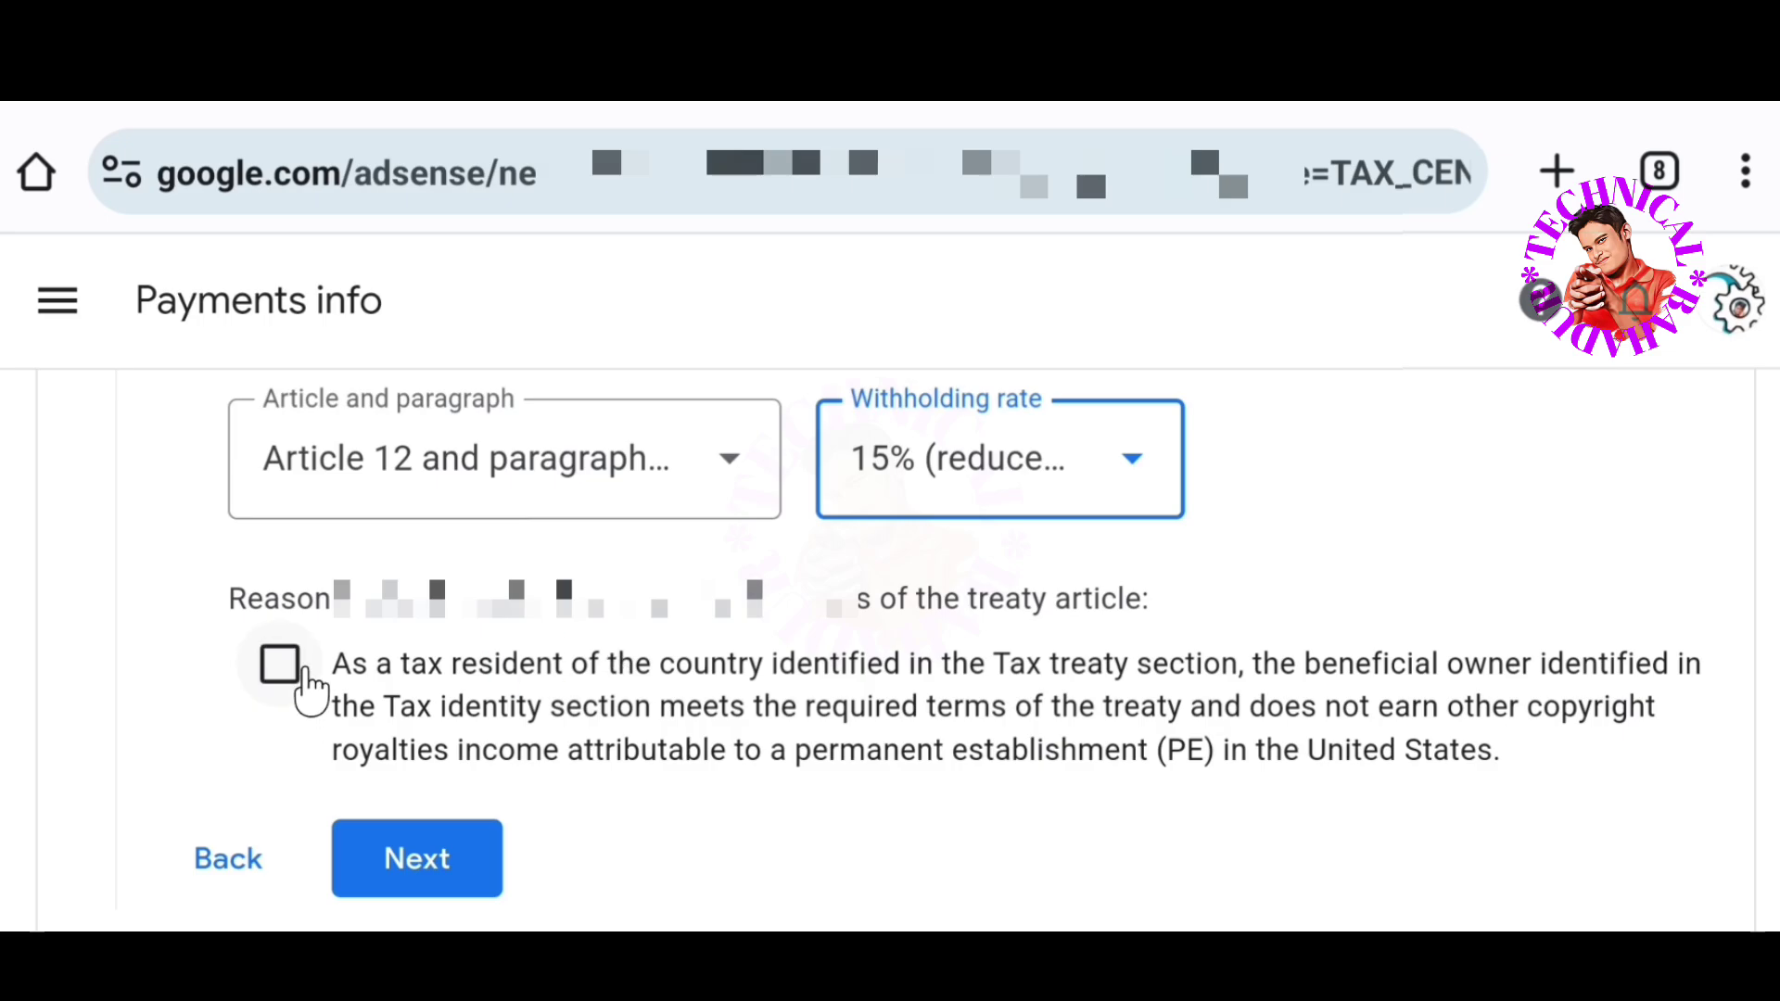
{"action": "left_click", "coordinate": [283, 669]}
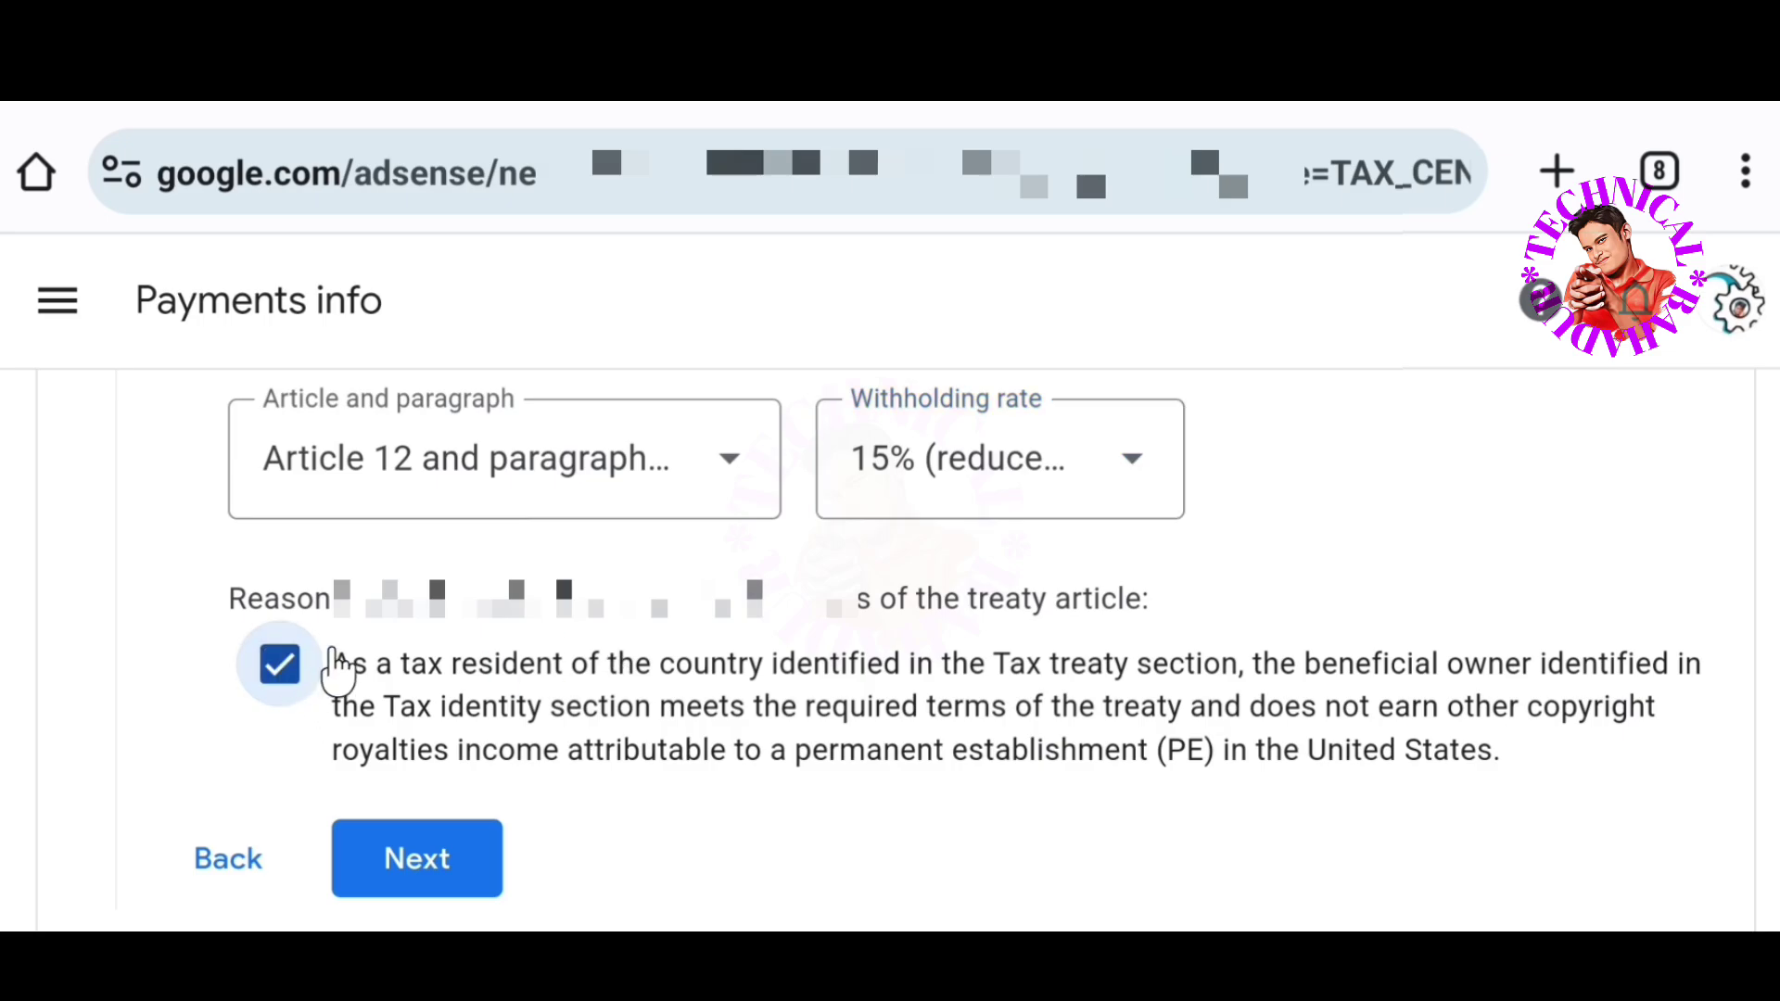
{"action": "scroll", "coordinate": [433, 719], "scroll_direction": "down", "scroll_amount": 3}
{"action": "scroll", "coordinate": [446, 704], "scroll_direction": "up", "scroll_amount": 3}
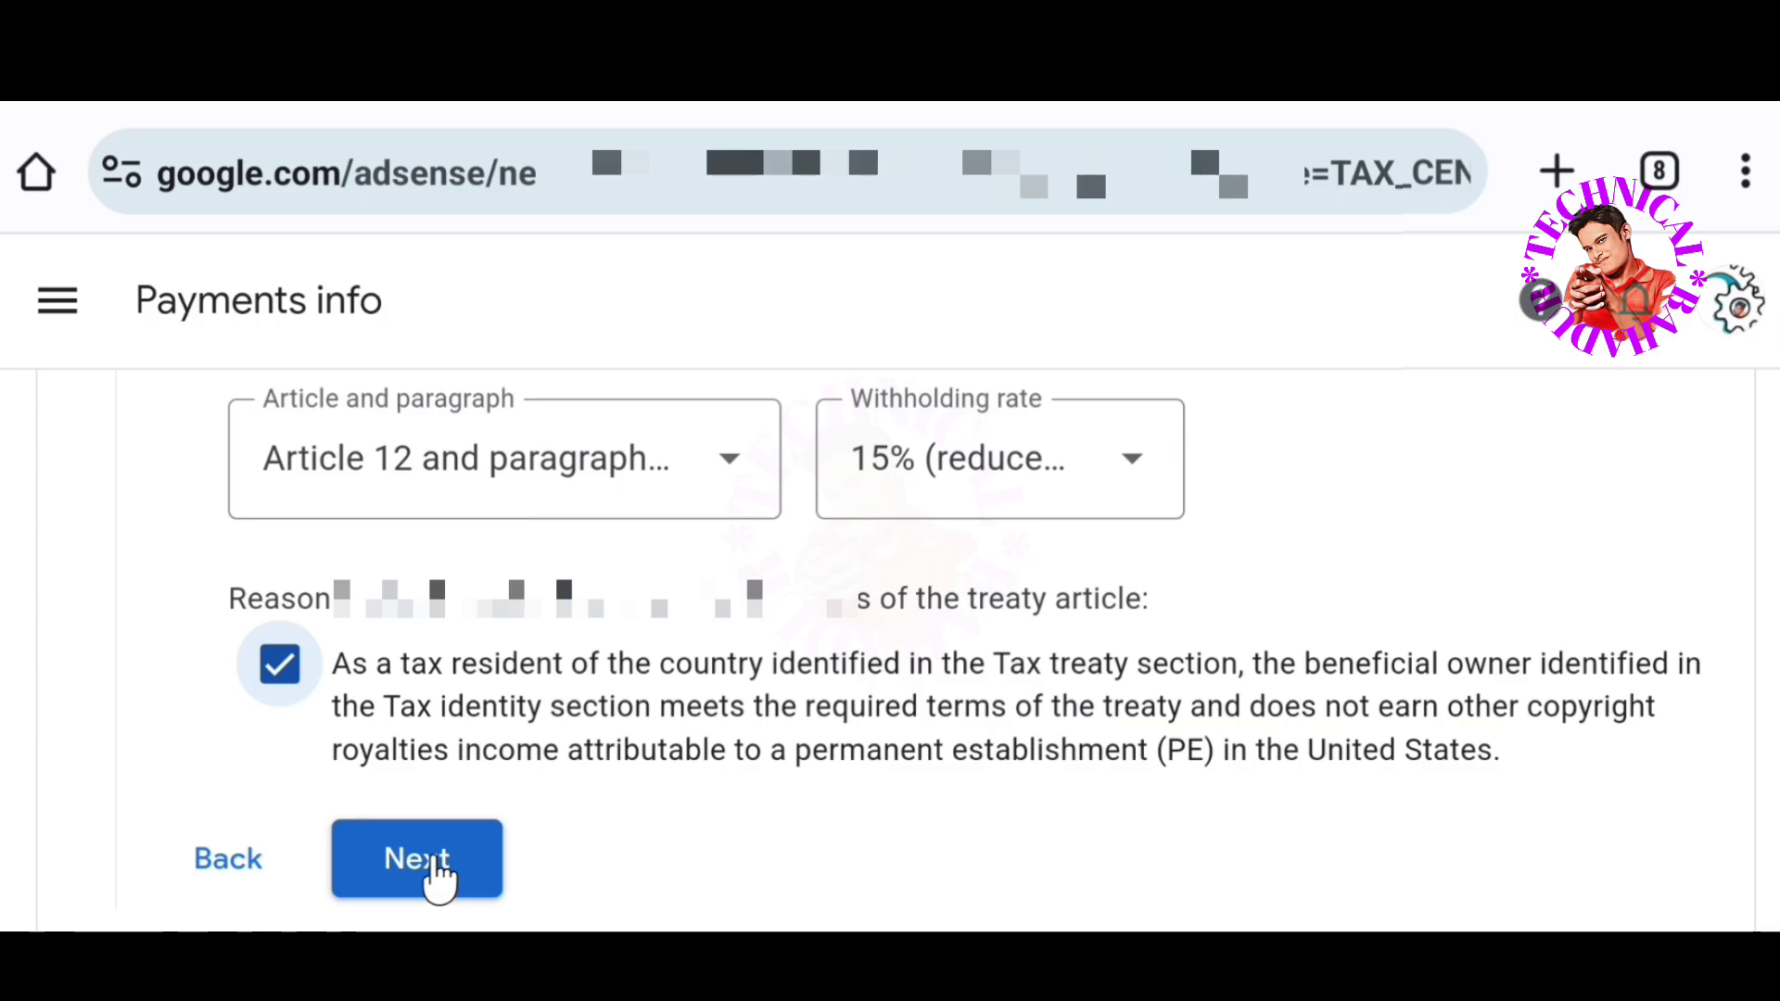
{"action": "left_click", "coordinate": [445, 861]}
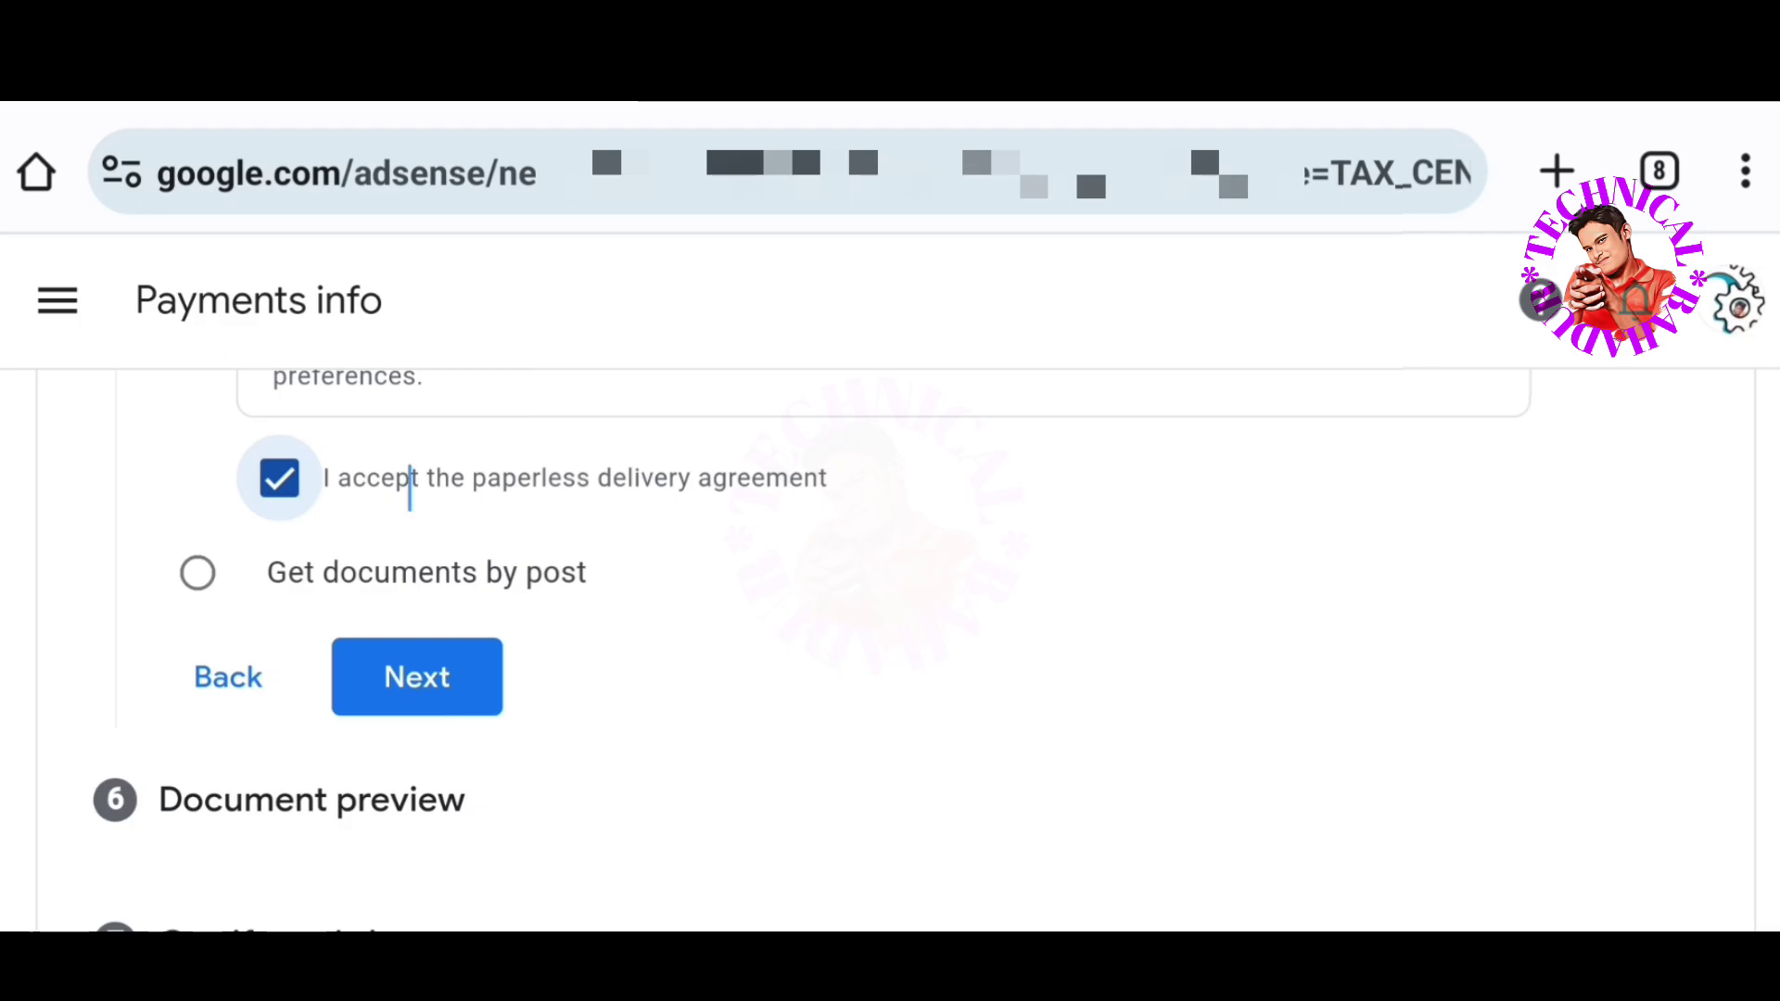
Submit the paperless delivery preference, and confirm in the document preview that the generated tax documents have been reviewed and are correct
{"action": "left_click", "coordinate": [447, 665]}
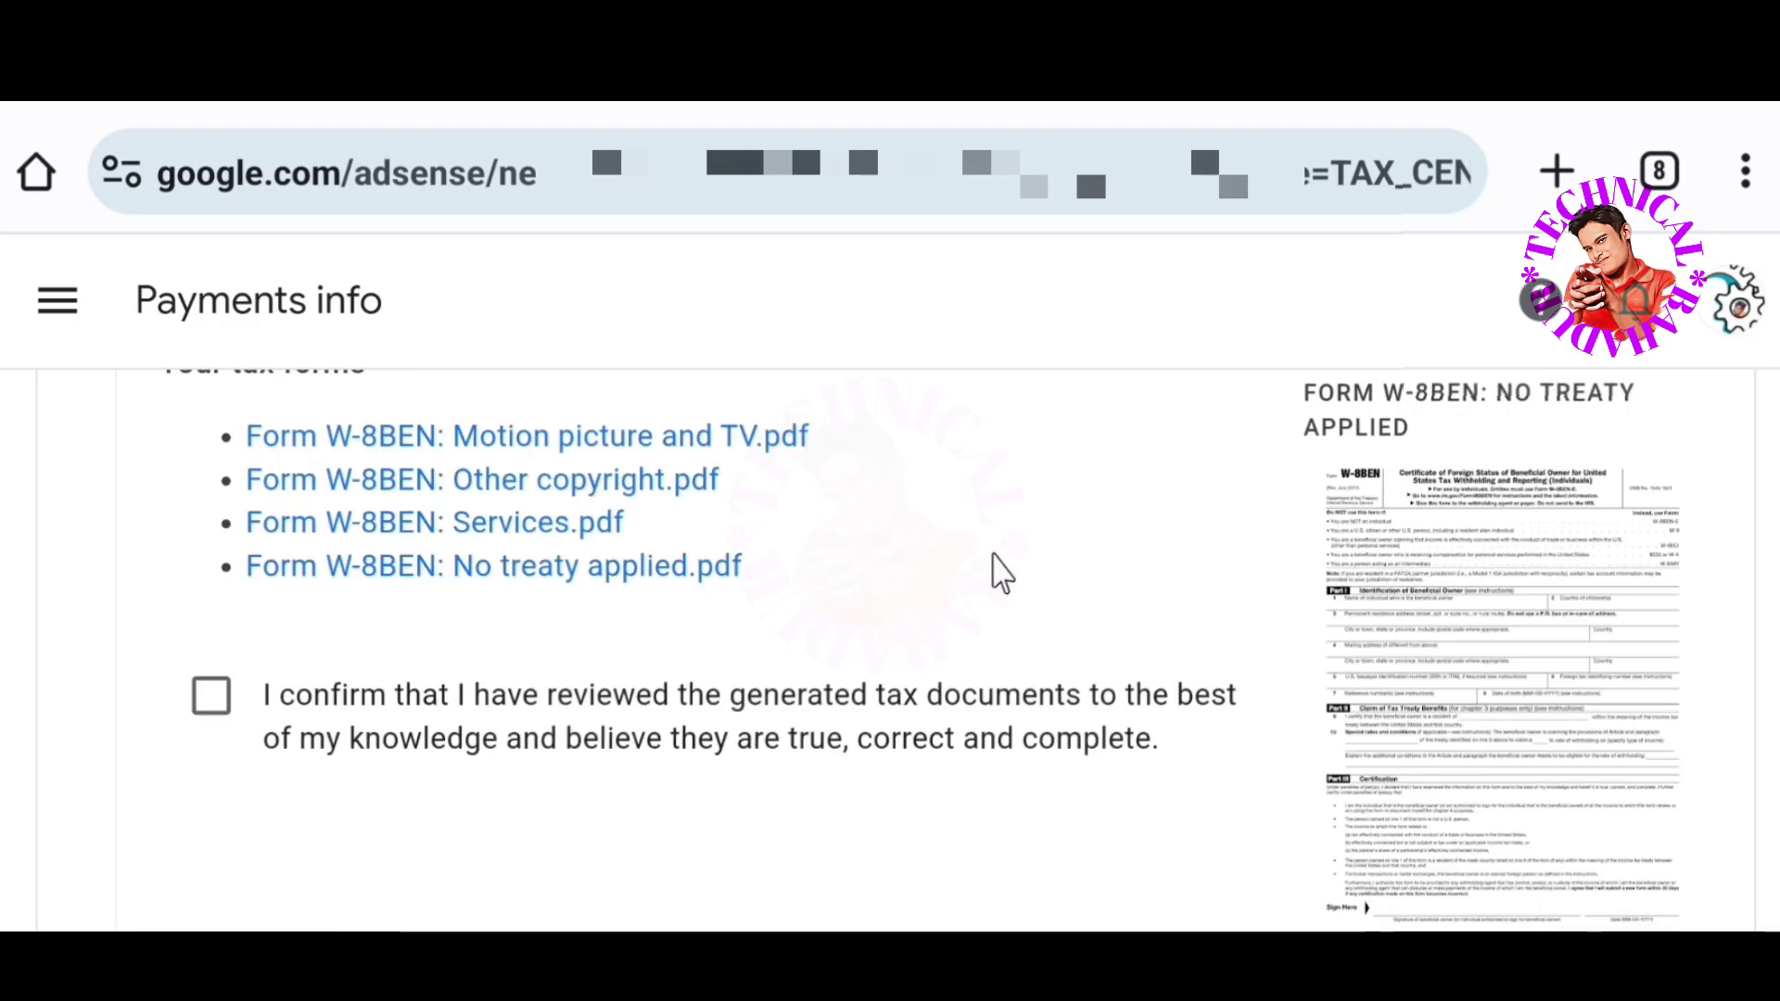
{"action": "scroll", "coordinate": [1149, 563], "scroll_direction": "down", "scroll_amount": 4}
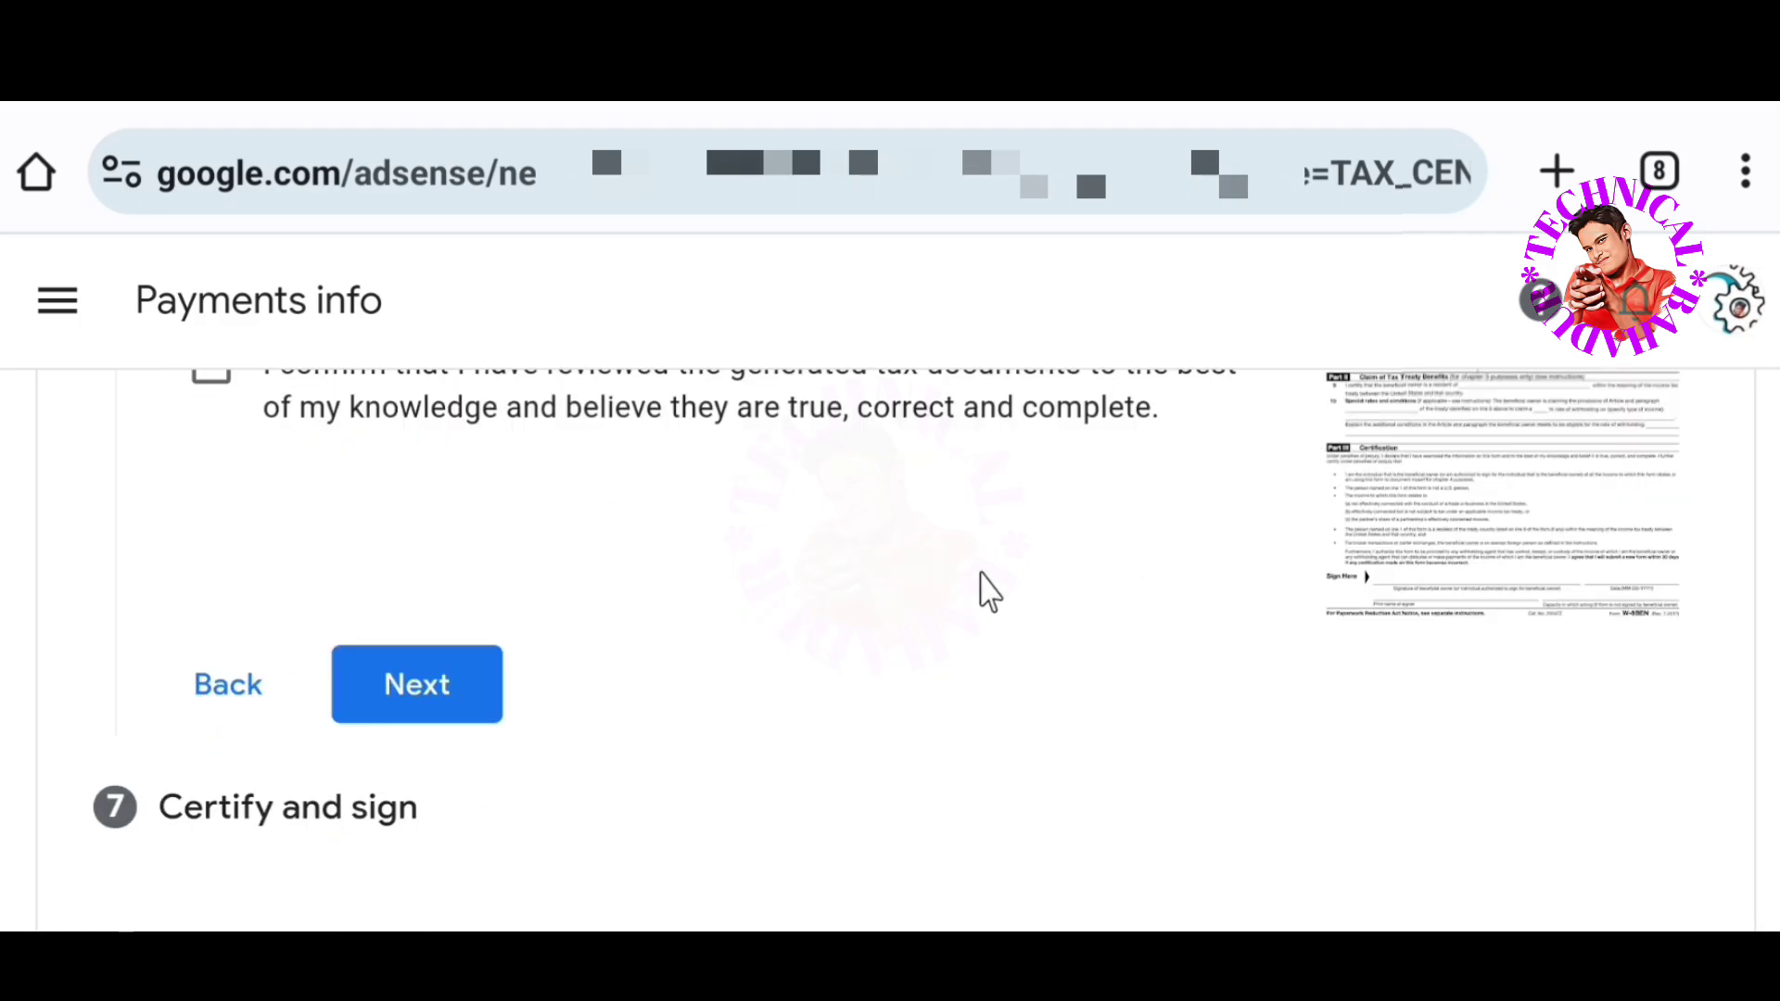
{"action": "scroll", "coordinate": [882, 663], "scroll_direction": "up", "scroll_amount": 2}
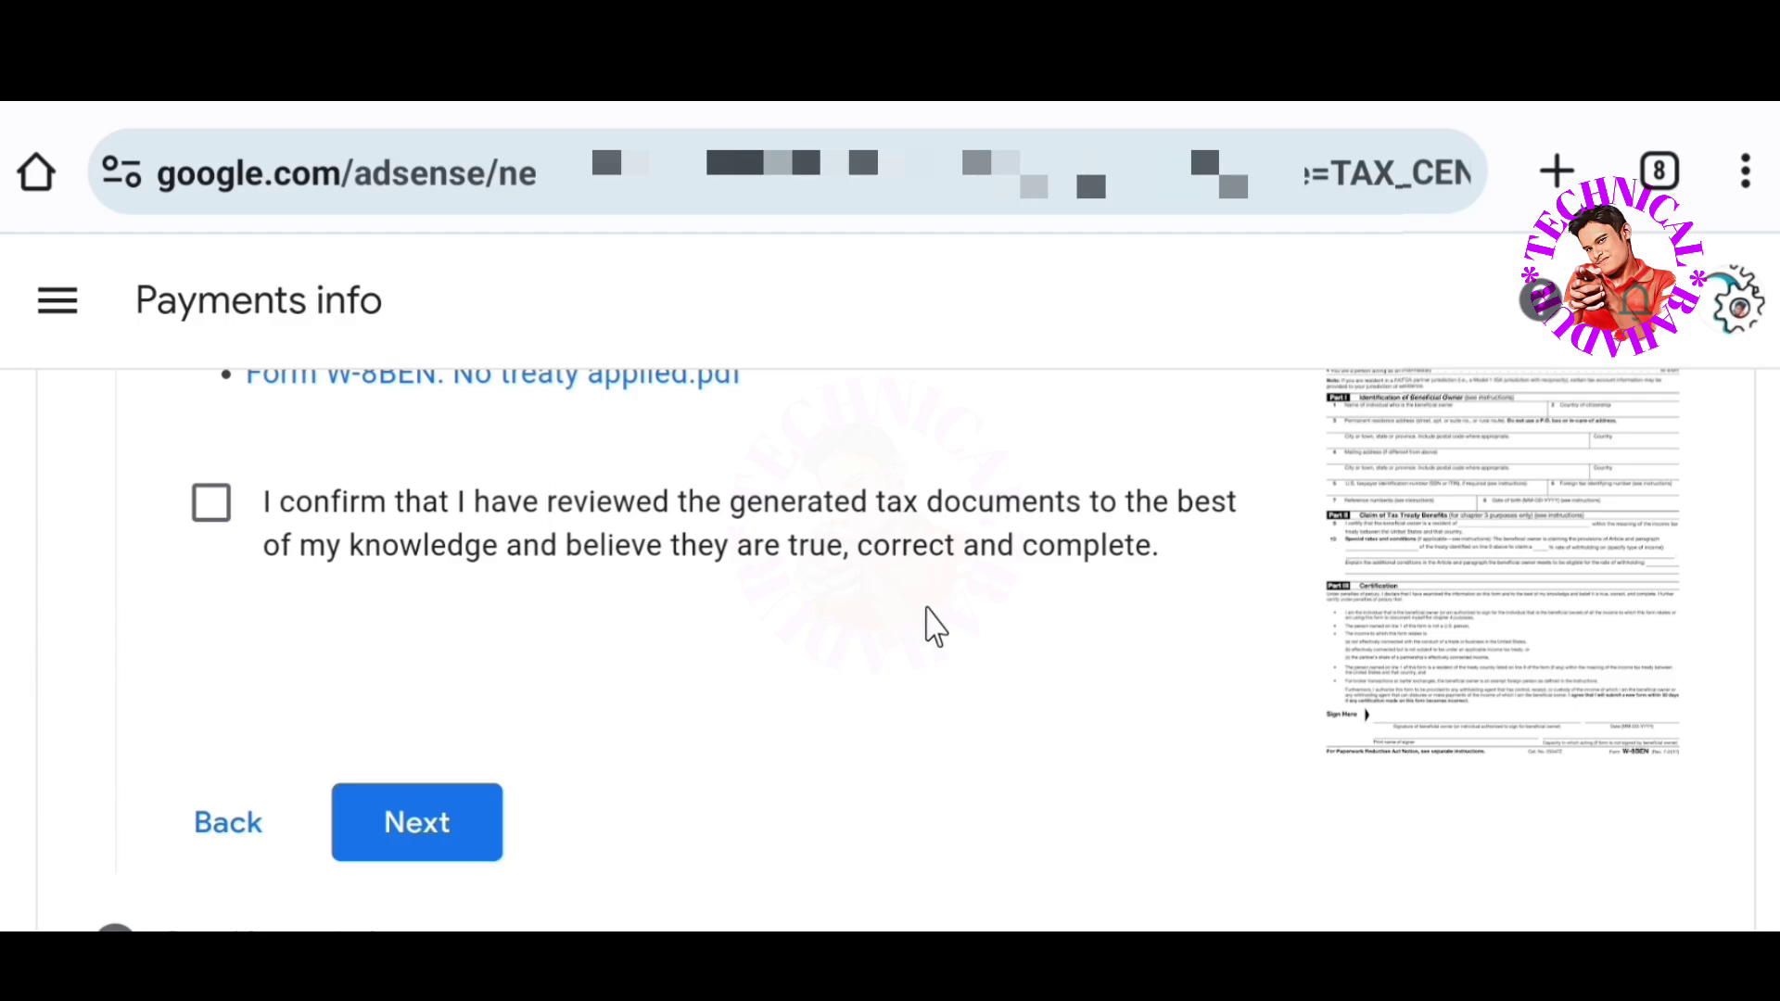
{"action": "scroll", "coordinate": [247, 537], "scroll_direction": "up", "scroll_amount": 4}
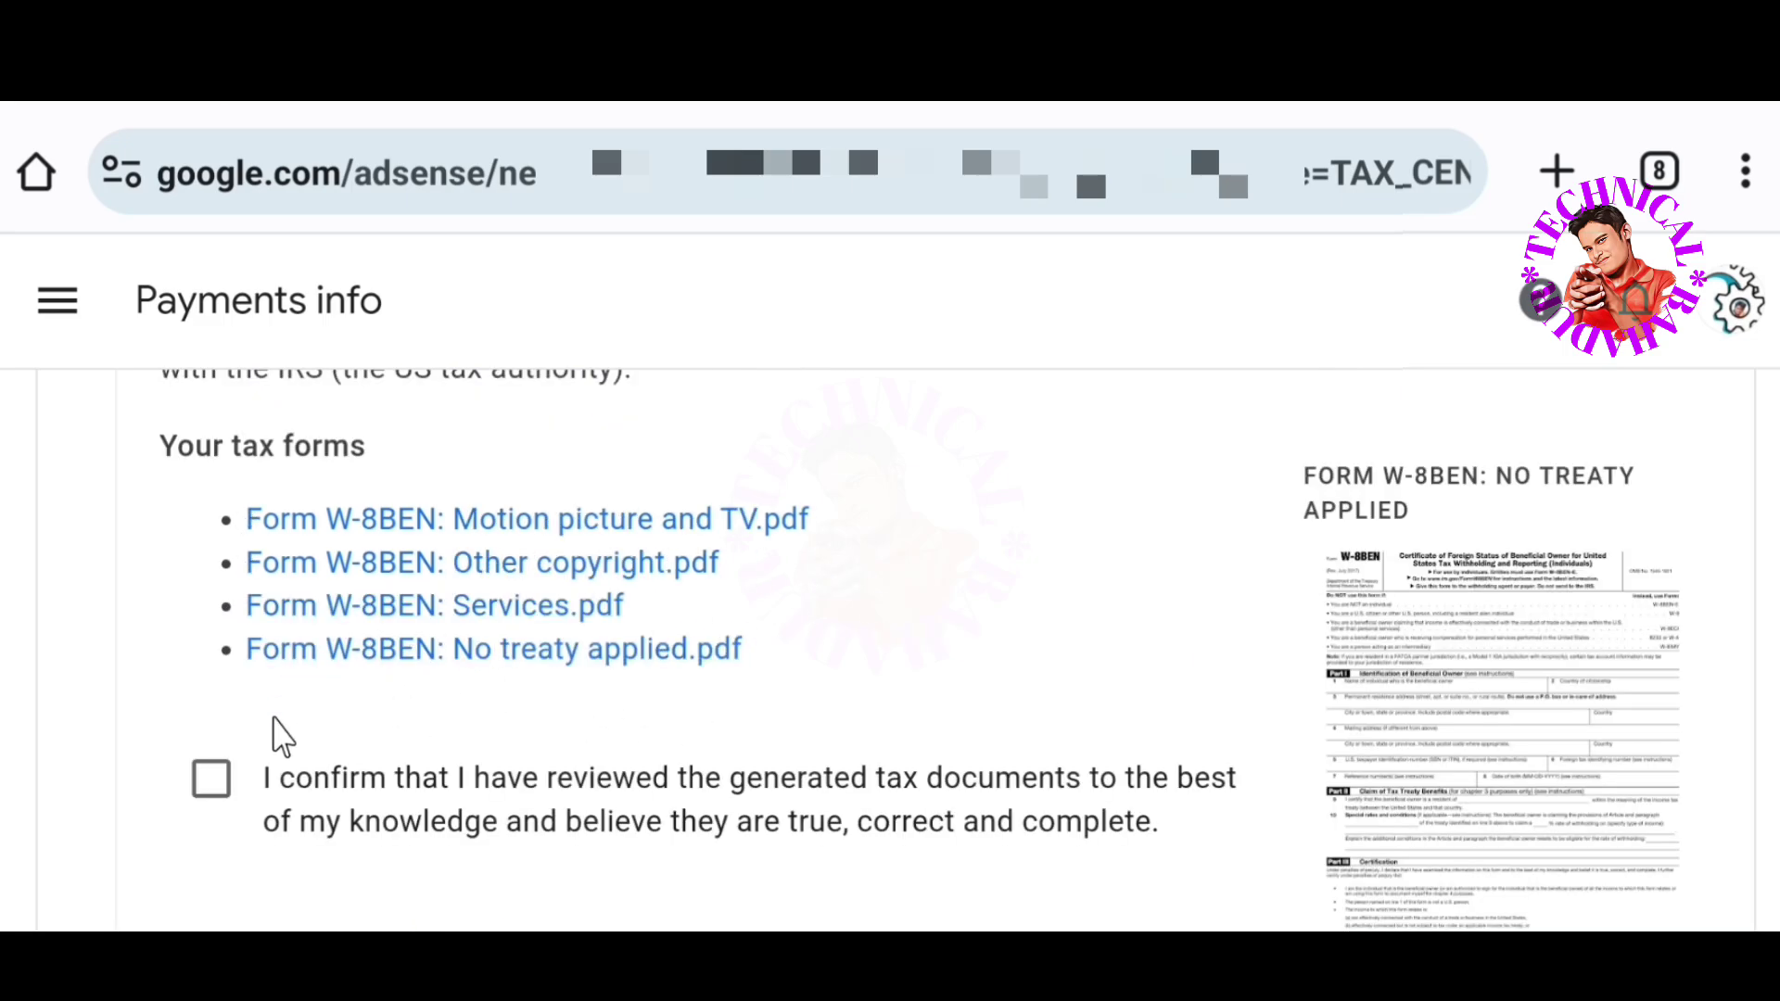
{"action": "scroll", "coordinate": [210, 782], "scroll_direction": "down", "scroll_amount": 2}
{"action": "left_click", "coordinate": [212, 641]}
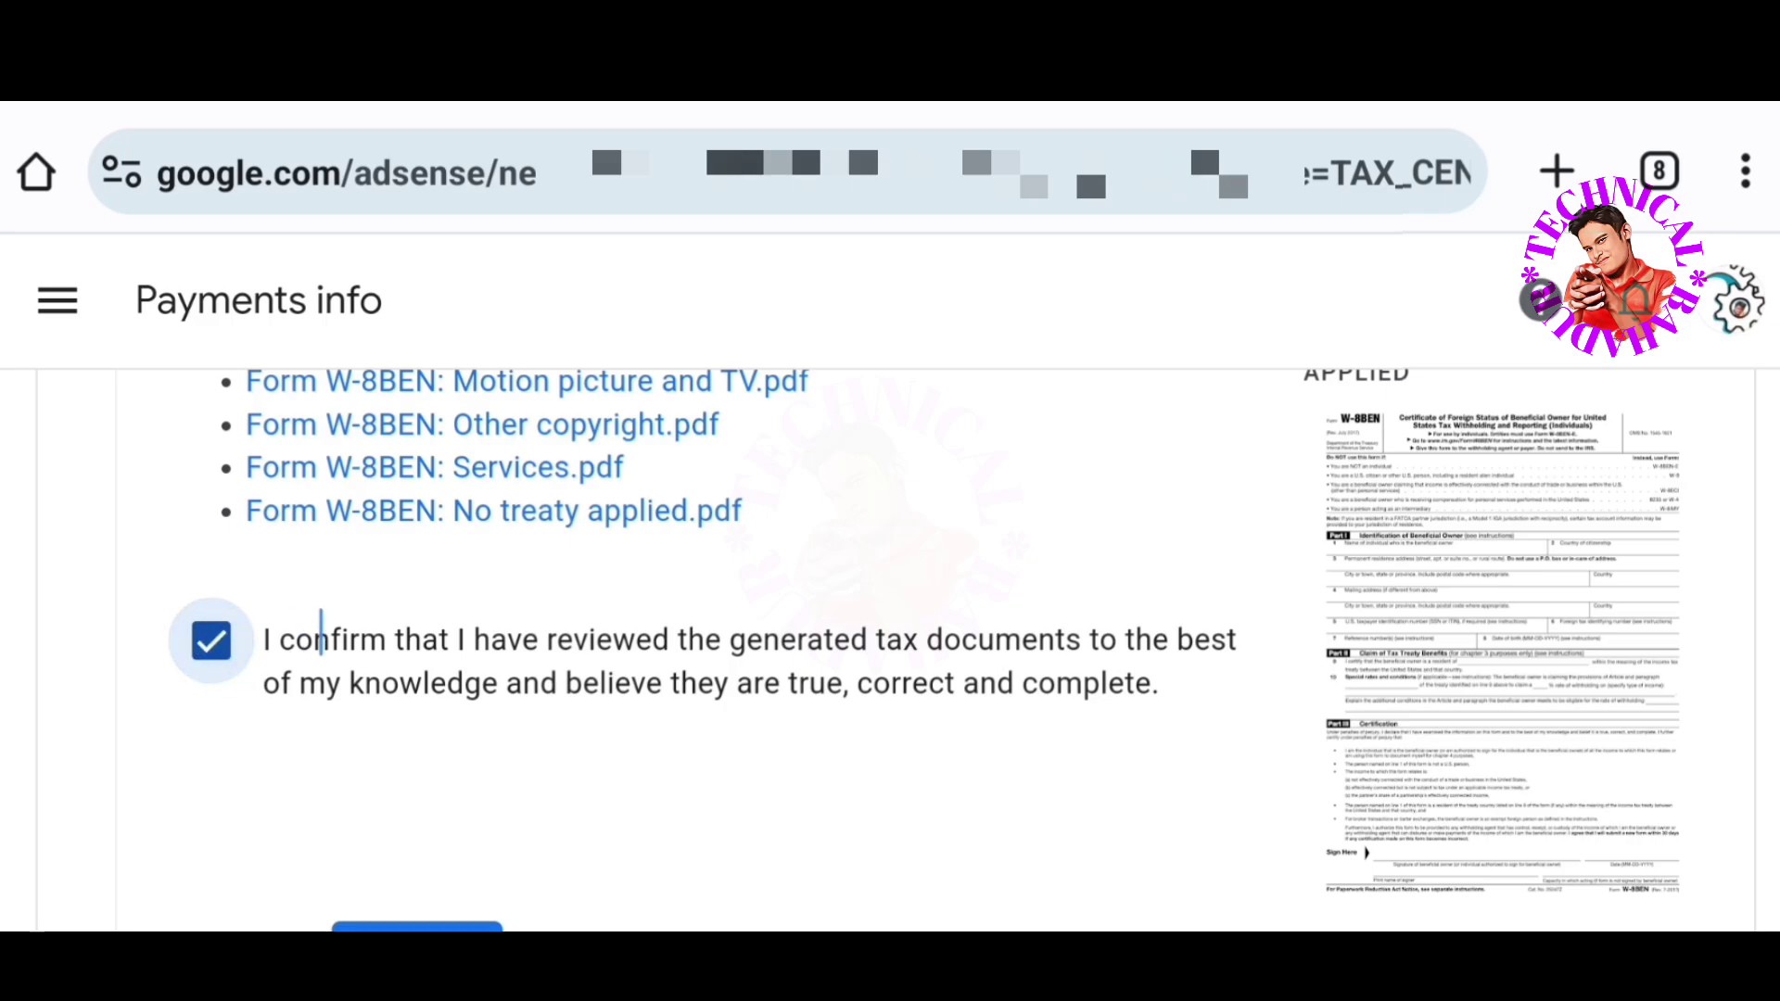
{"action": "scroll", "coordinate": [322, 640], "scroll_direction": "down", "scroll_amount": 3}
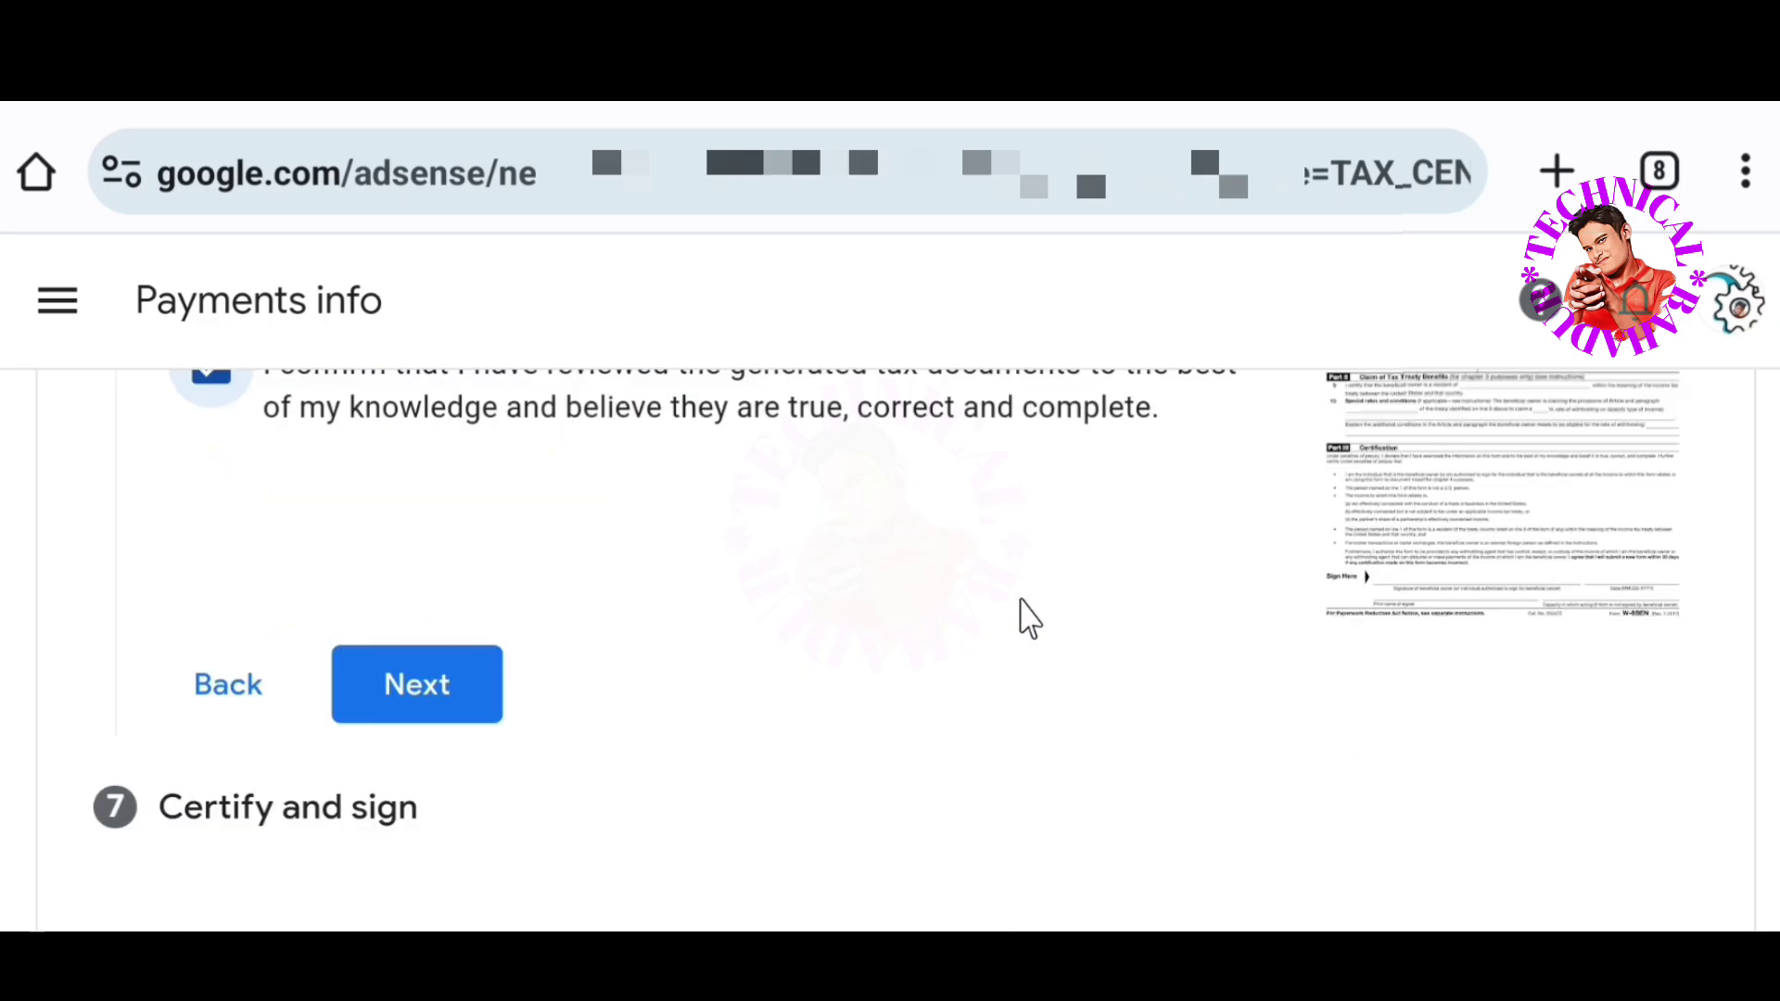
{"action": "left_click", "coordinate": [454, 704]}
Tick the tax form certification declaring the information under penalties of perjury
{"action": "scroll", "coordinate": [636, 656], "scroll_direction": "down", "scroll_amount": 5}
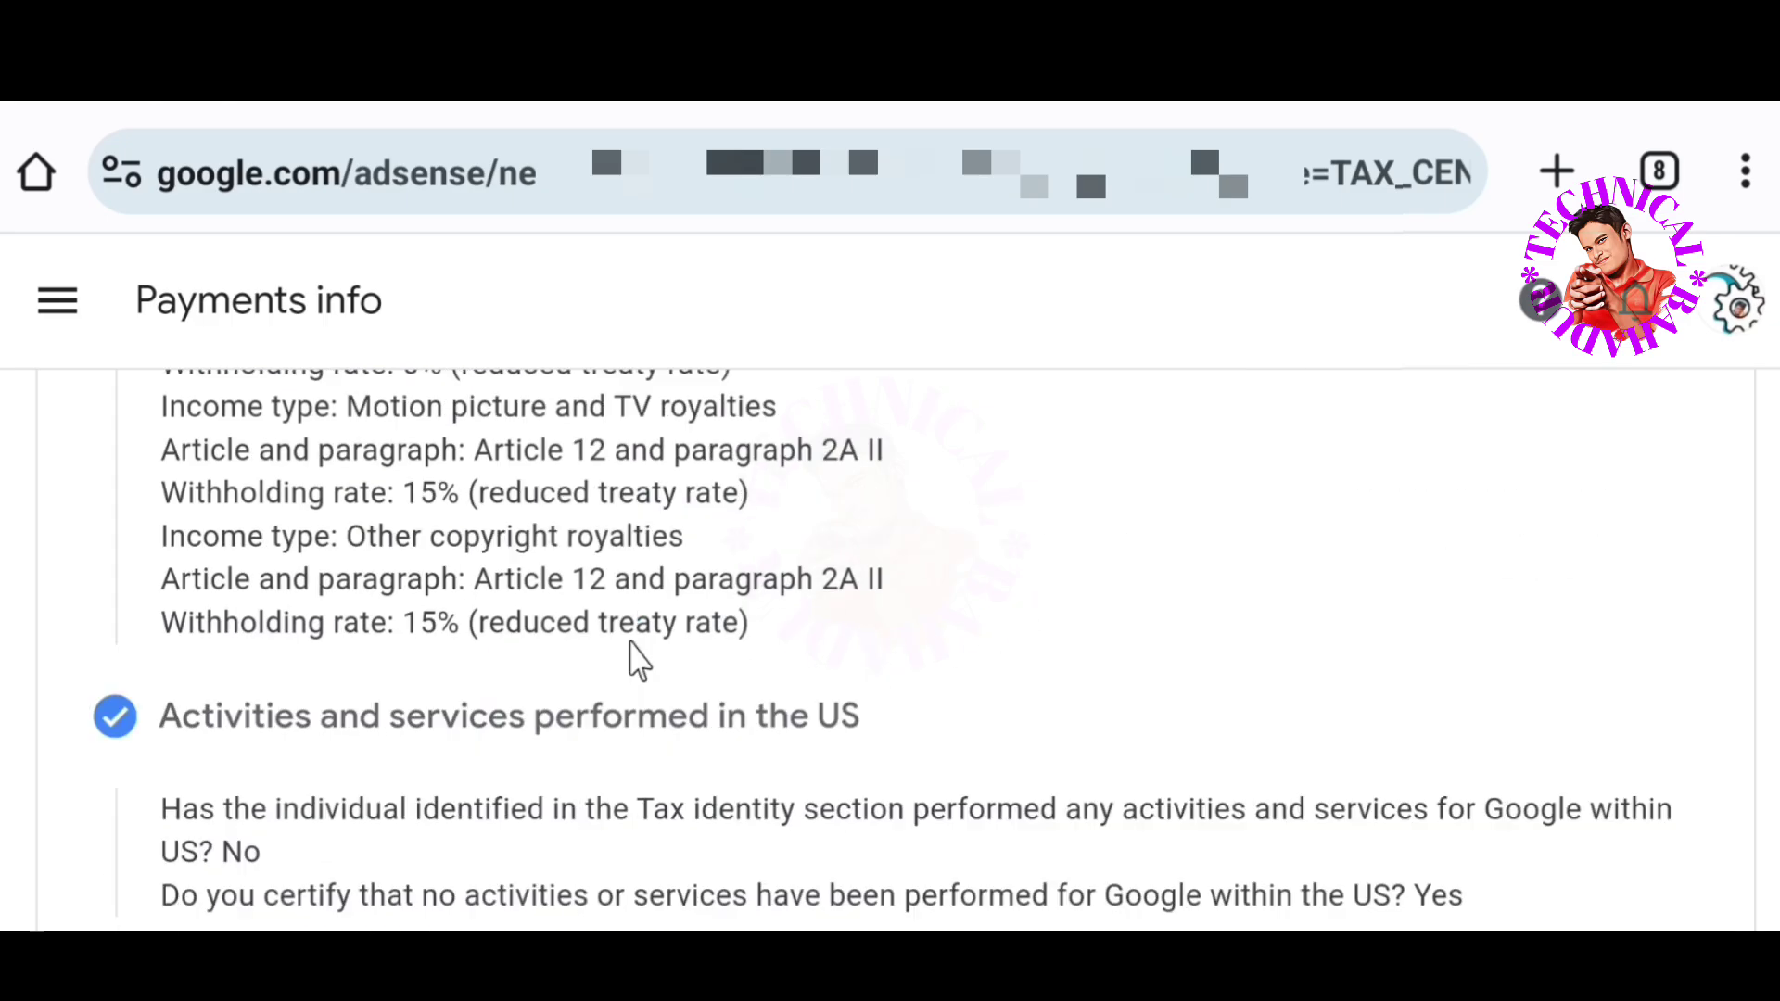
{"action": "scroll", "coordinate": [636, 660], "scroll_direction": "down", "scroll_amount": 7}
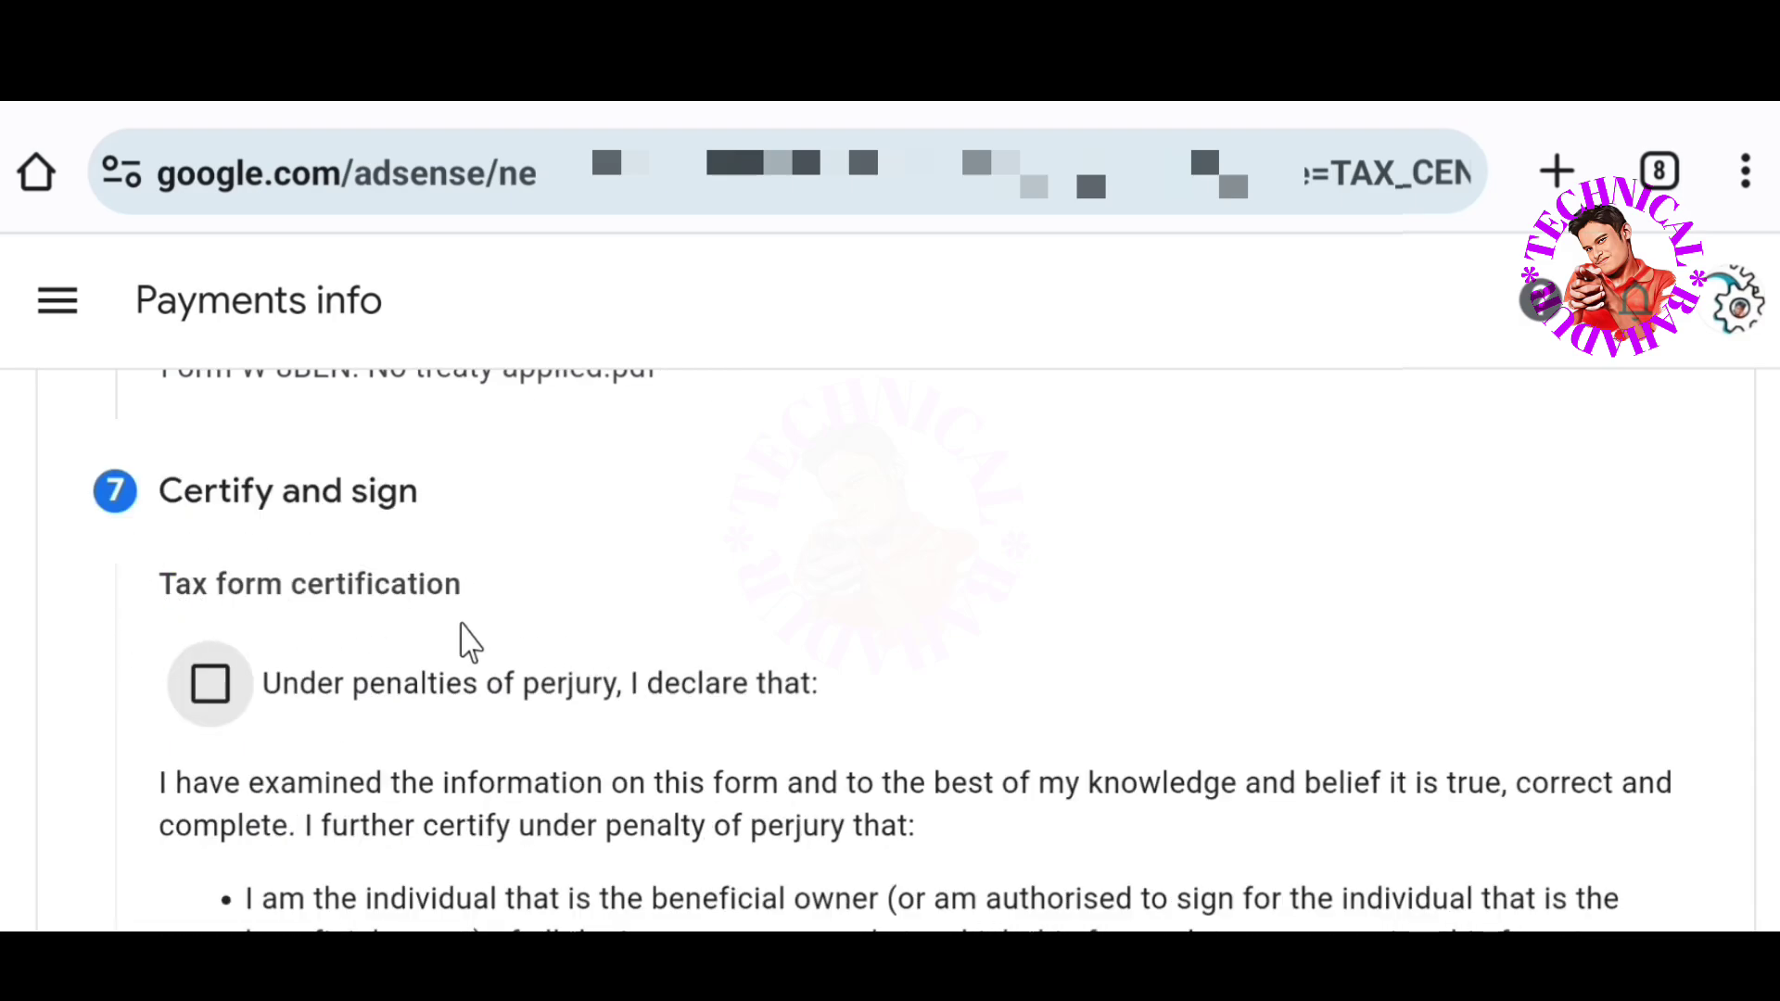
{"action": "left_click", "coordinate": [208, 690]}
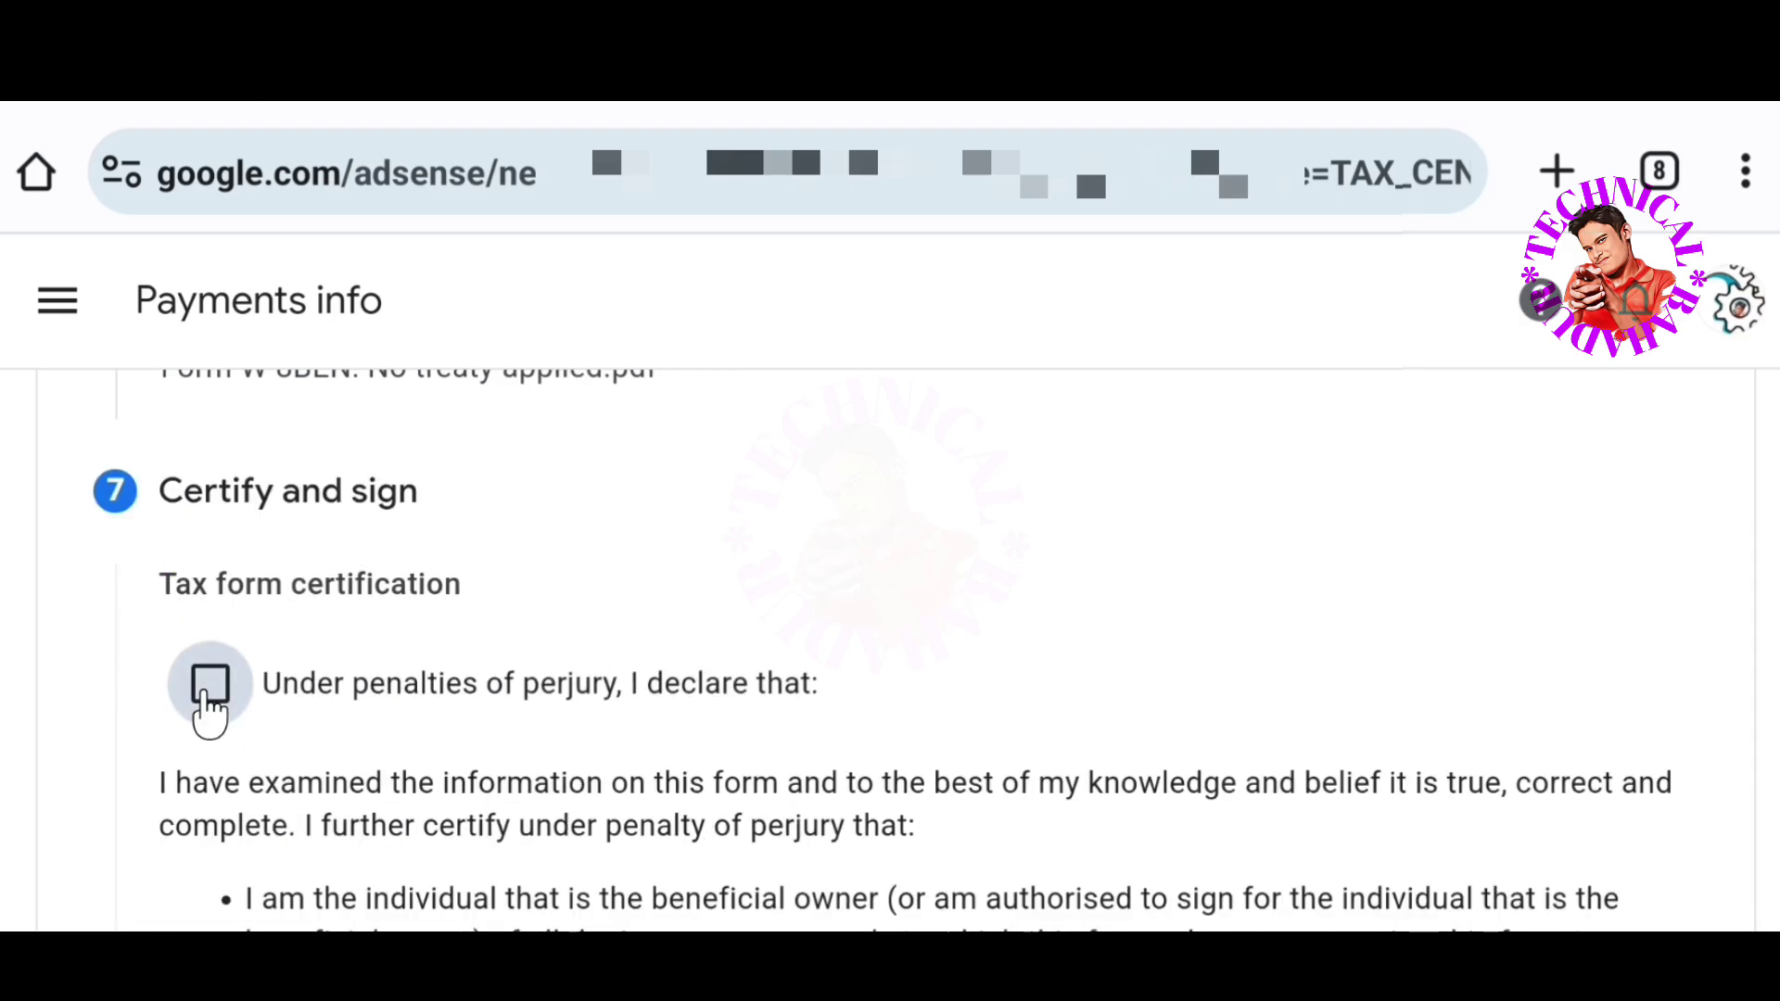
Certify the unchanged status affidavit from the year 2022, leaving the optional description of changes empty
{"action": "scroll", "coordinate": [398, 684], "scroll_direction": "down", "scroll_amount": 15}
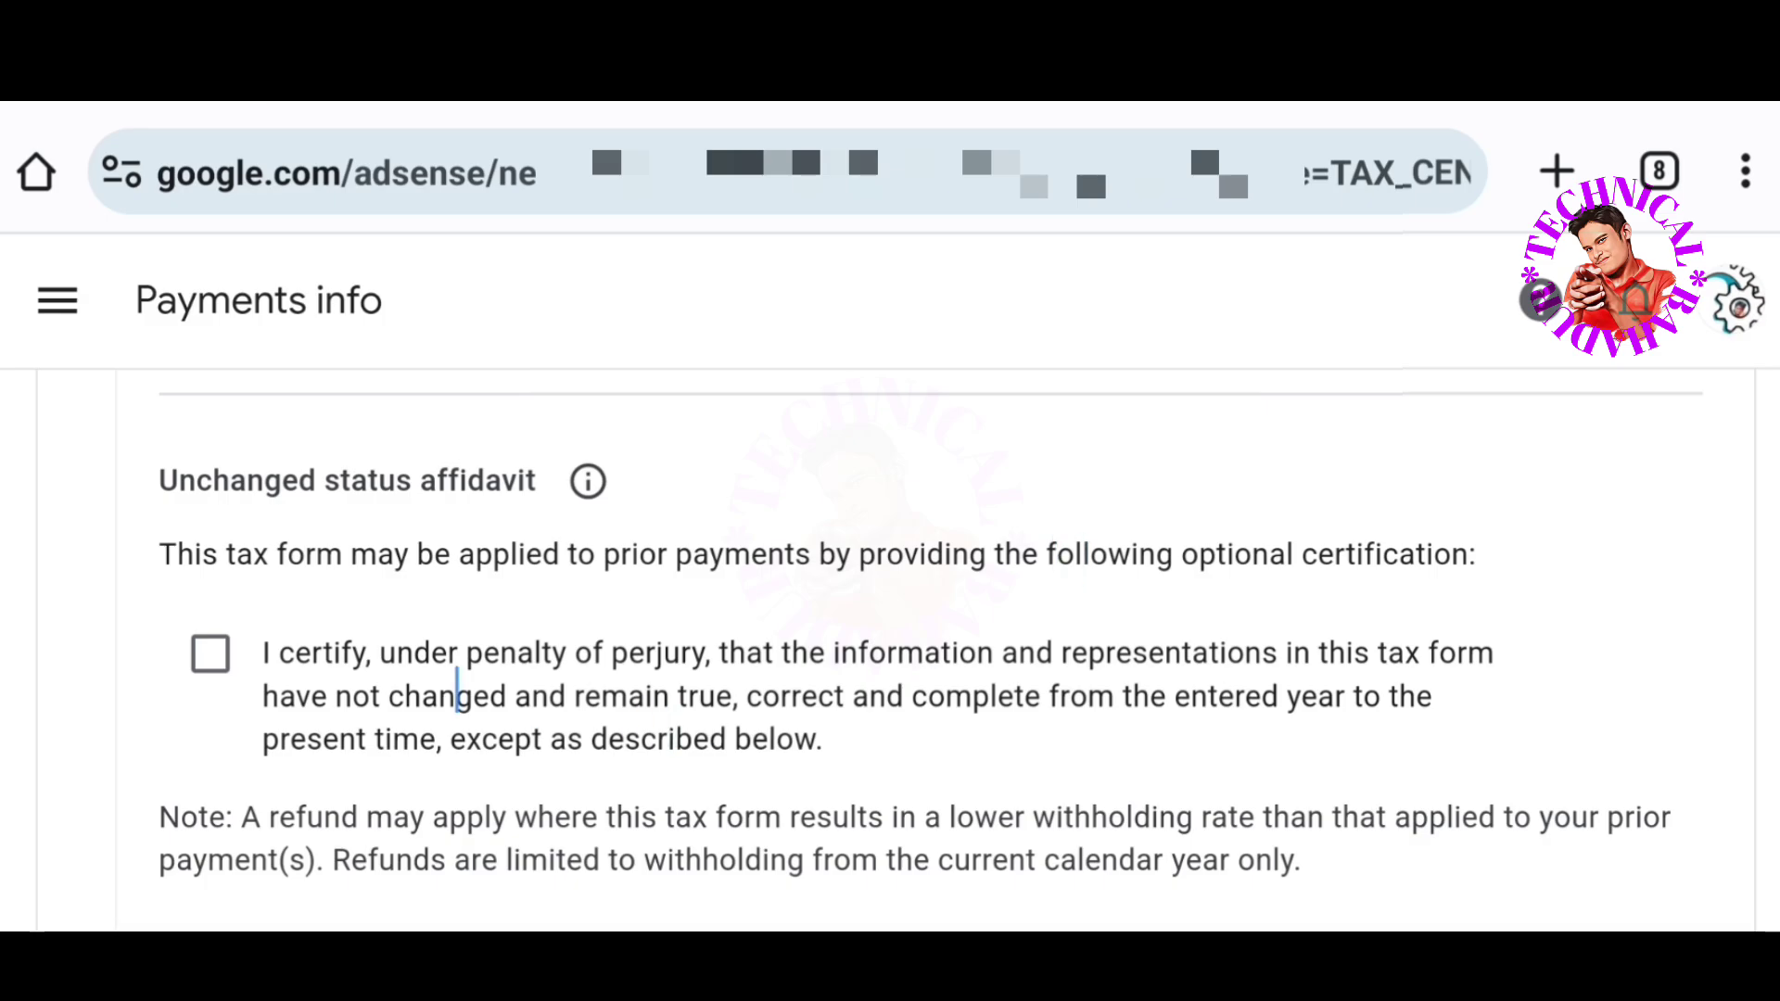
{"action": "scroll", "coordinate": [226, 666], "scroll_direction": "down", "scroll_amount": 2}
{"action": "scroll", "coordinate": [243, 584], "scroll_direction": "down", "scroll_amount": 6}
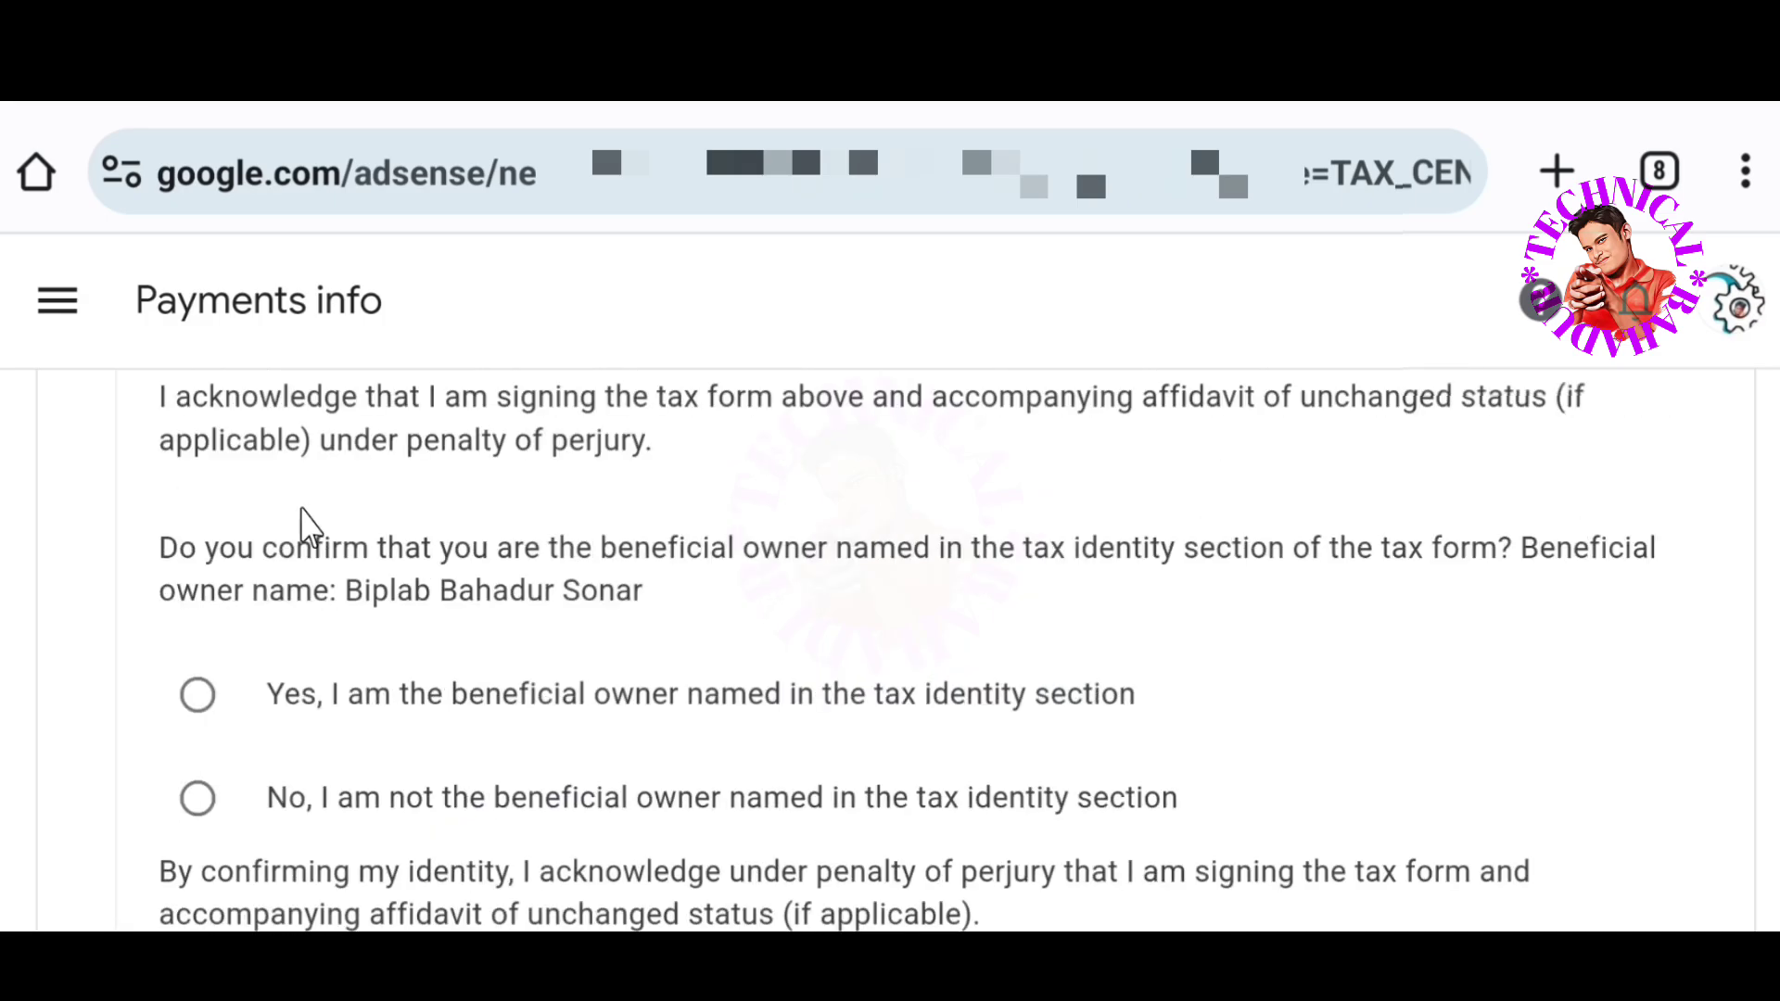
{"action": "scroll", "coordinate": [306, 524], "scroll_direction": "up", "scroll_amount": 6}
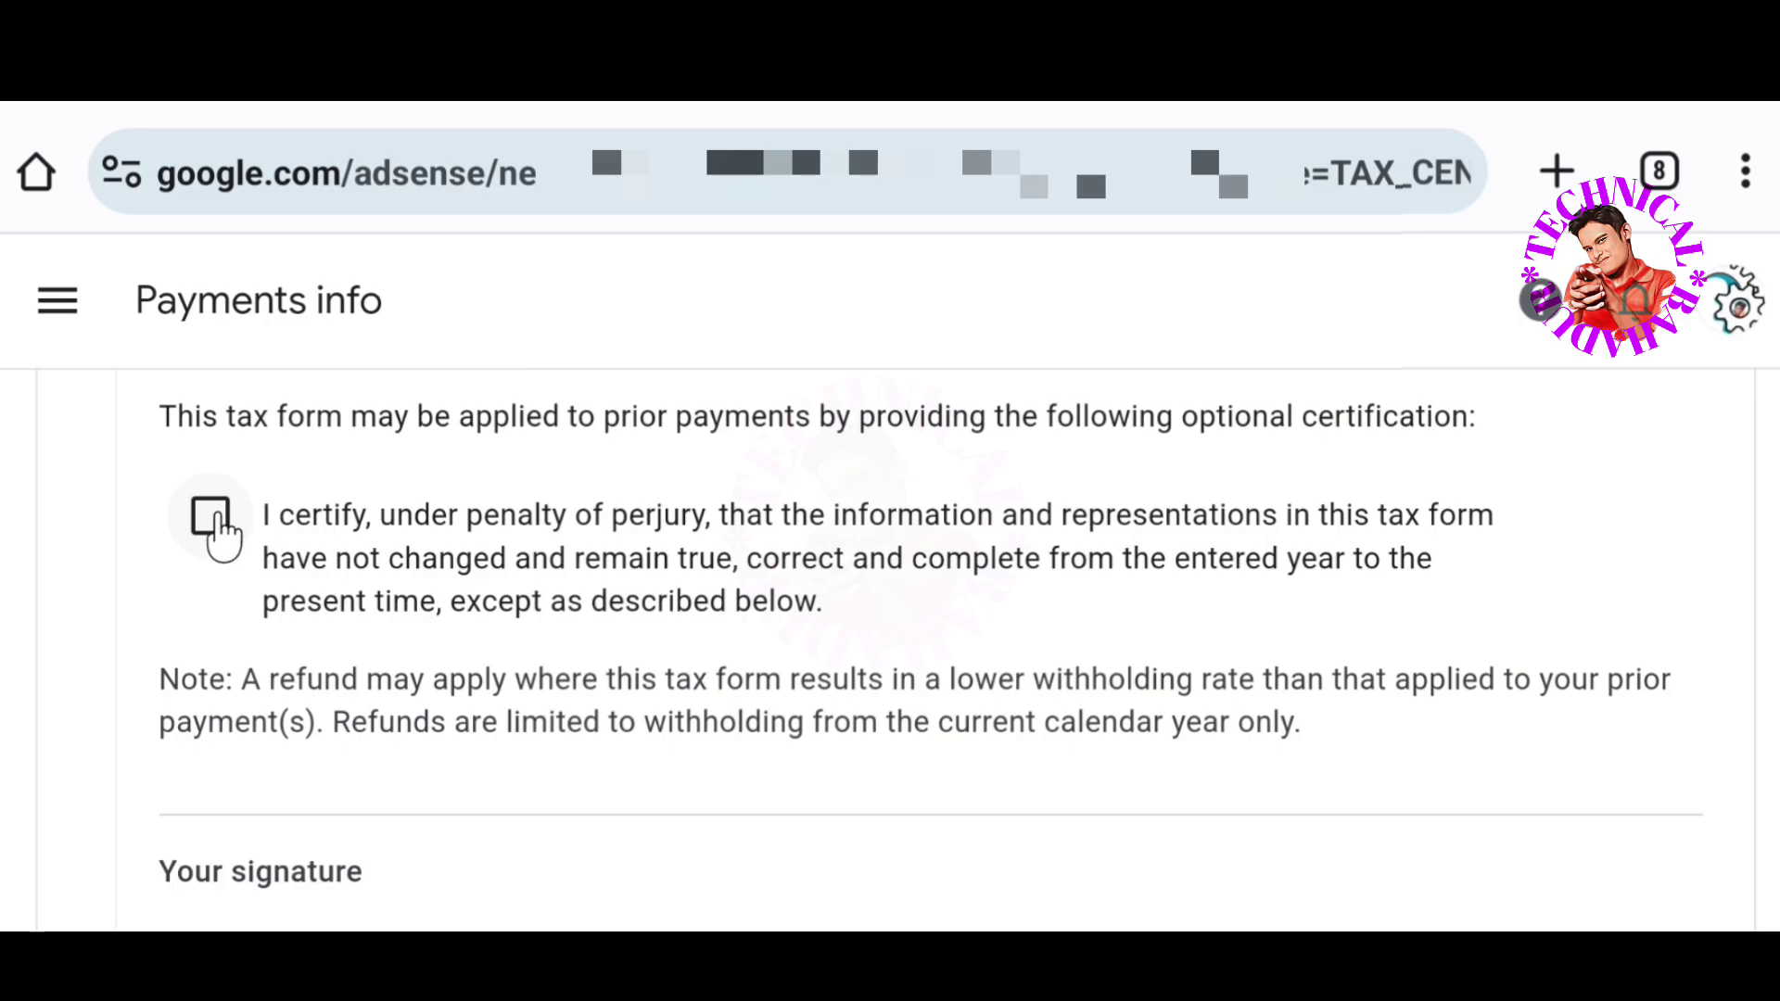
{"action": "left_click", "coordinate": [213, 520]}
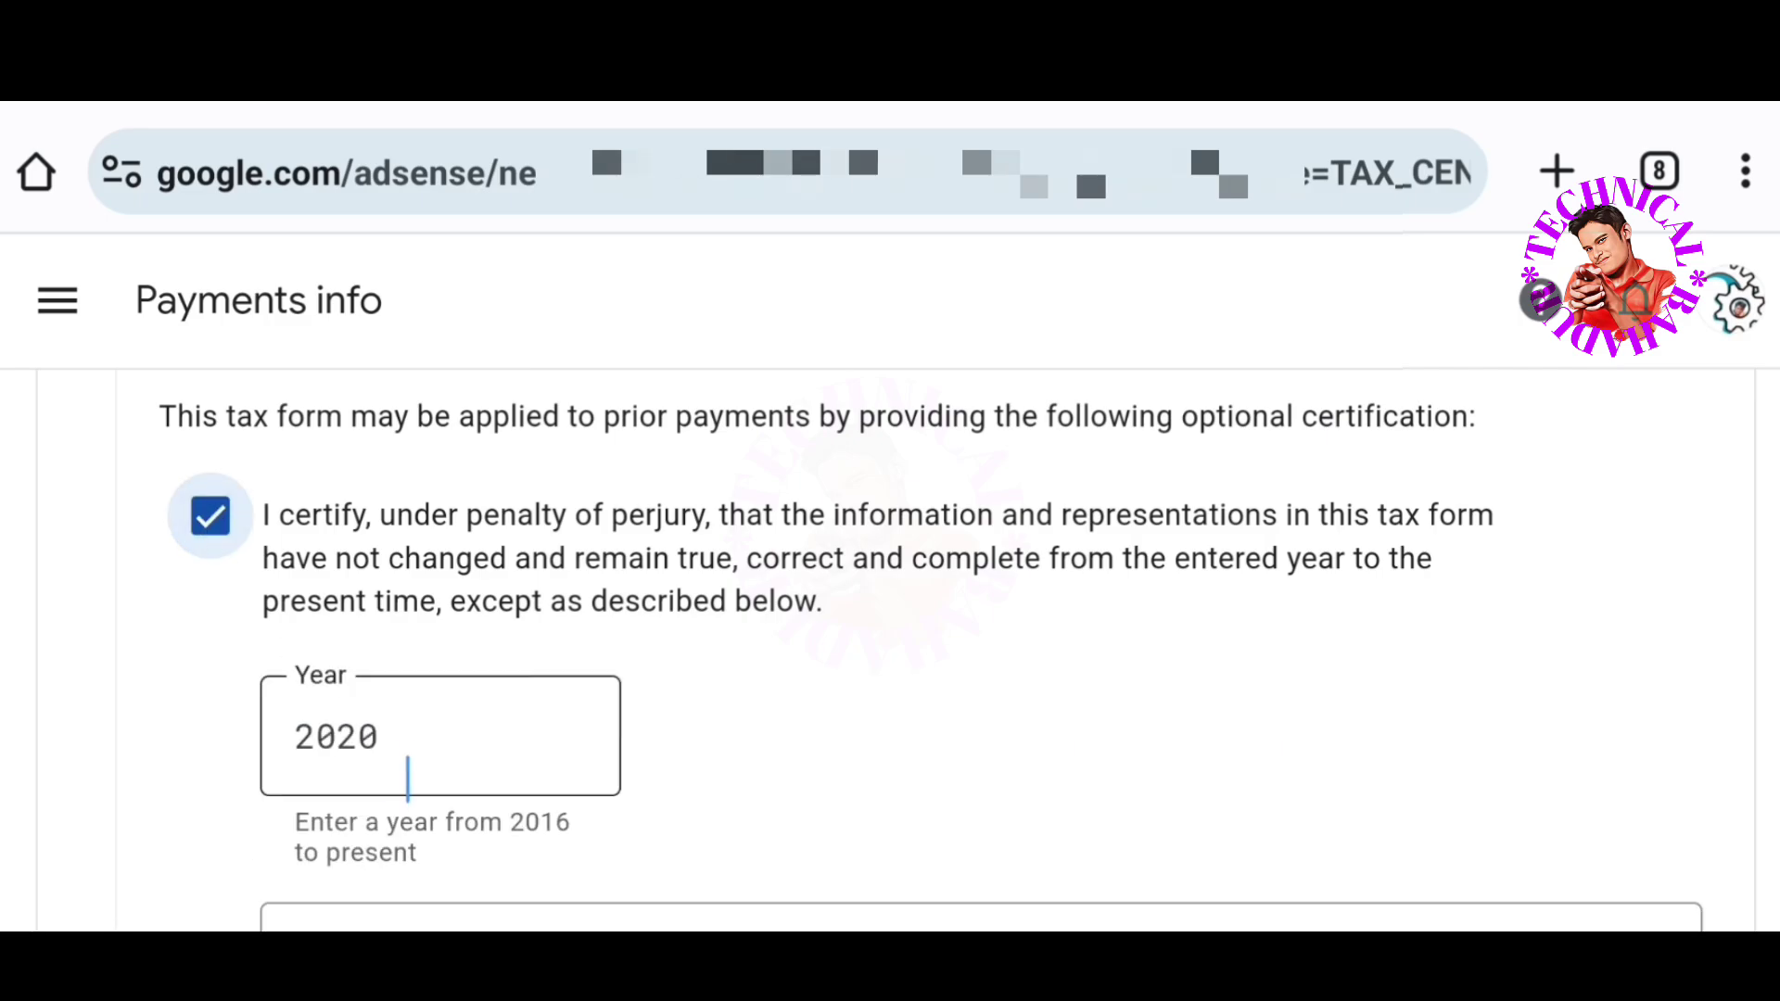
{"action": "left_click", "coordinate": [441, 737]}
{"action": "key", "text": "BackSpace"}
{"action": "type", "text": "2"}
{"action": "key", "text": "Escape"}
{"action": "left_click", "coordinate": [509, 649]}
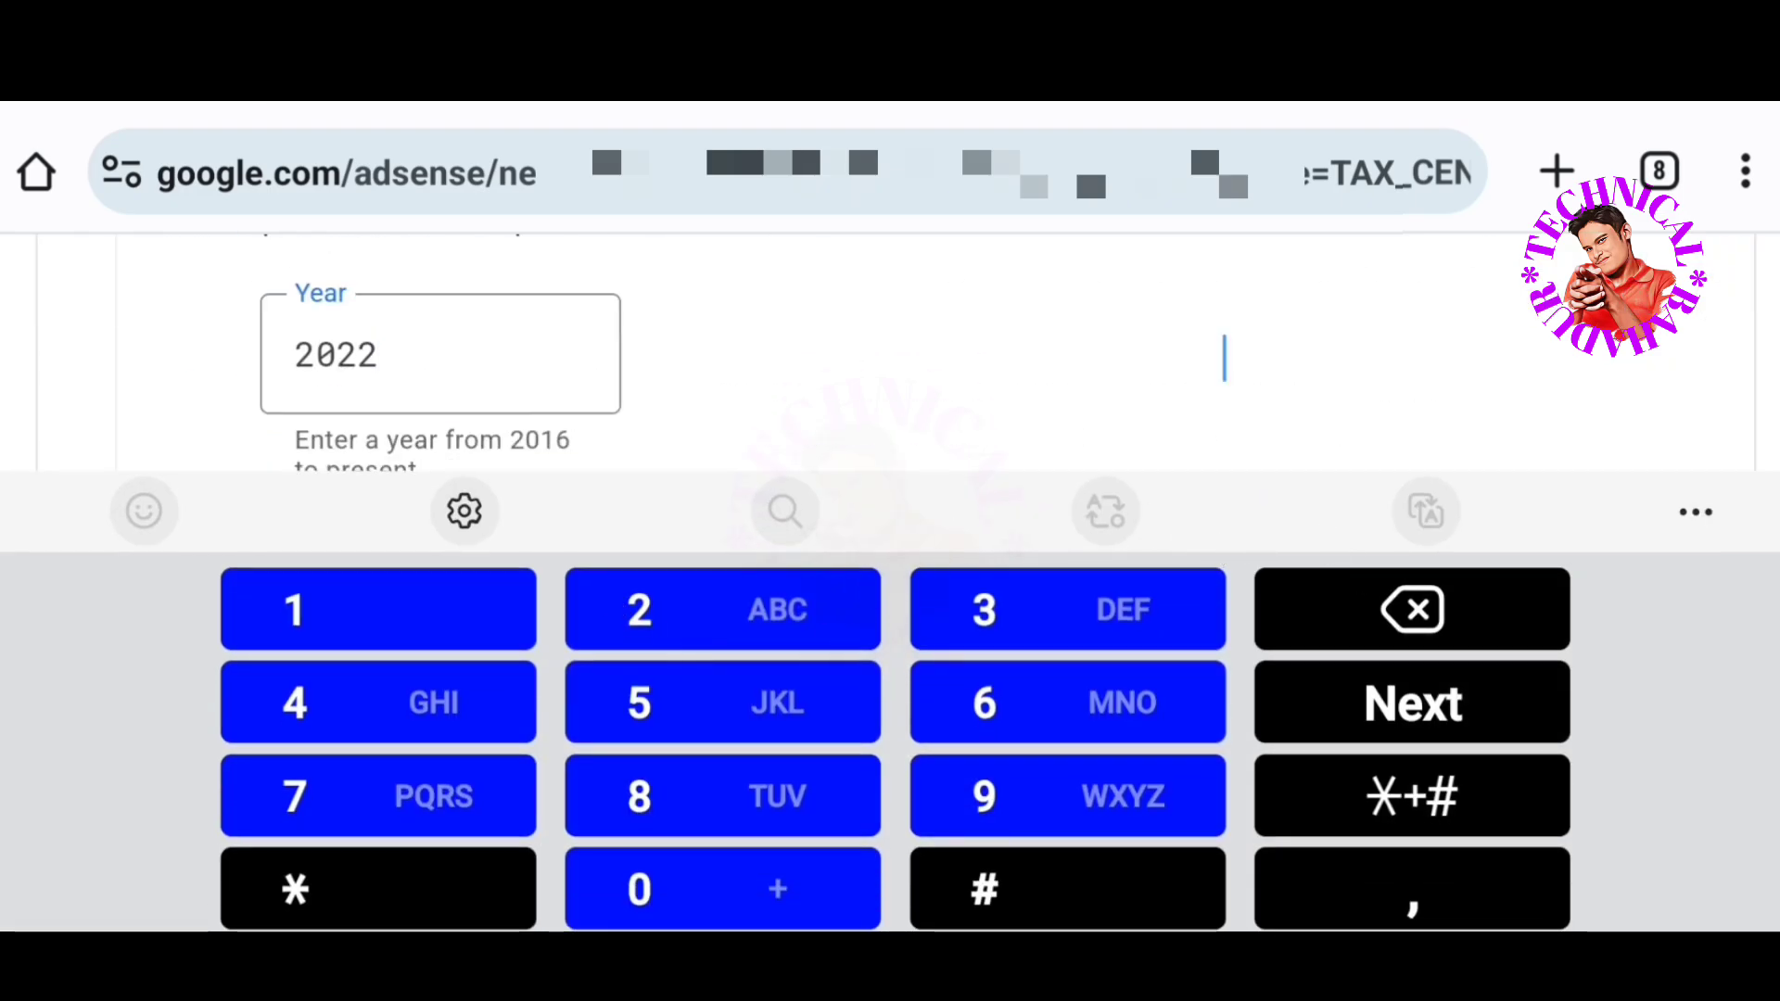
{"action": "left_click", "coordinate": [1224, 358]}
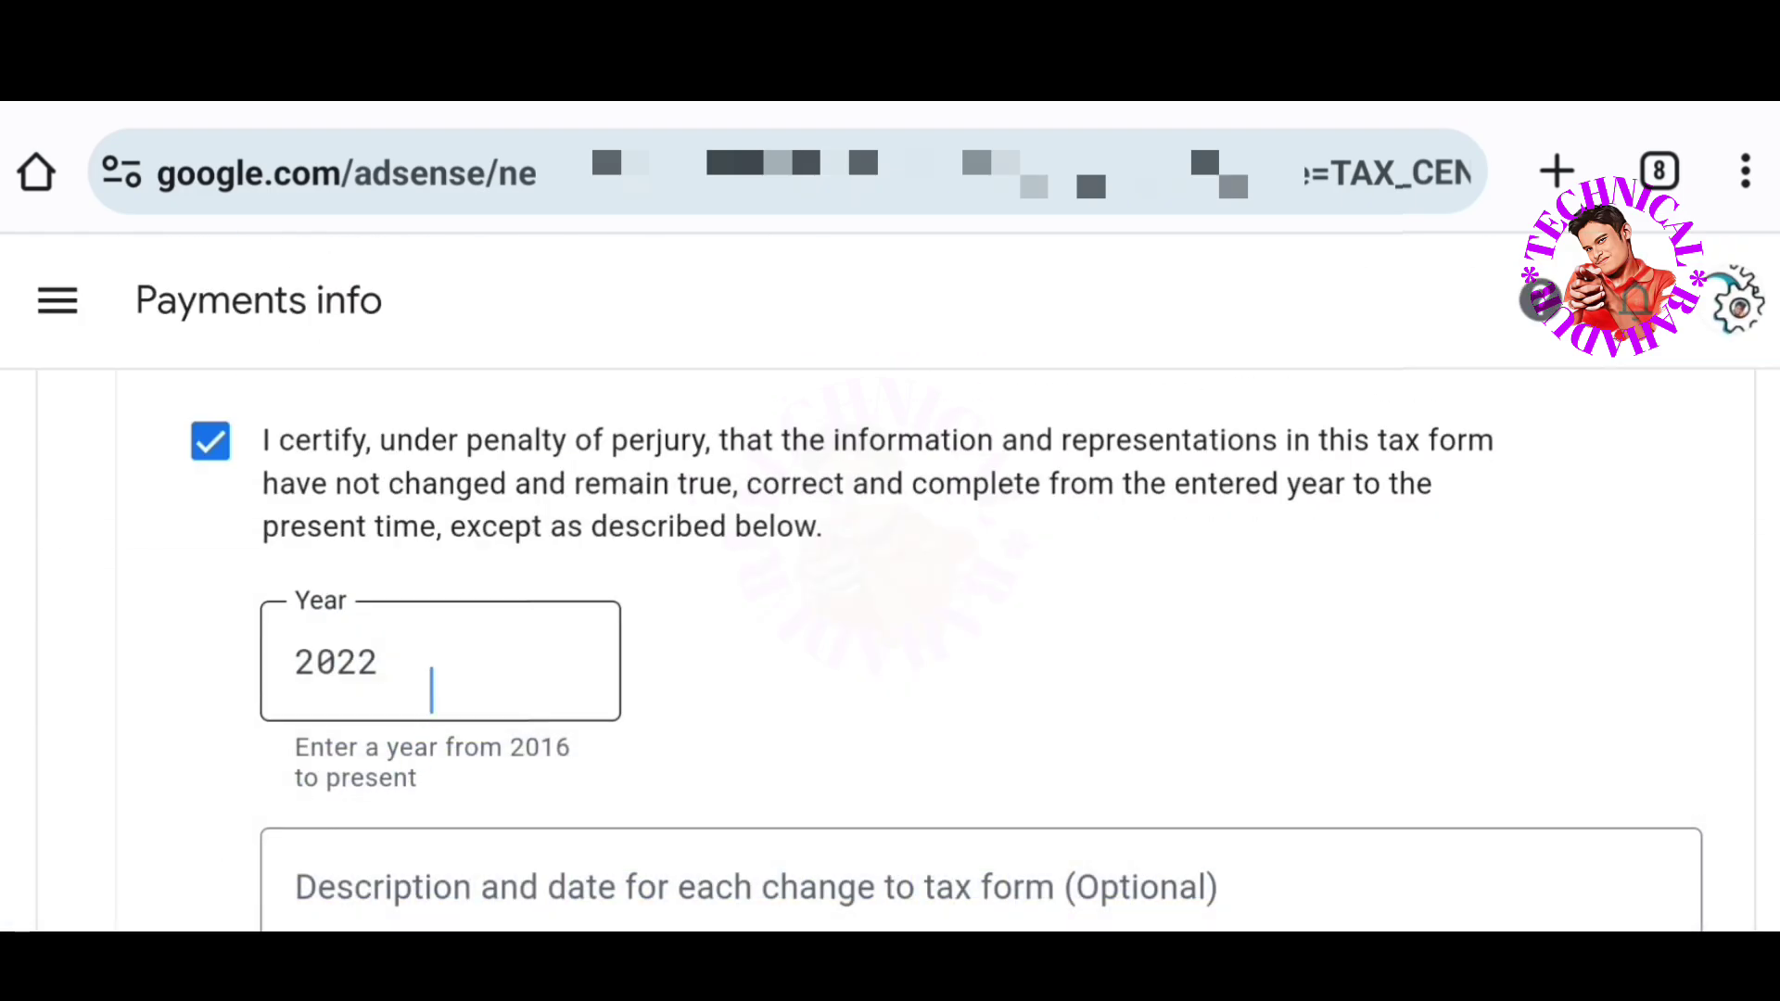
{"action": "scroll", "coordinate": [861, 556], "scroll_direction": "down", "scroll_amount": 3}
{"action": "left_click", "coordinate": [426, 621]}
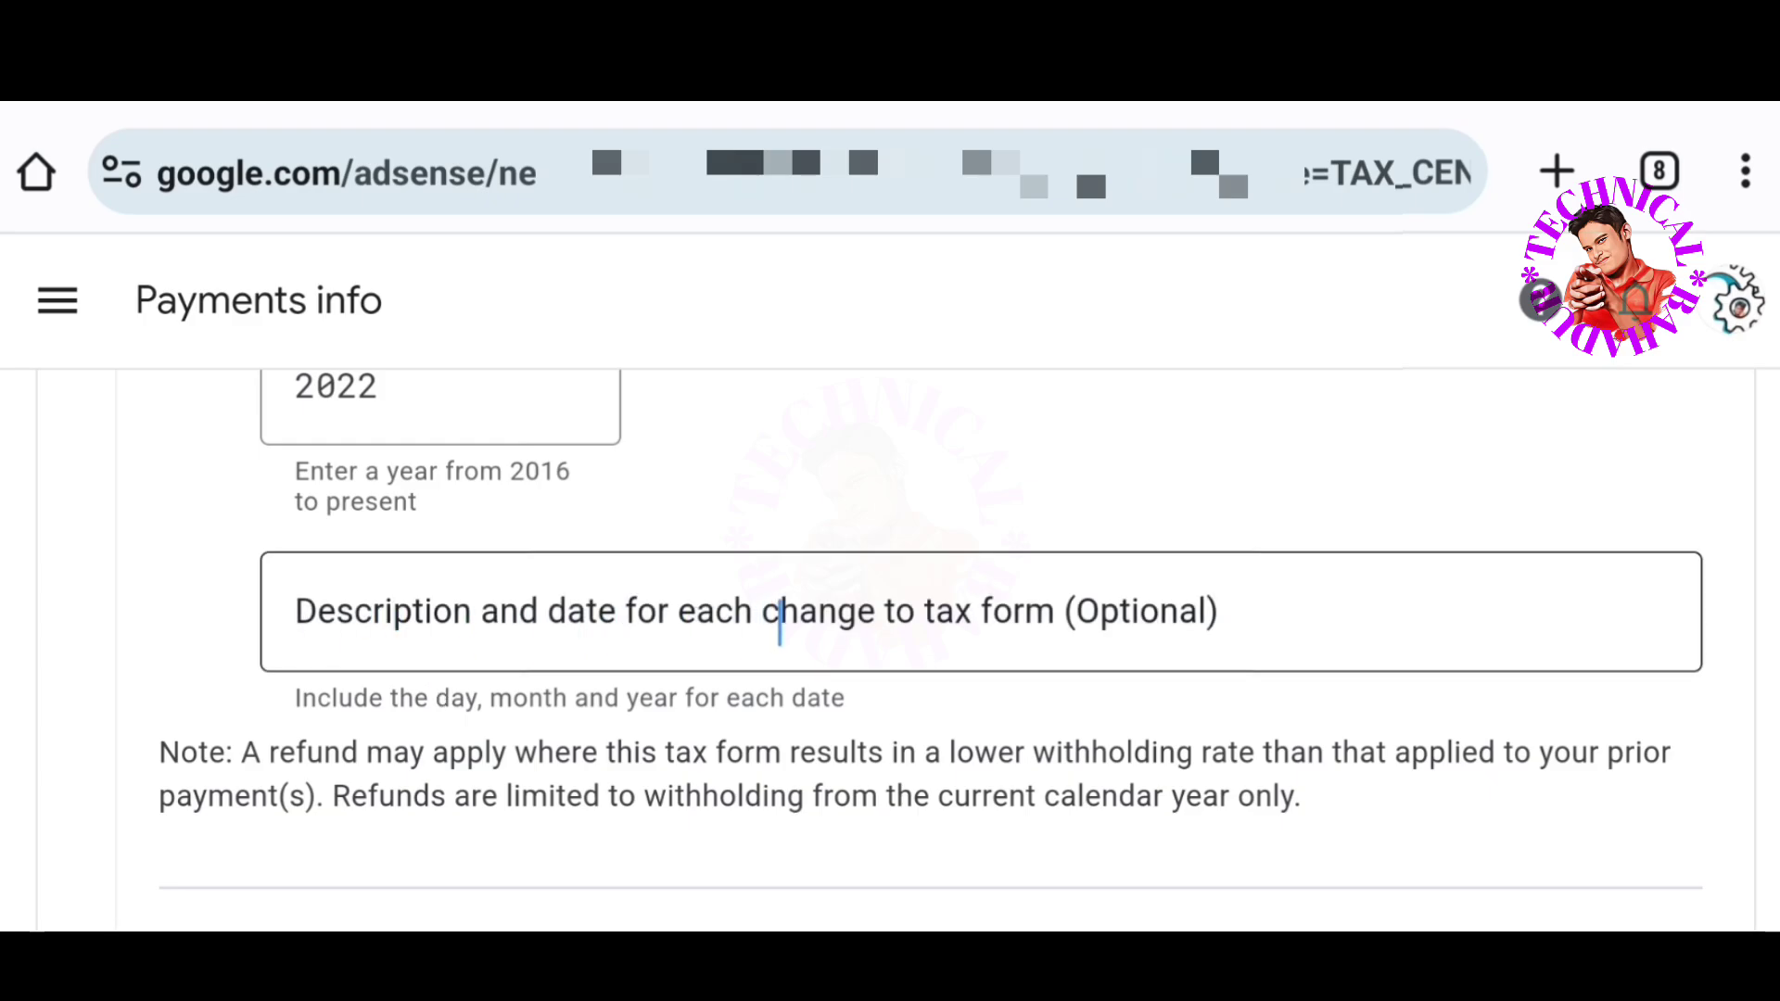
{"action": "scroll", "coordinate": [778, 632], "scroll_direction": "up", "scroll_amount": 2}
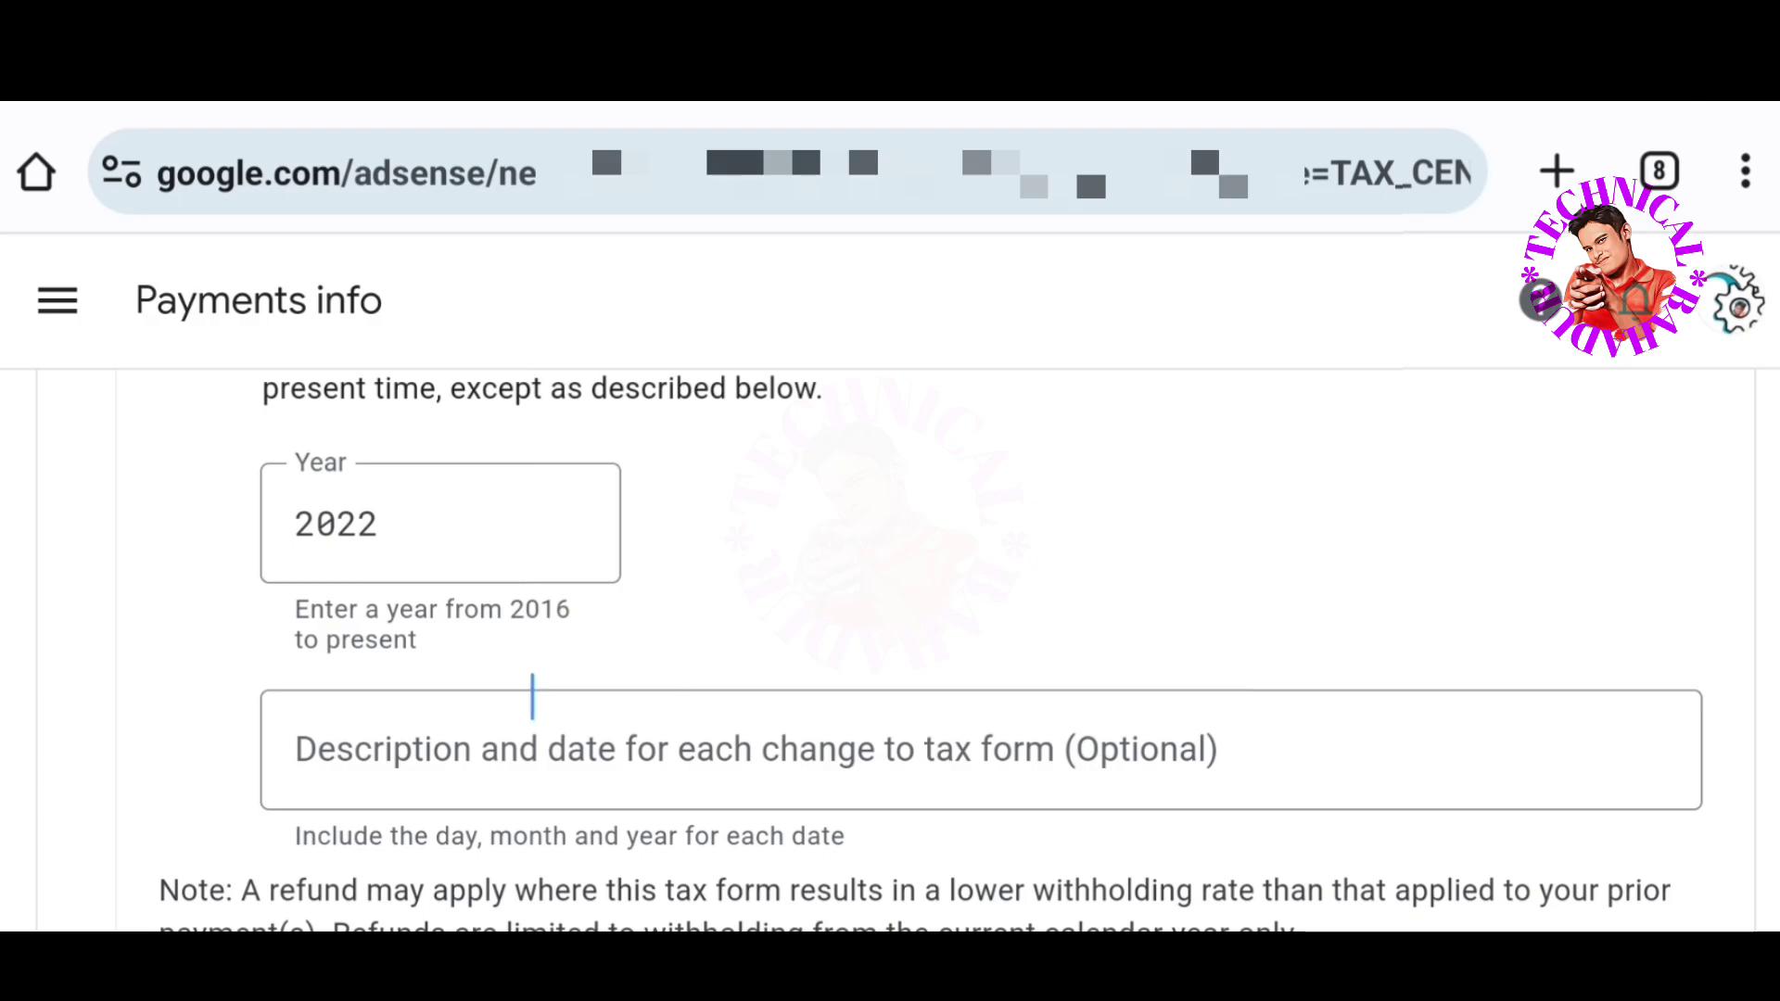
Confirm being the beneficial owner named in the tax identity section and submit the tax form
{"action": "scroll", "coordinate": [519, 700], "scroll_direction": "down", "scroll_amount": 5}
{"action": "scroll", "coordinate": [501, 714], "scroll_direction": "down", "scroll_amount": 5}
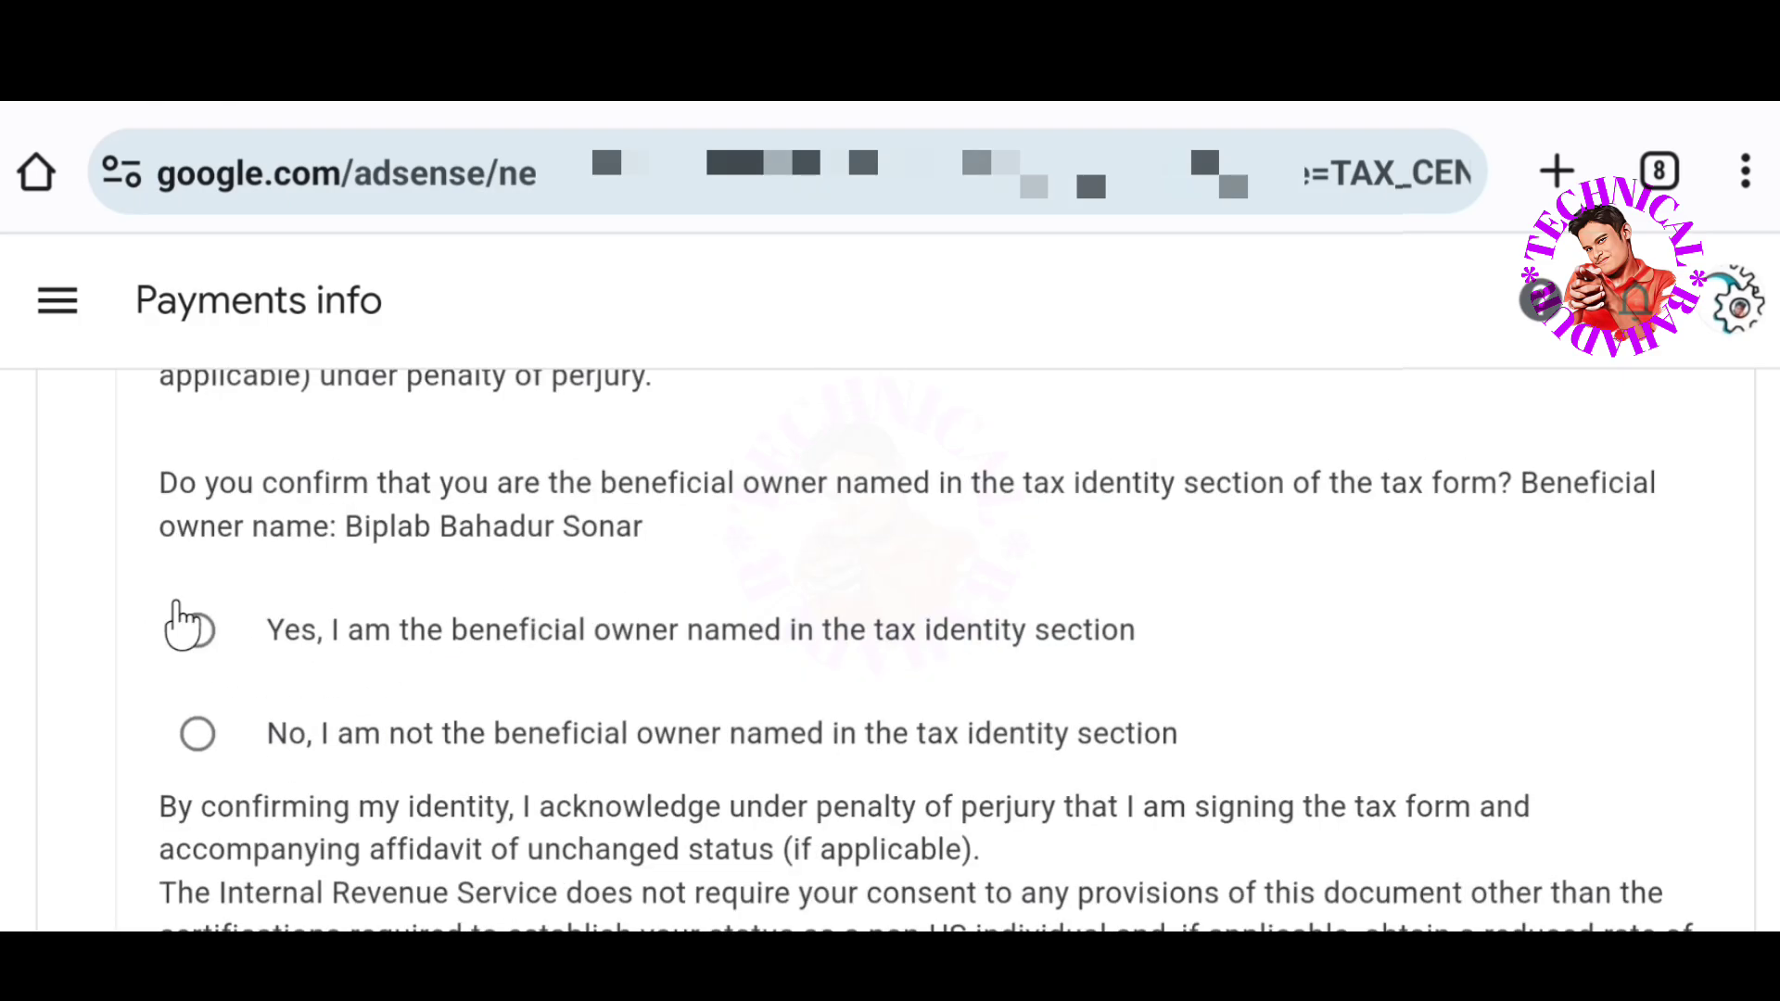
{"action": "left_click", "coordinate": [199, 623]}
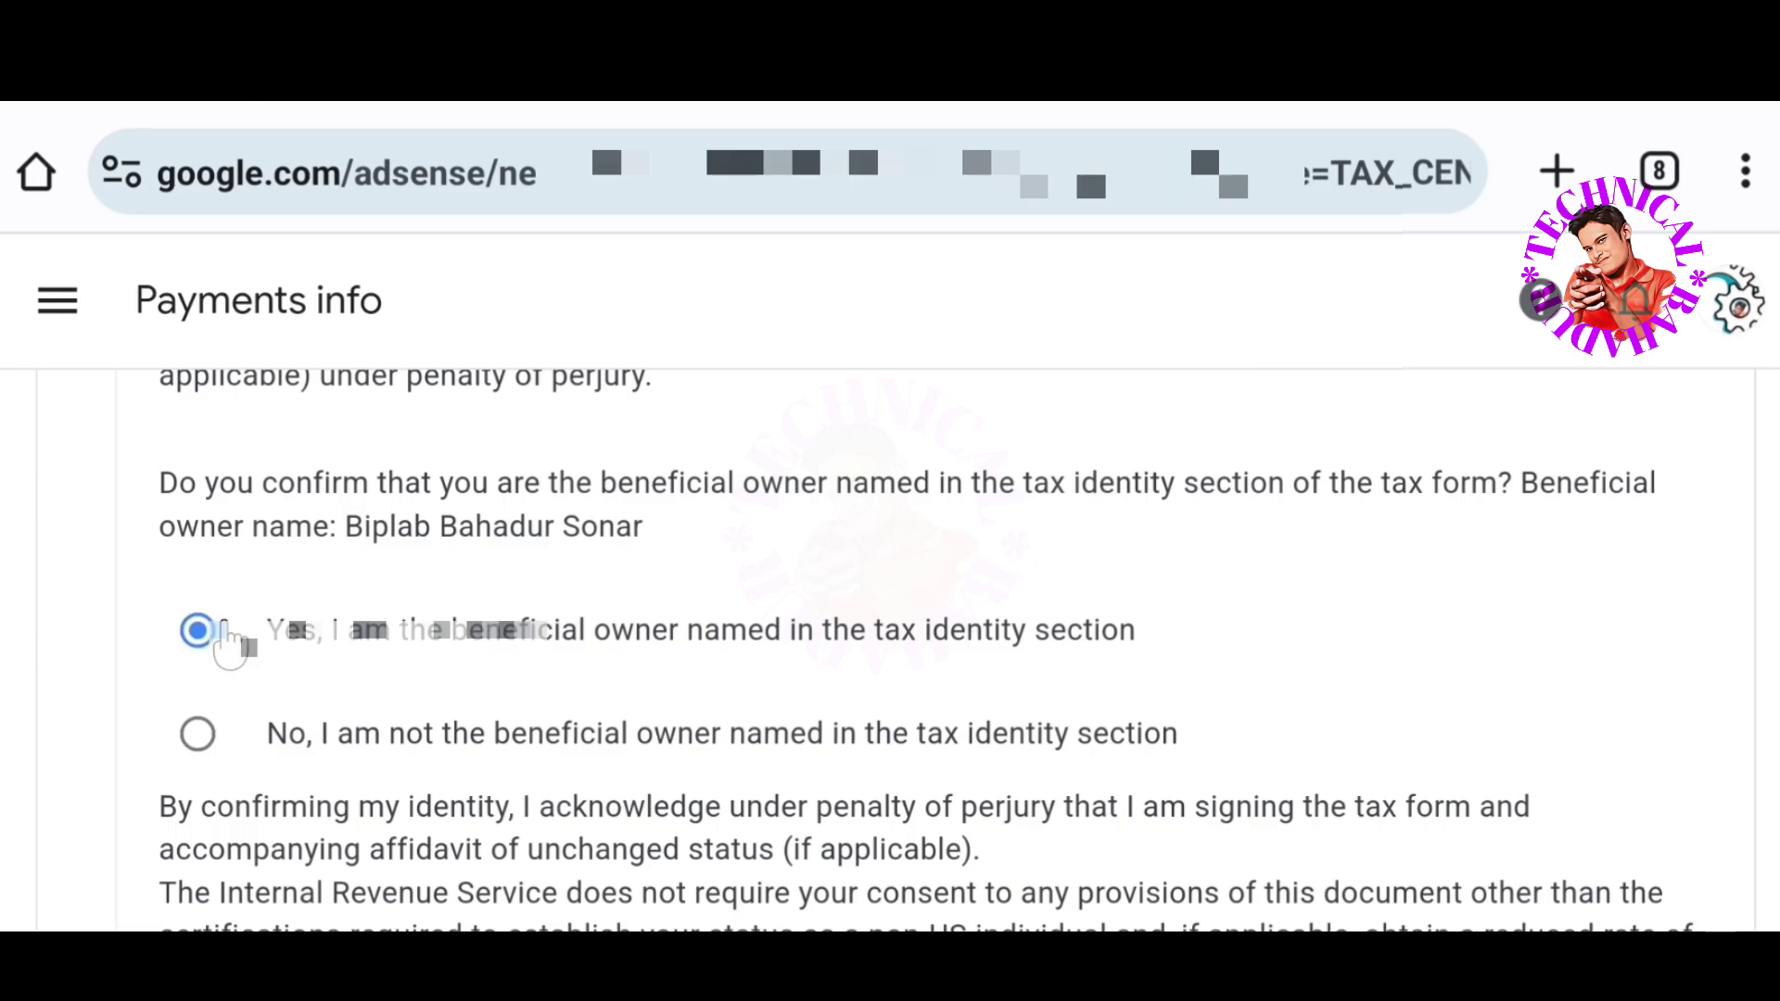
{"action": "scroll", "coordinate": [262, 639], "scroll_direction": "down", "scroll_amount": 5}
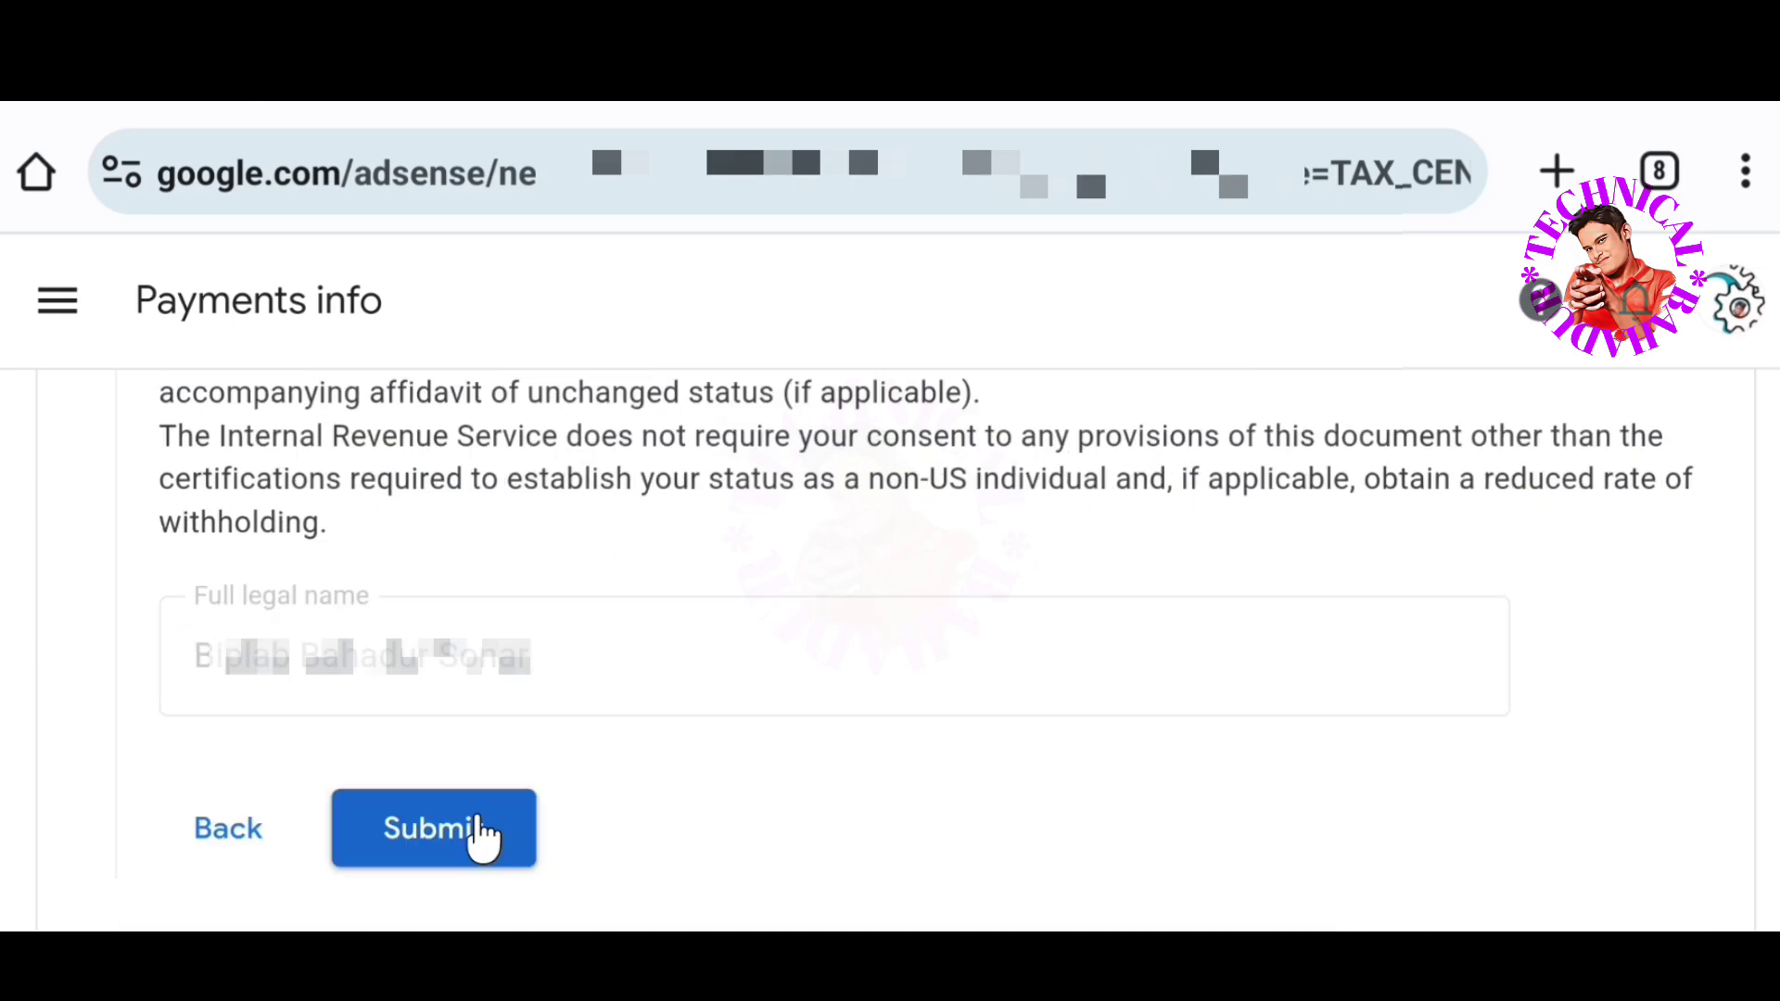
{"action": "left_click", "coordinate": [474, 820]}
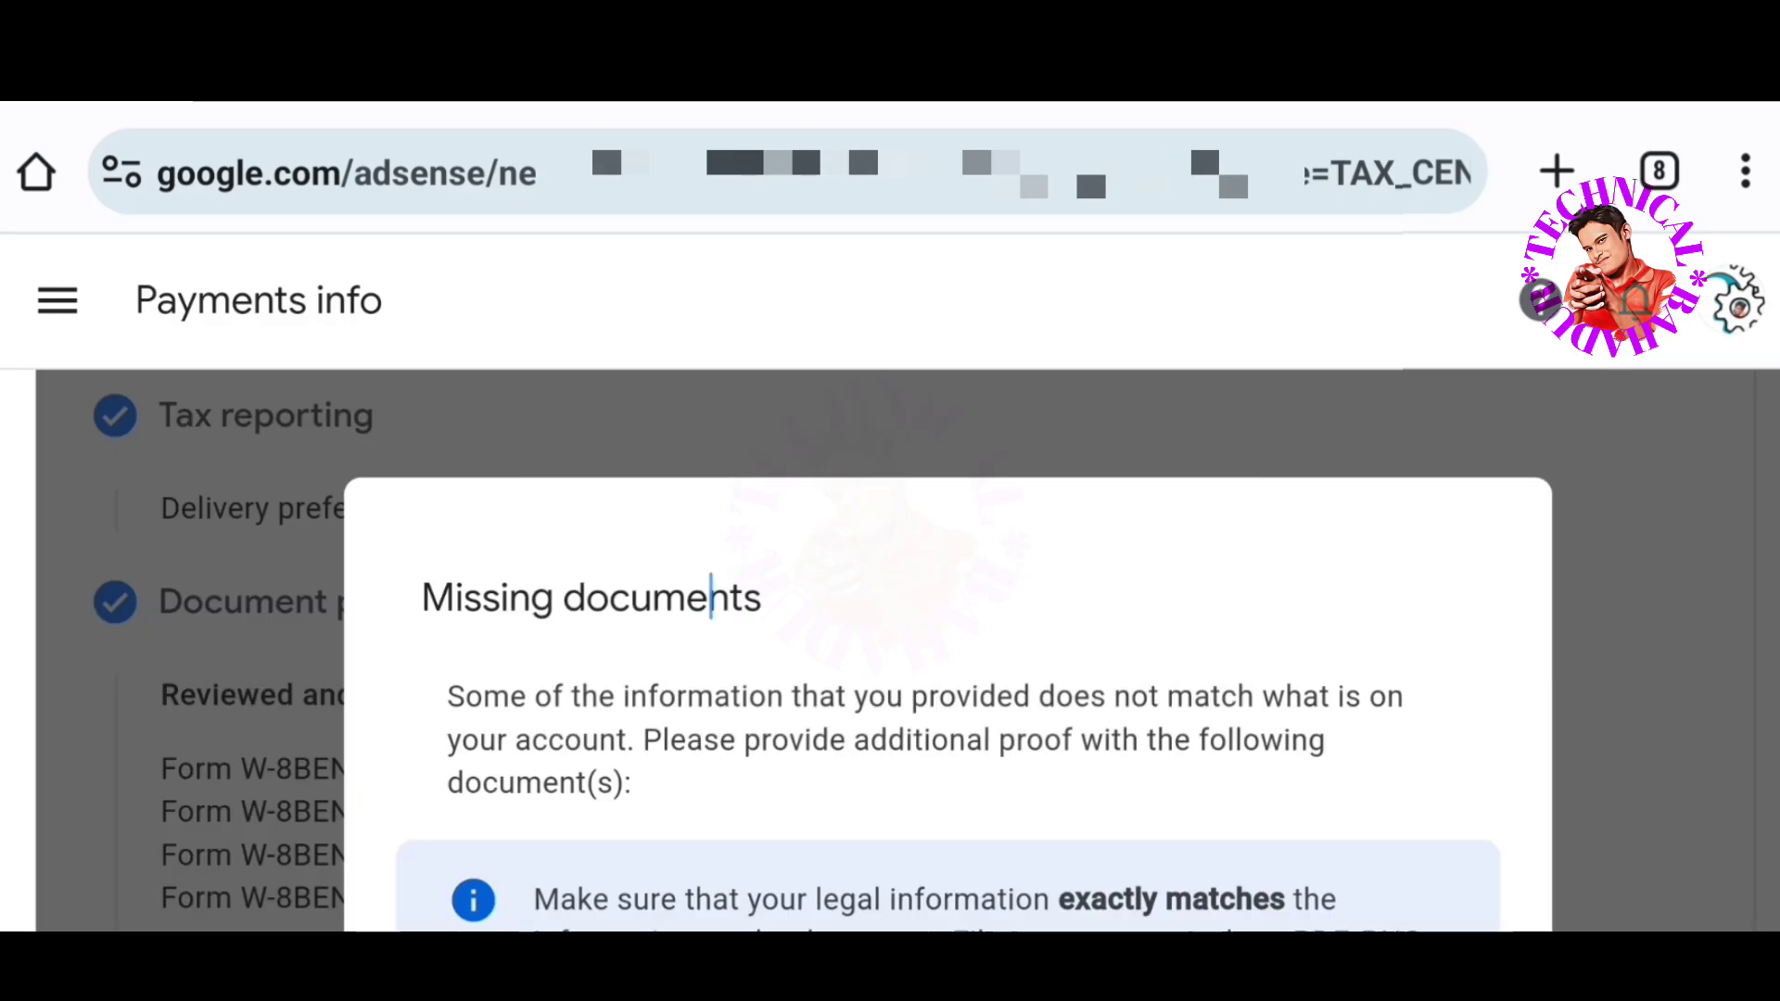
Review the missing documents request and upload the image 20231111_082902.jpg from the device's media as proof of residence address
{"action": "scroll", "coordinate": [948, 649], "scroll_direction": "down", "scroll_amount": 3}
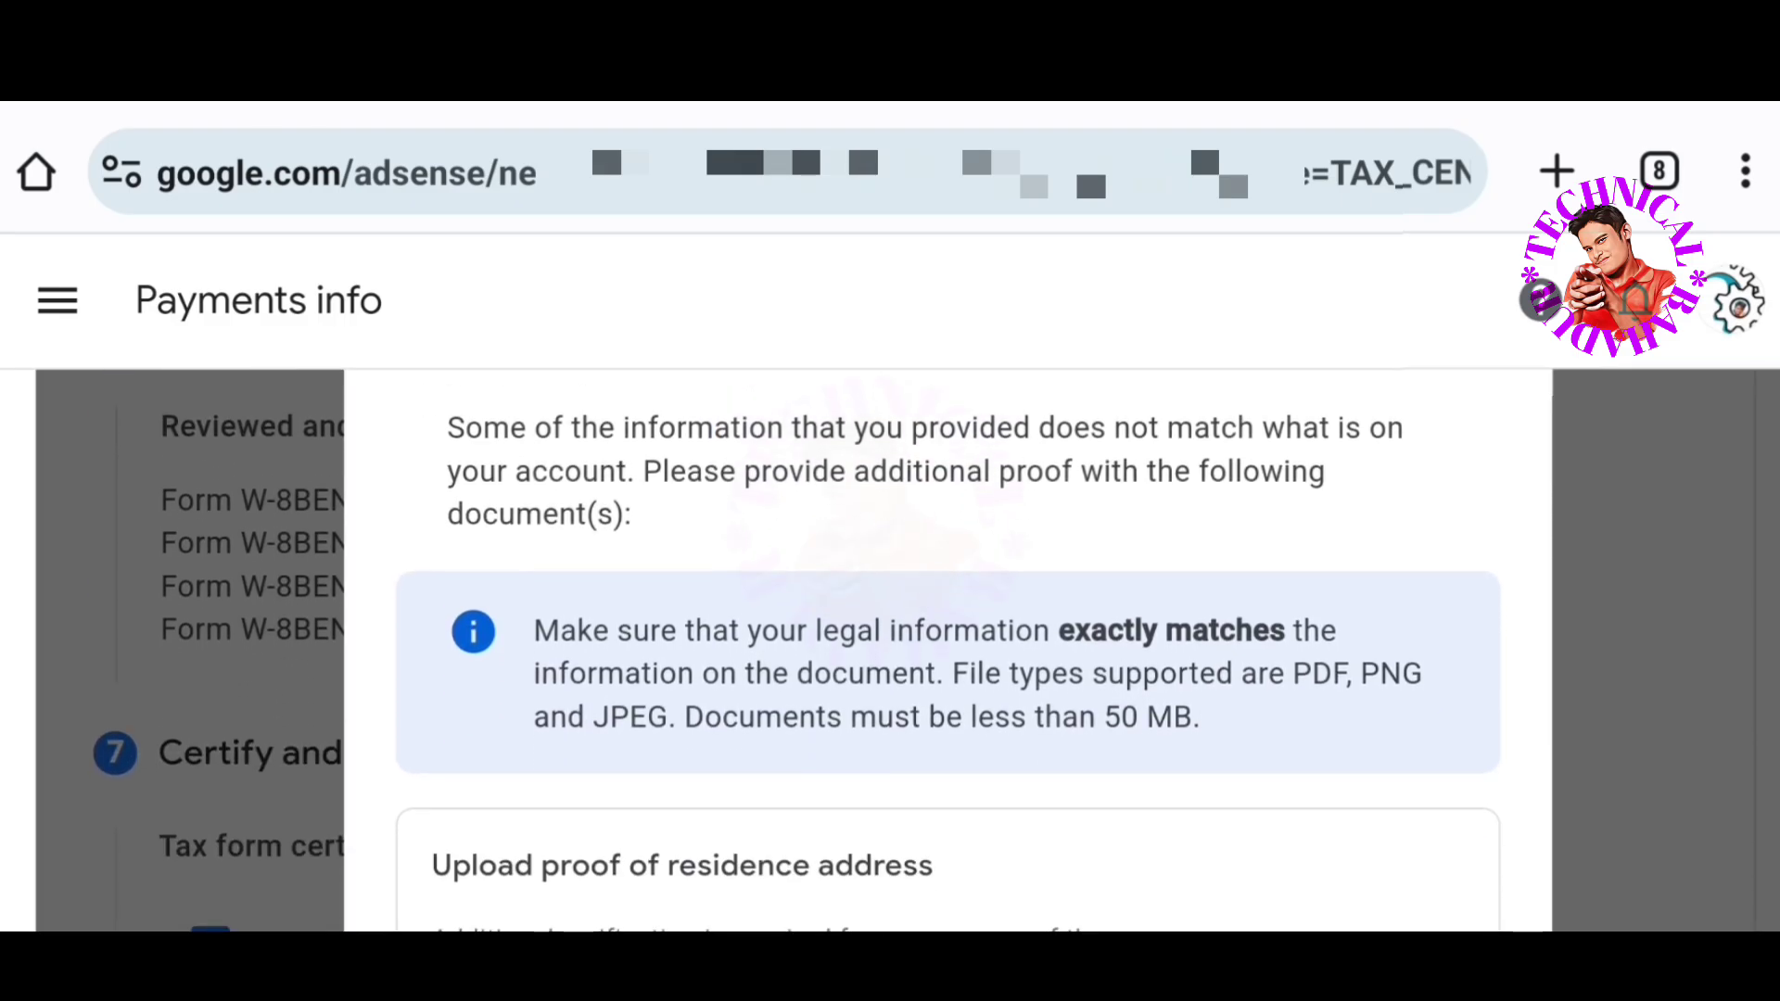
{"action": "scroll", "coordinate": [705, 597], "scroll_direction": "down", "scroll_amount": 4}
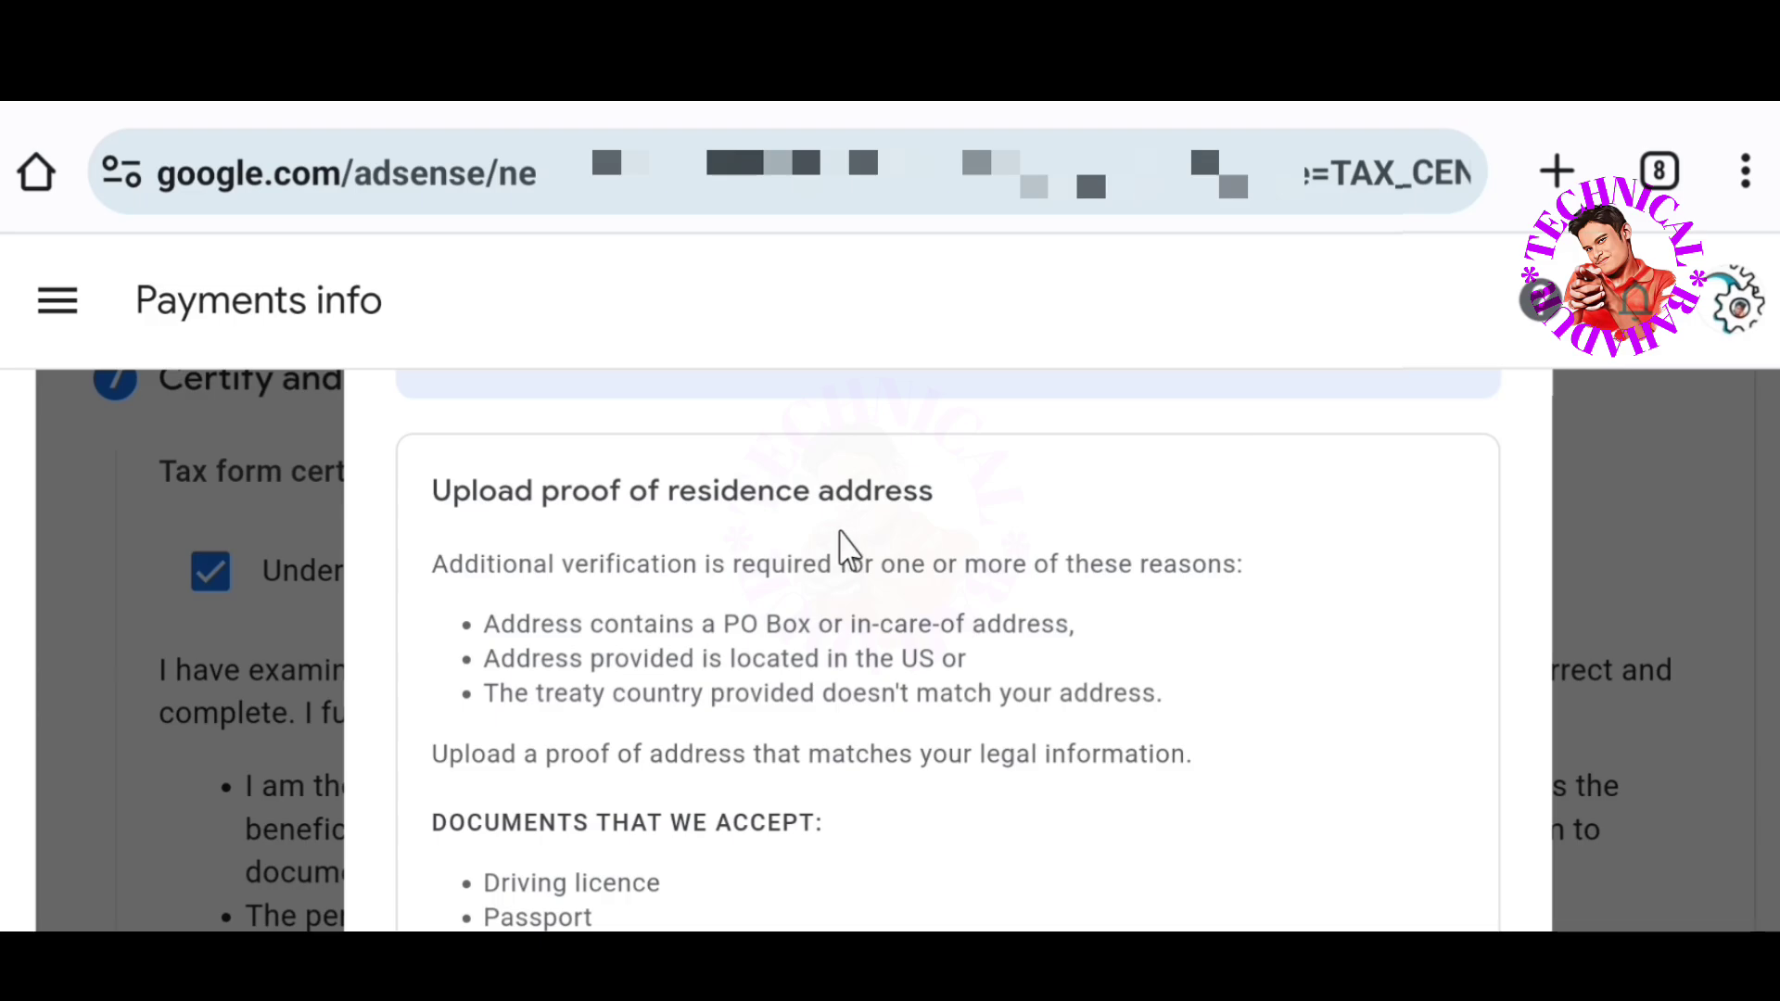
{"action": "scroll", "coordinate": [838, 546], "scroll_direction": "down", "scroll_amount": 3}
{"action": "scroll", "coordinate": [947, 648], "scroll_direction": "down", "scroll_amount": 2}
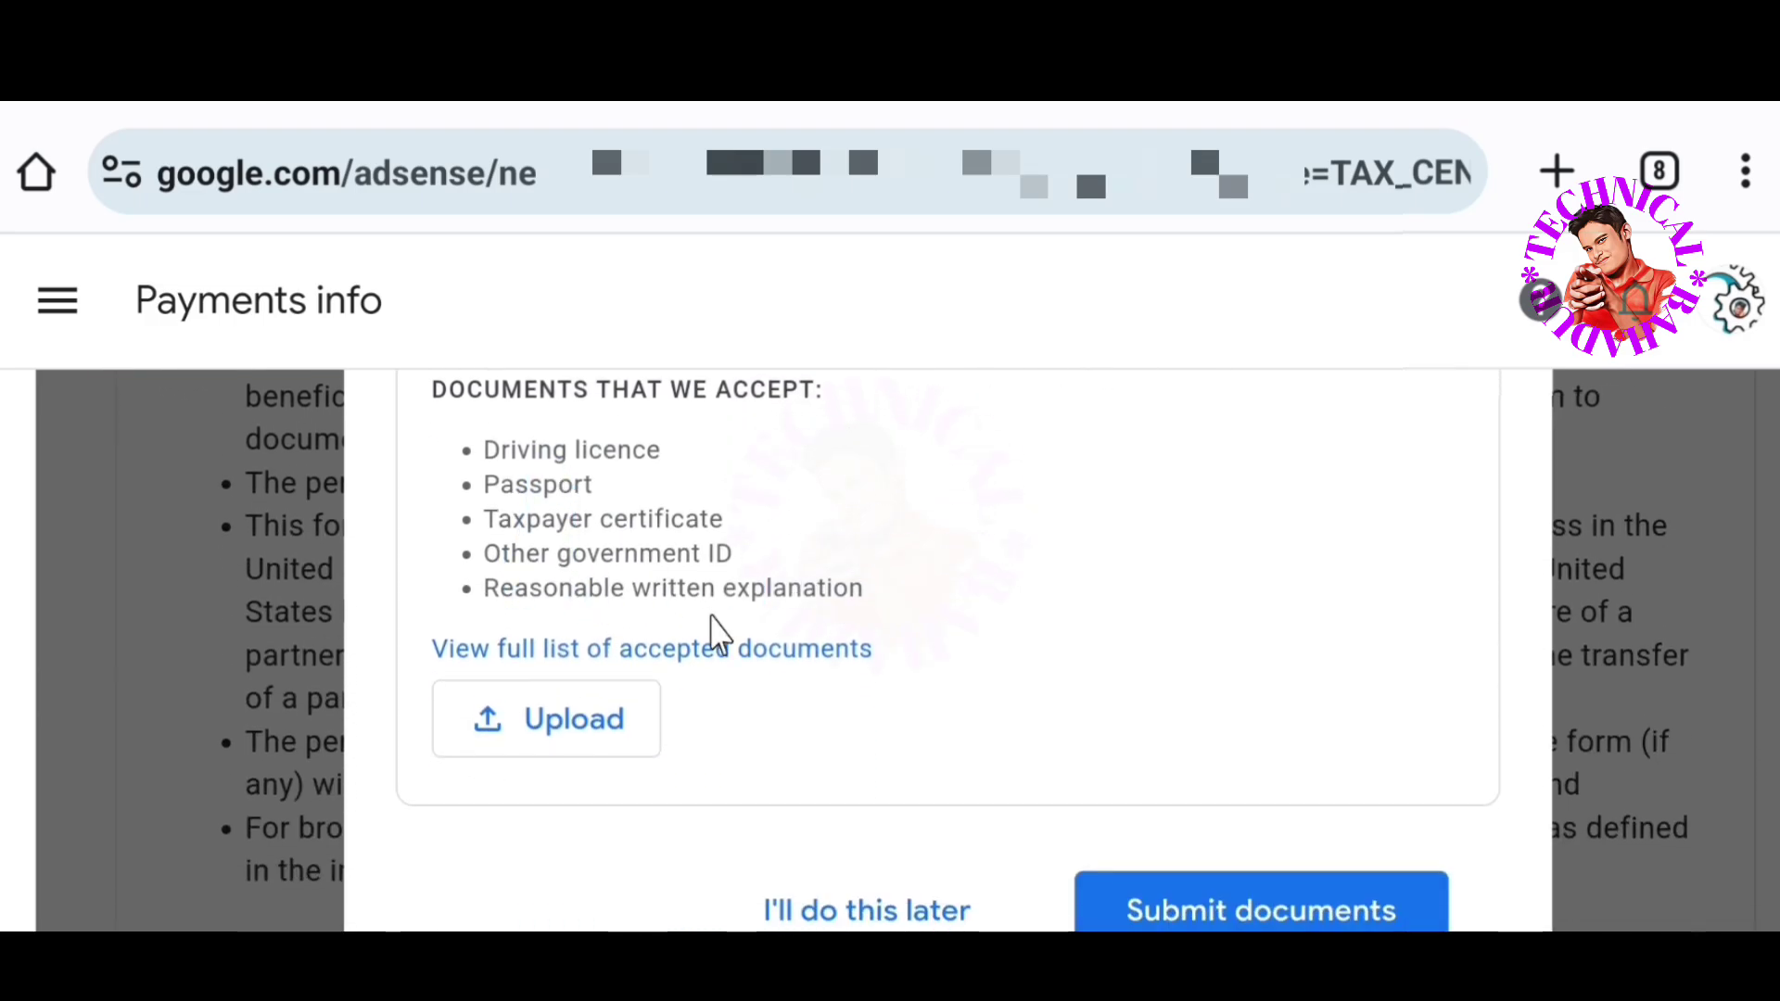
{"action": "scroll", "coordinate": [742, 630], "scroll_direction": "down", "scroll_amount": 3}
{"action": "scroll", "coordinate": [880, 556], "scroll_direction": "up", "scroll_amount": 2}
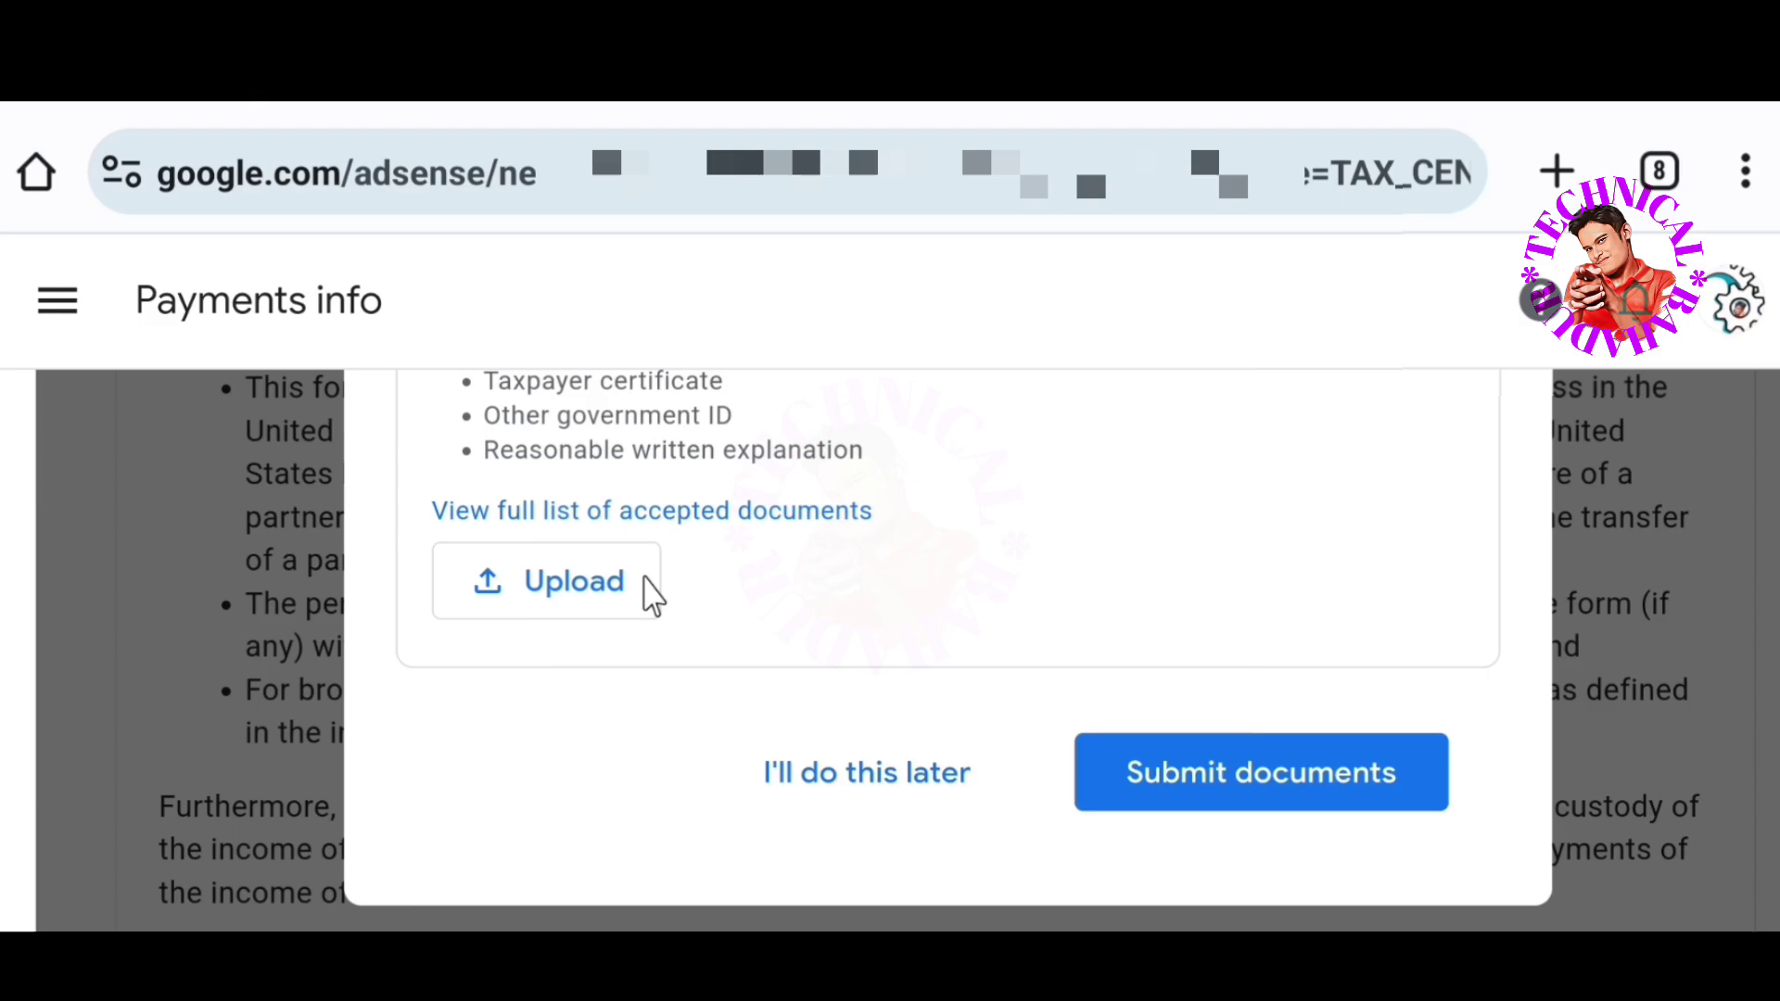
{"action": "left_click", "coordinate": [559, 579]}
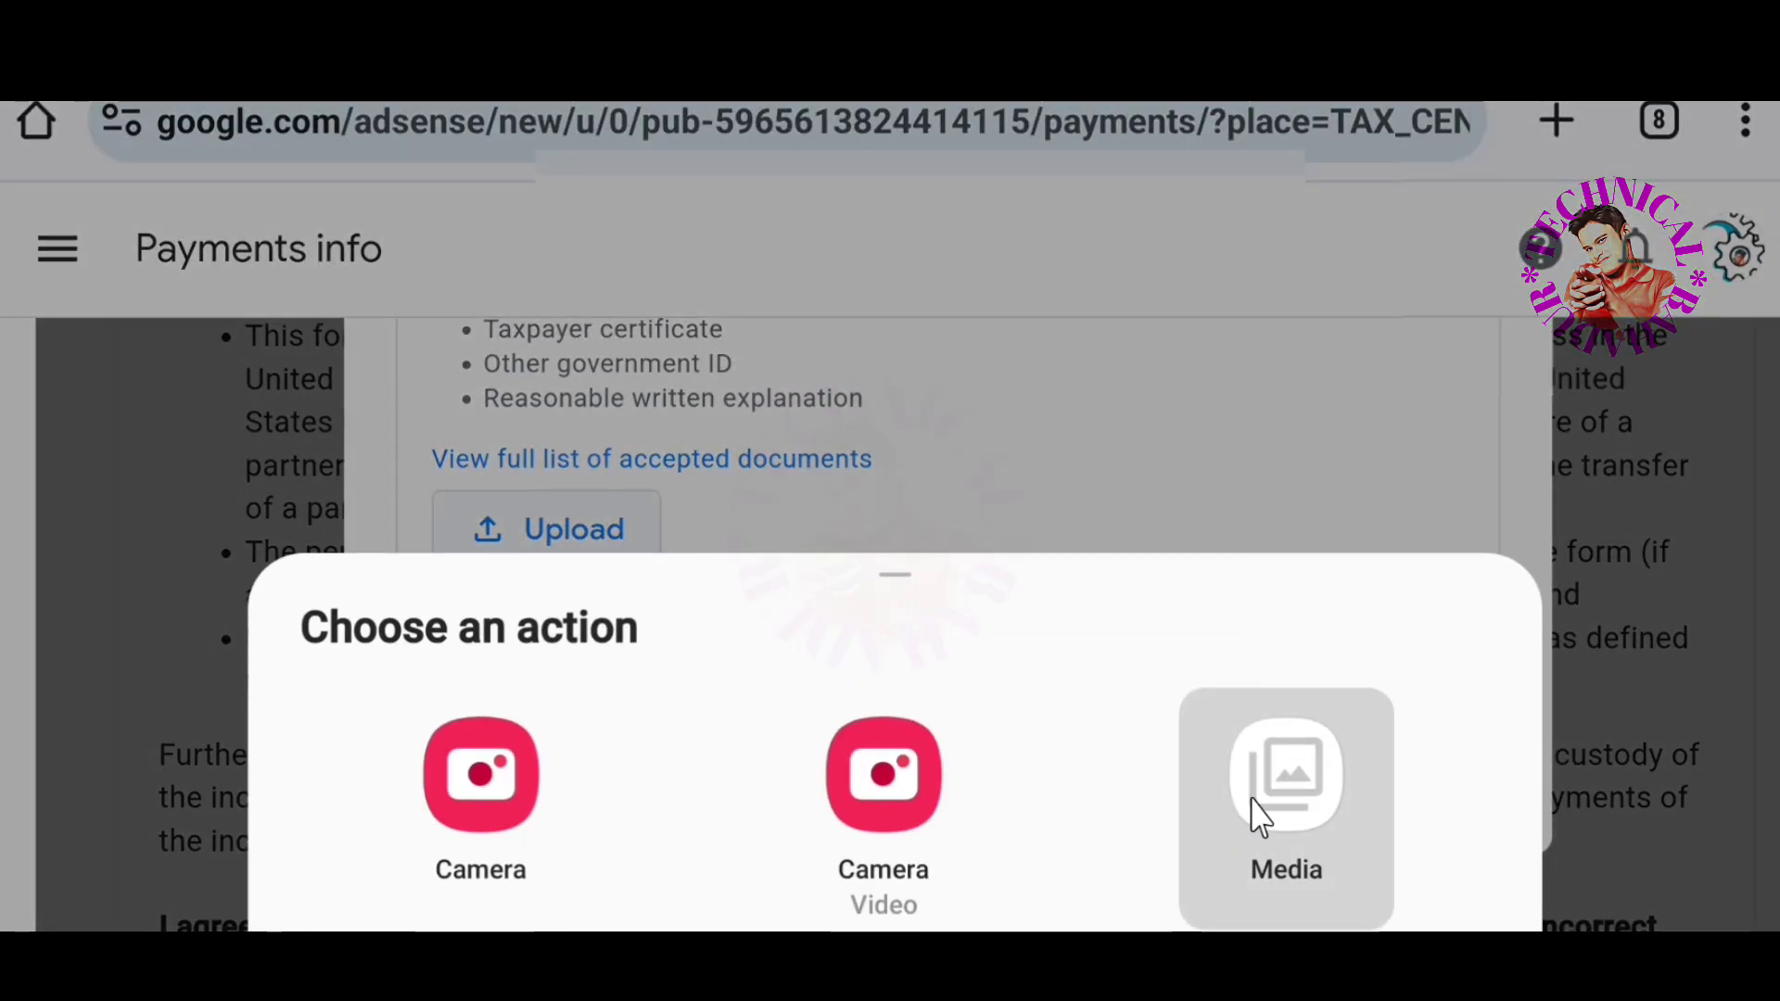
{"action": "left_click", "coordinate": [1261, 816]}
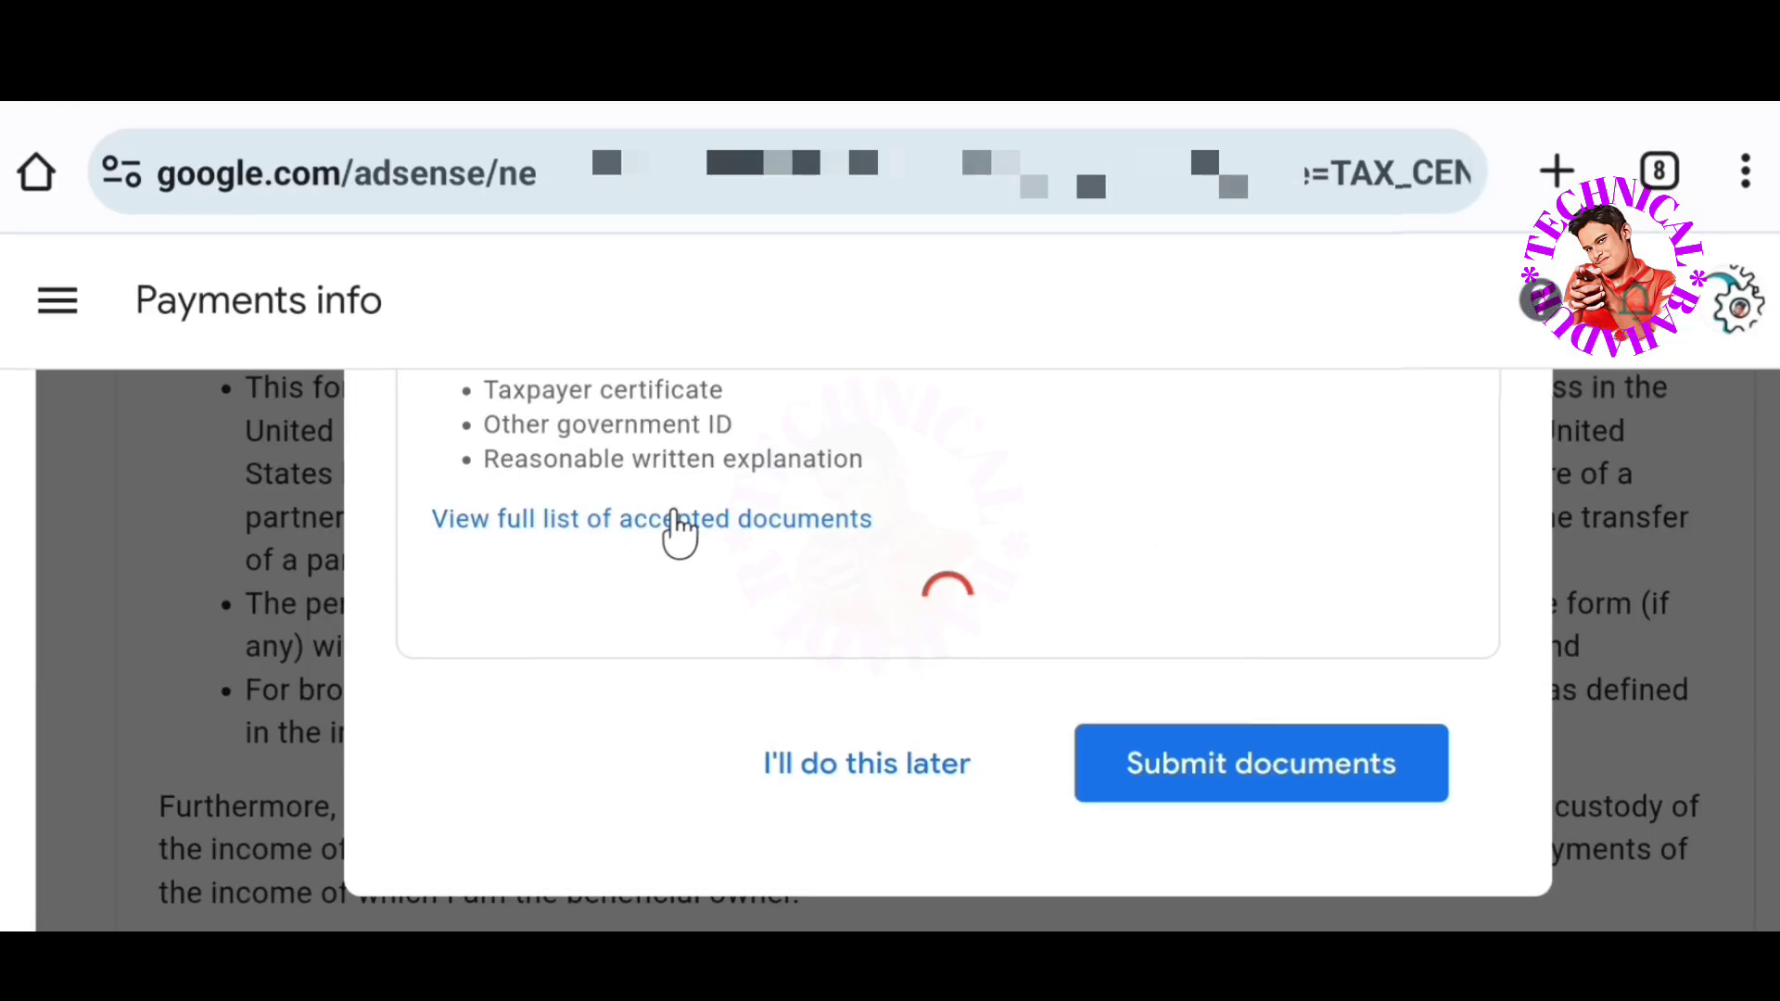
{"action": "scroll", "coordinate": [678, 528], "scroll_direction": "up", "scroll_amount": 2}
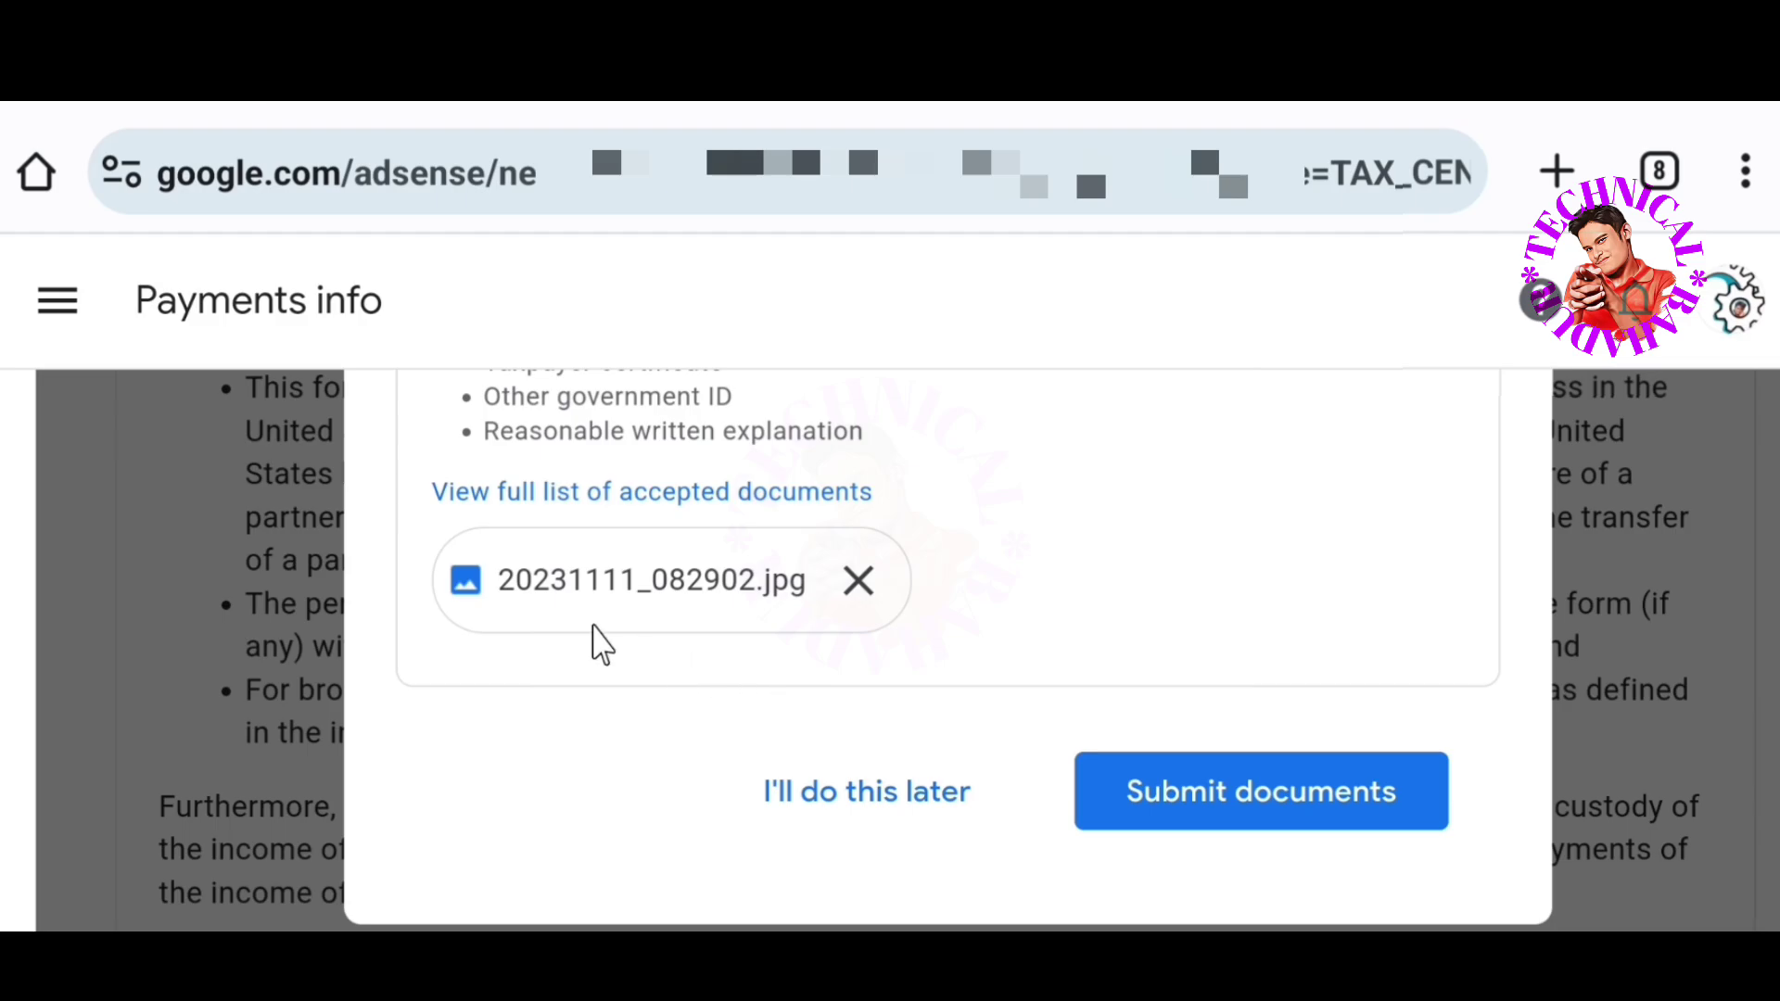
Submit the uploaded proof of residence address and read through the verification notice
{"action": "left_click", "coordinate": [1343, 808]}
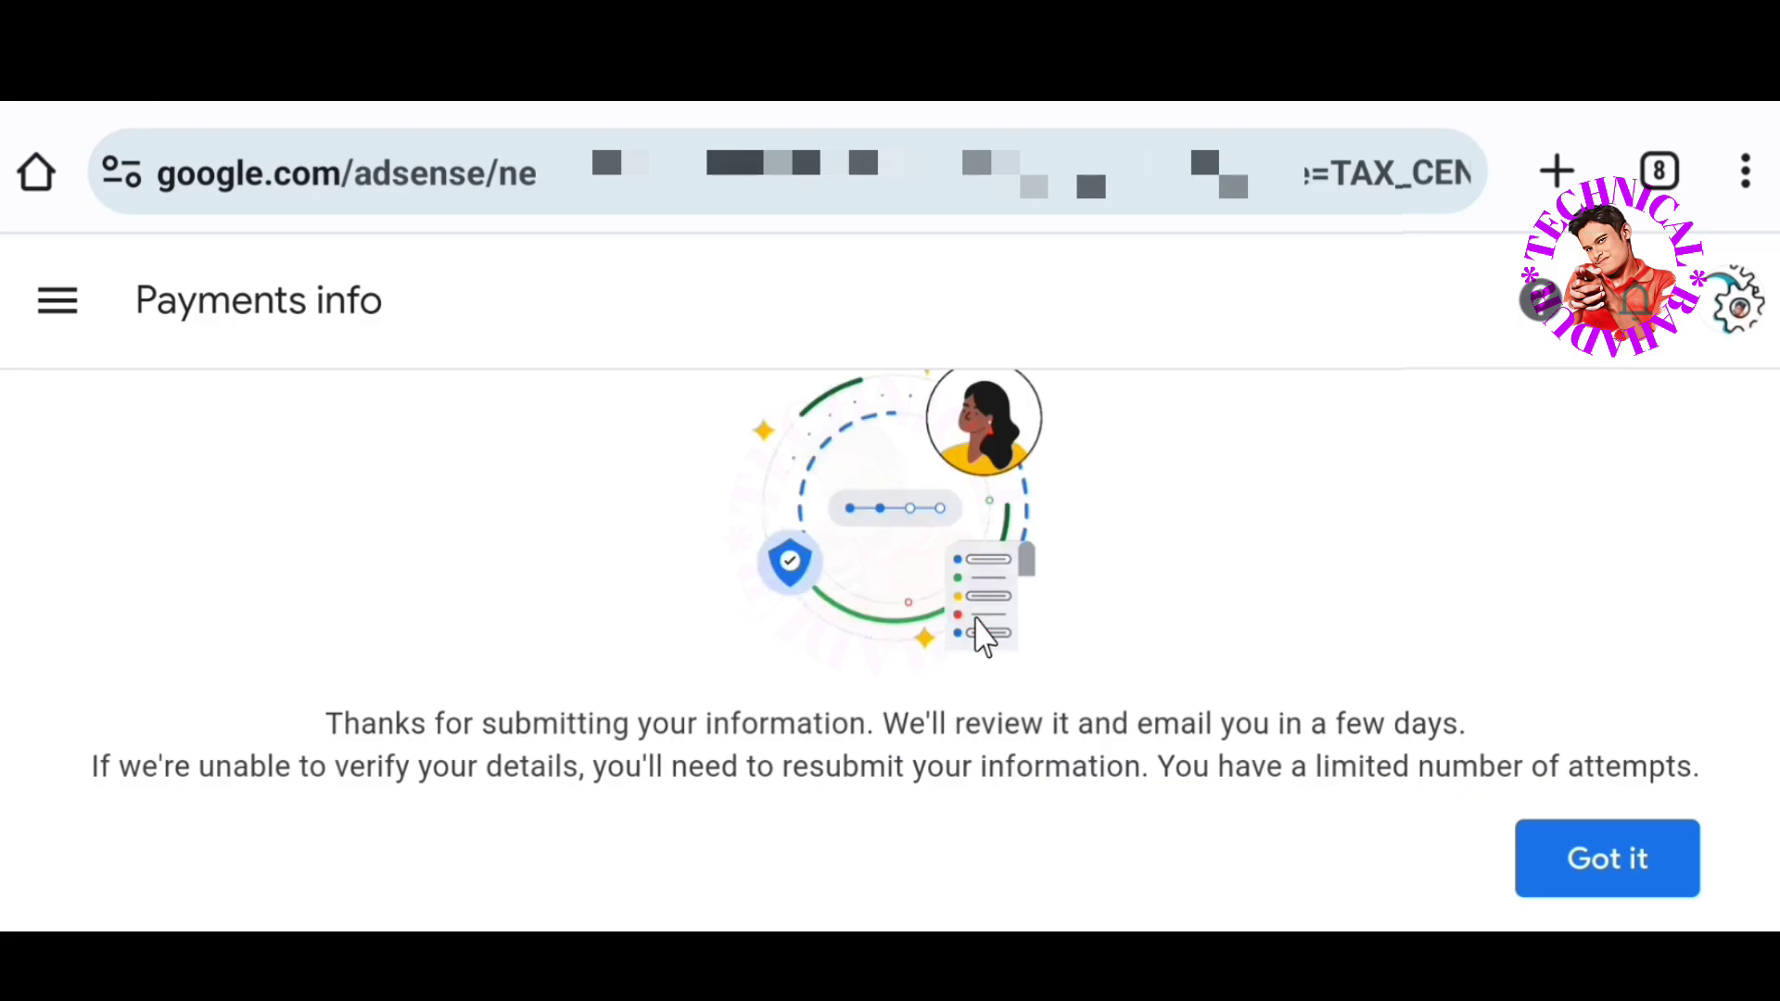
{"action": "key", "text": "Escape"}
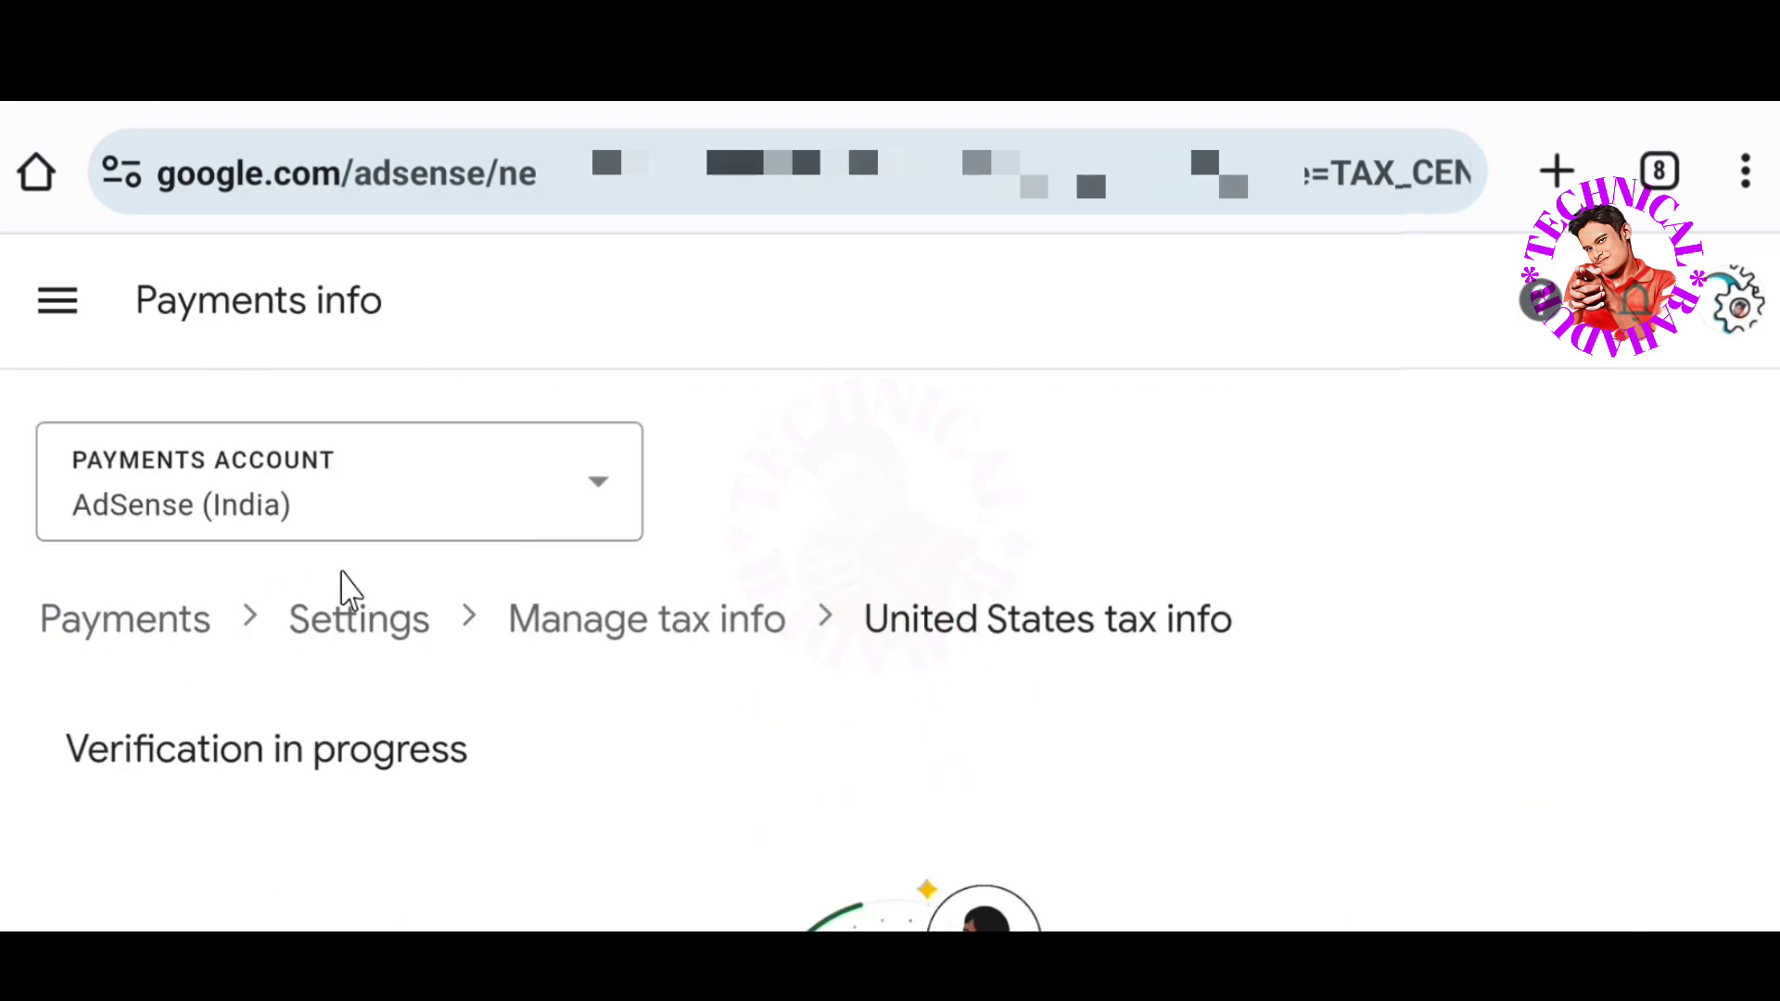
{"action": "scroll", "coordinate": [1024, 475], "scroll_direction": "down", "scroll_amount": 5}
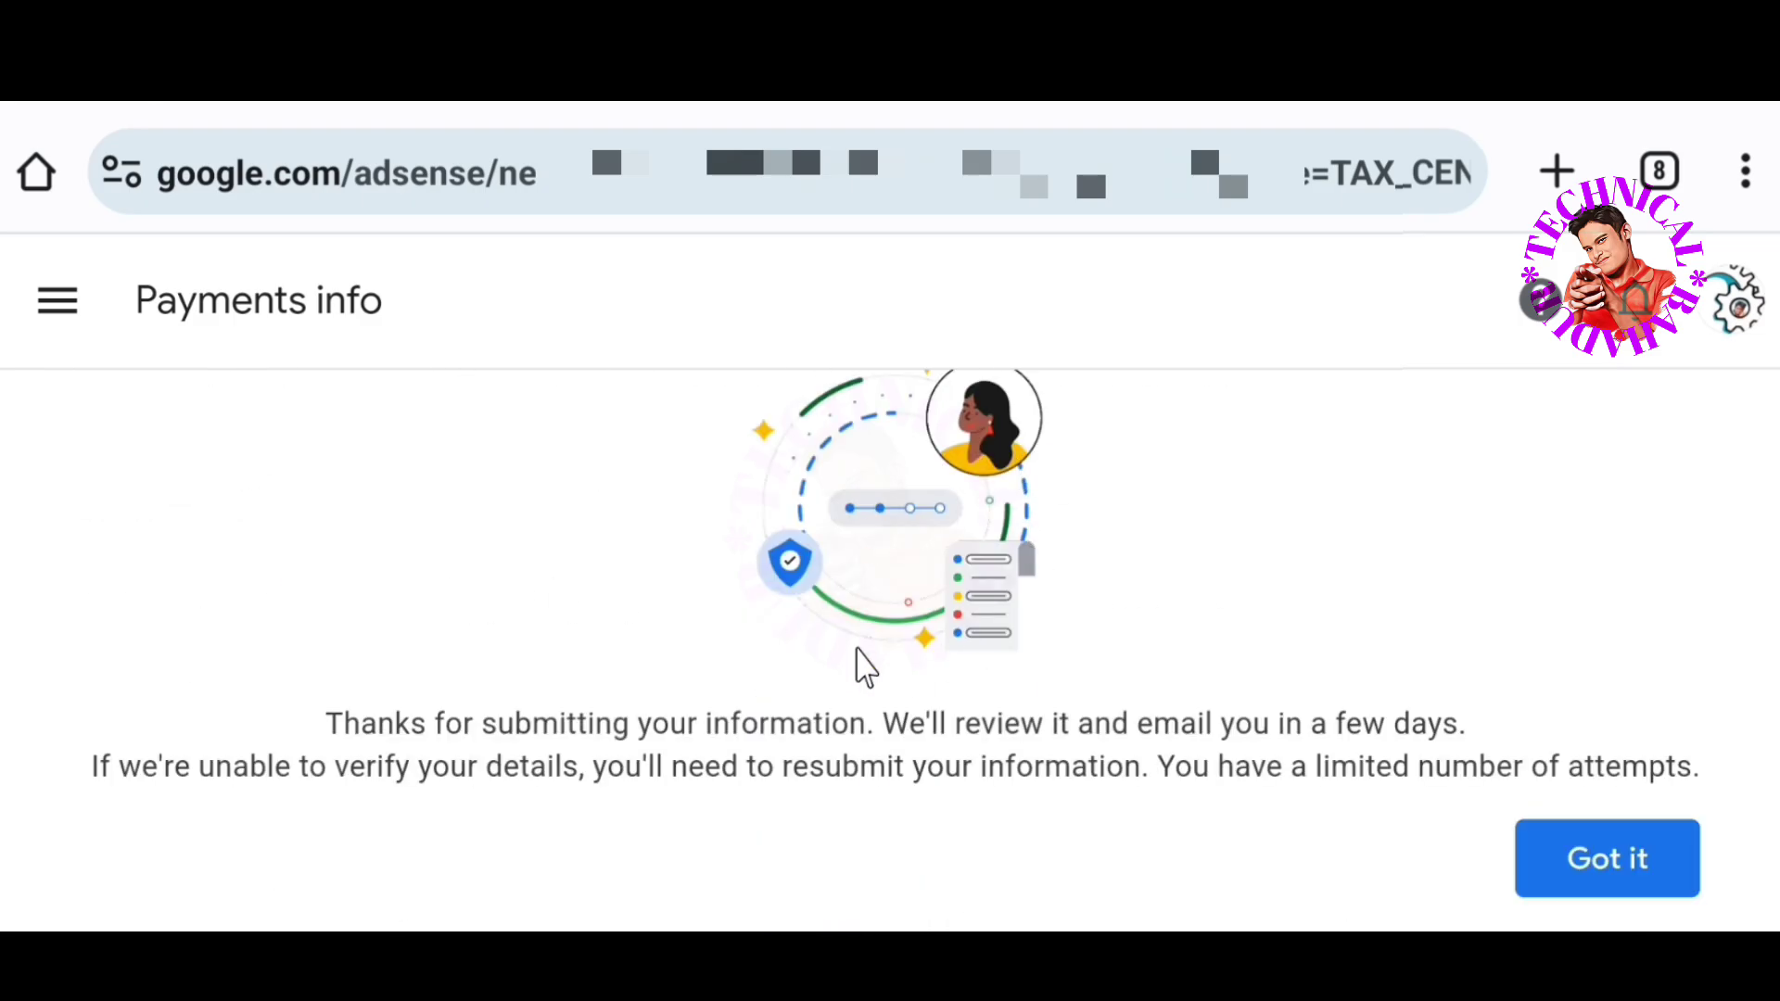
Acknowledge the verification notice and review the United States W-8BEN form status, tax reporting documents and proof documents
{"action": "left_click", "coordinate": [1604, 870]}
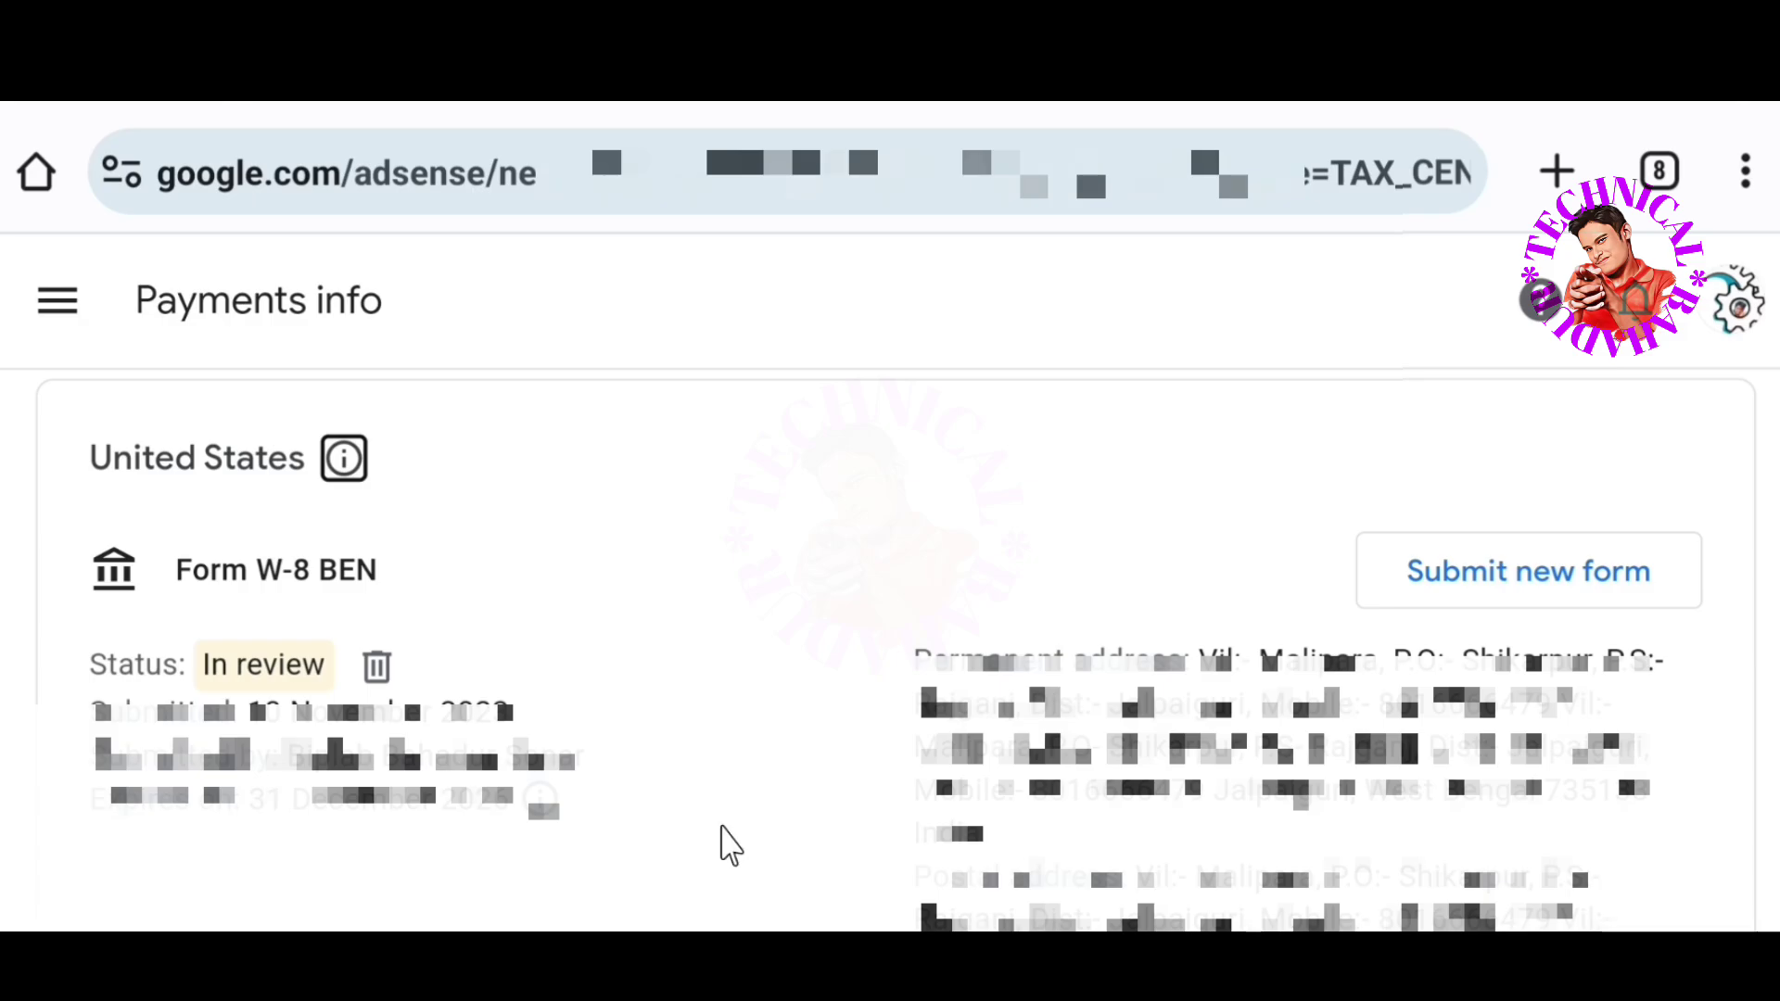
{"action": "scroll", "coordinate": [719, 842], "scroll_direction": "up", "scroll_amount": 2}
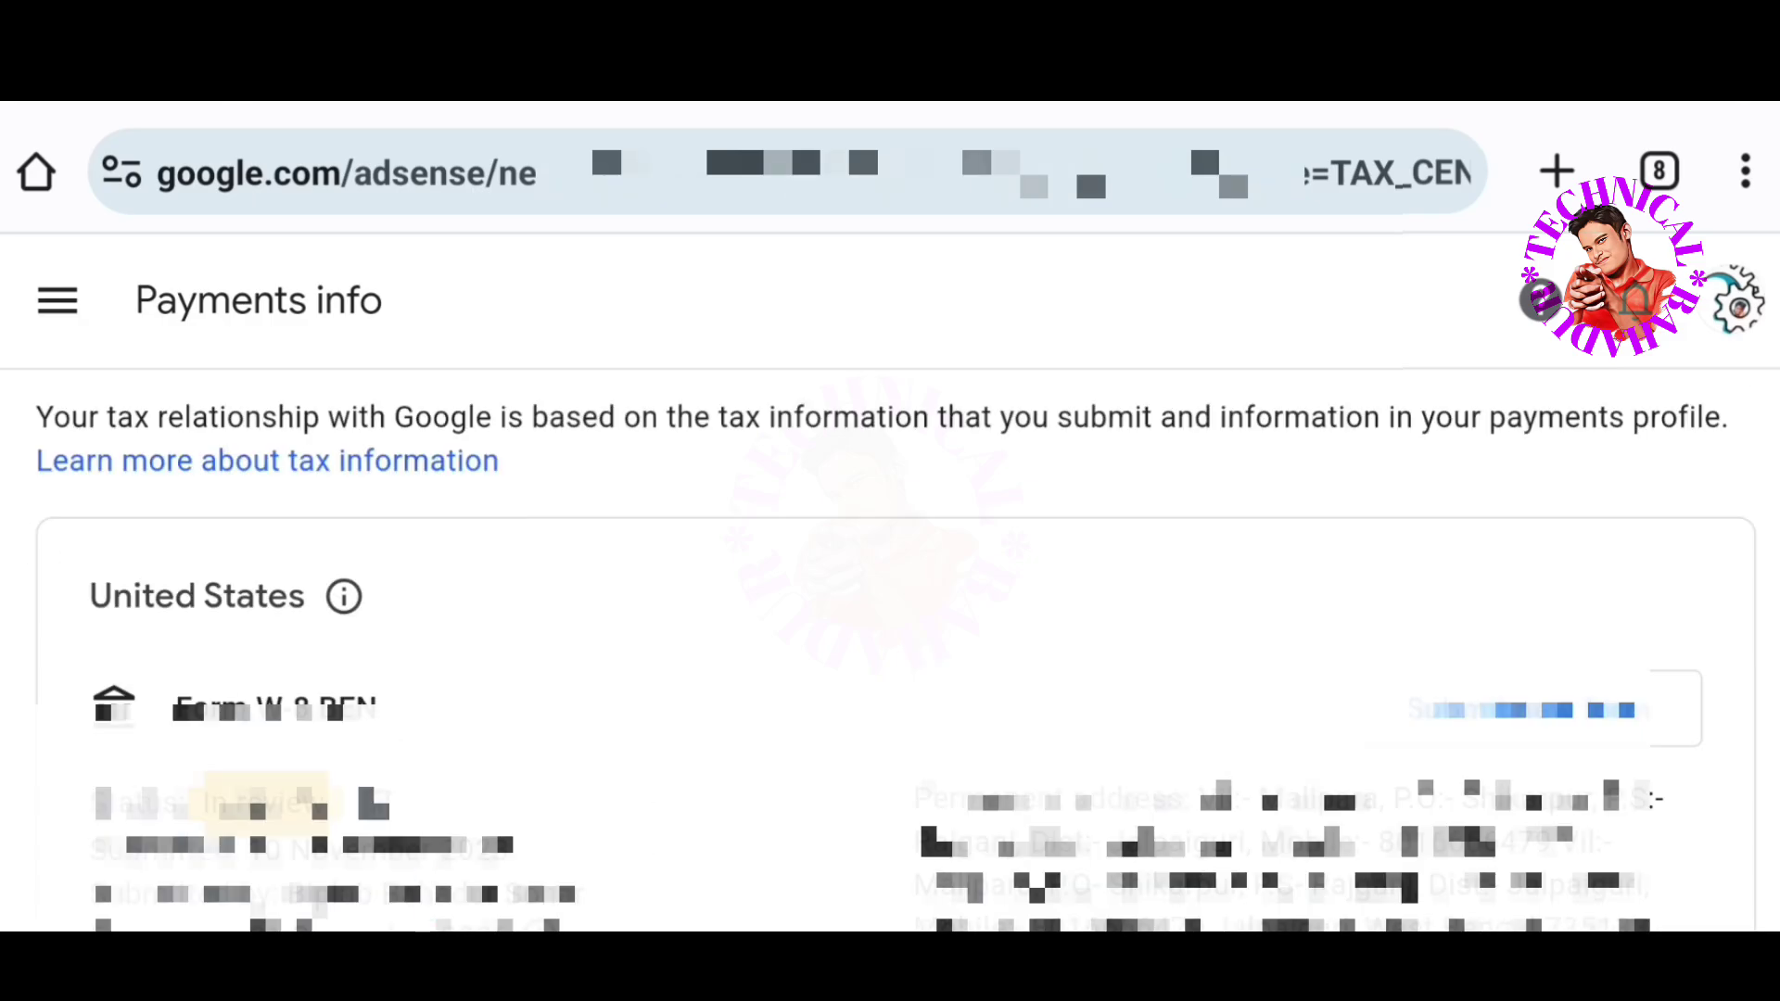
{"action": "scroll", "coordinate": [600, 643], "scroll_direction": "down", "scroll_amount": 10}
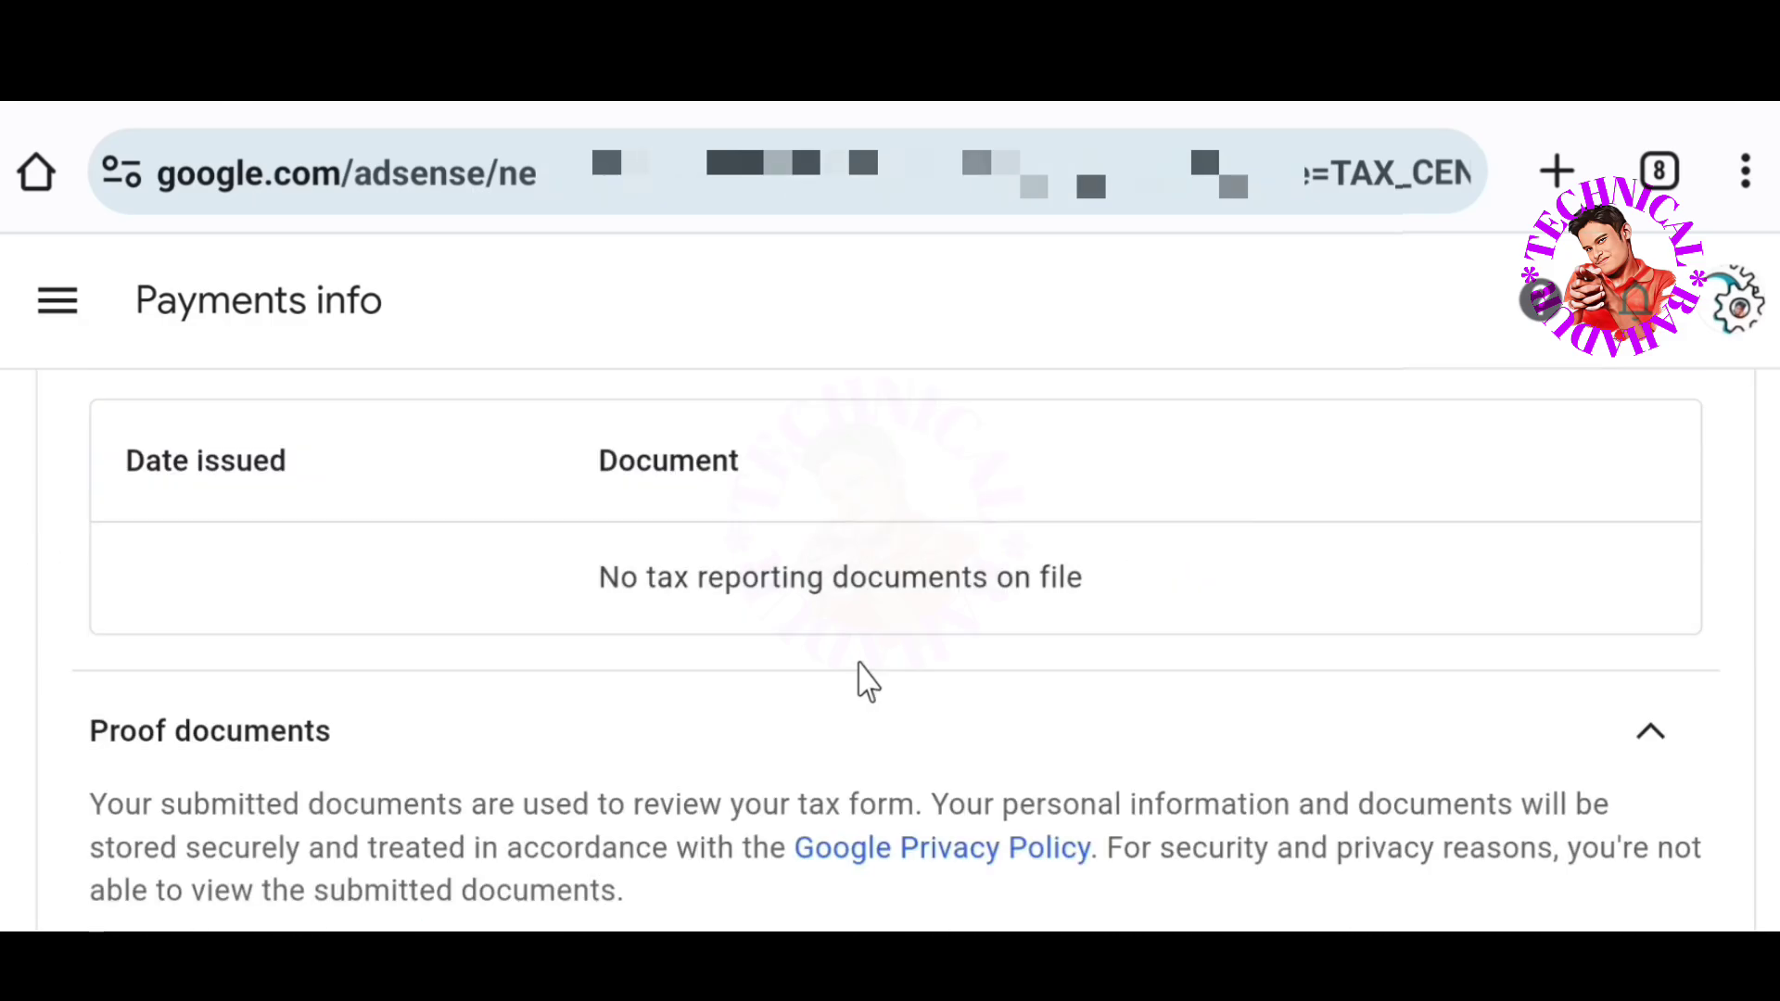